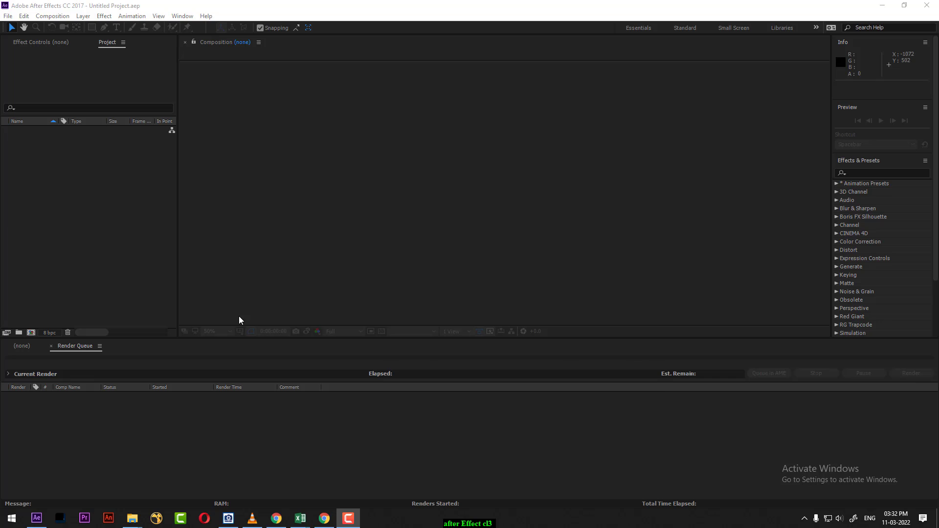
Open the Import File dialog from the empty Project panel.
double_click(78, 211)
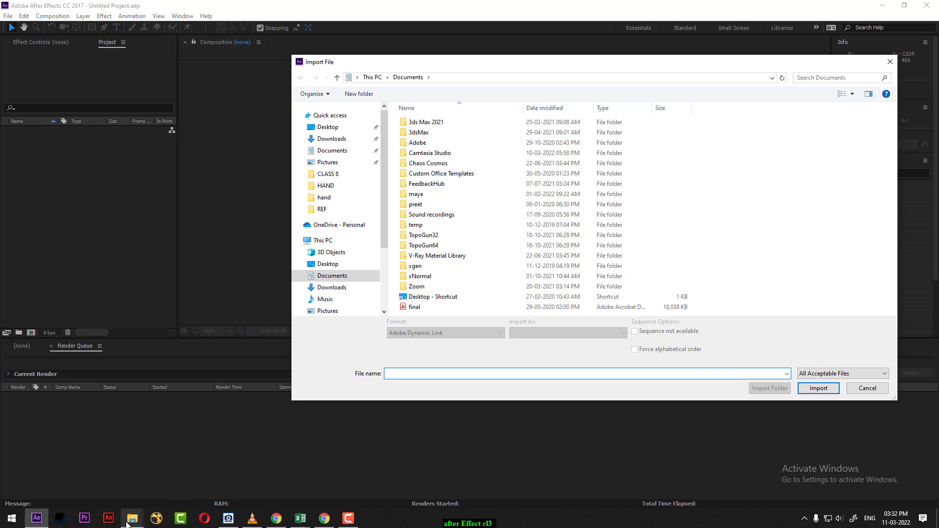
Create a new folder named 'gaming stop motion' in the After effect folder.
mouse_move(131, 519)
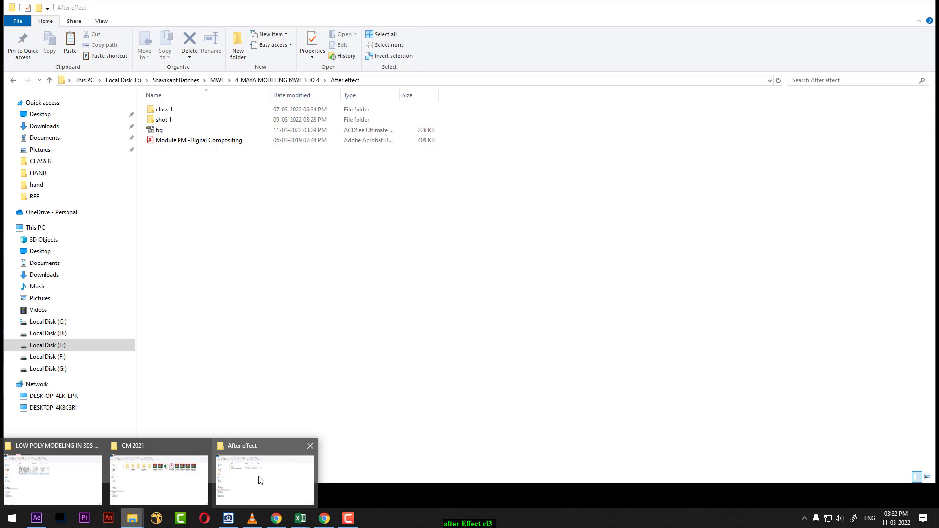
left_click(259, 480)
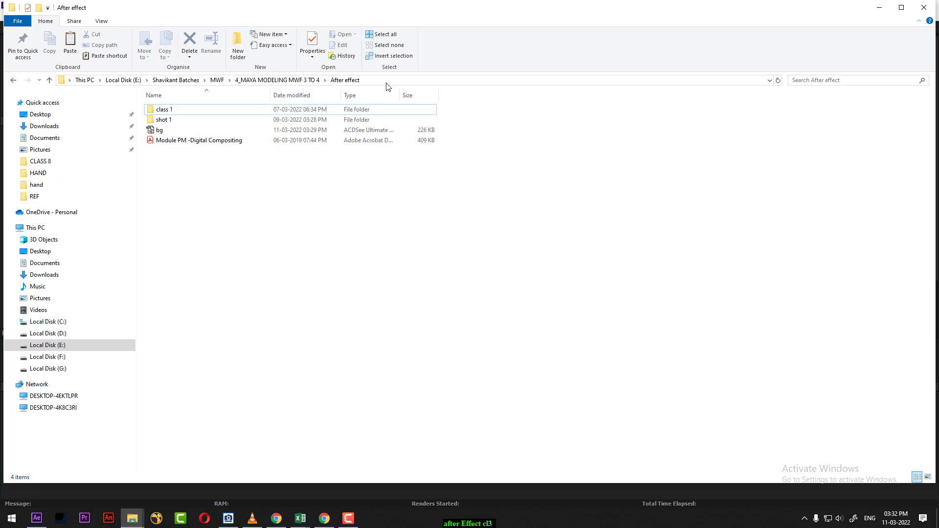
right_click(197, 180)
mouse_move(266, 298)
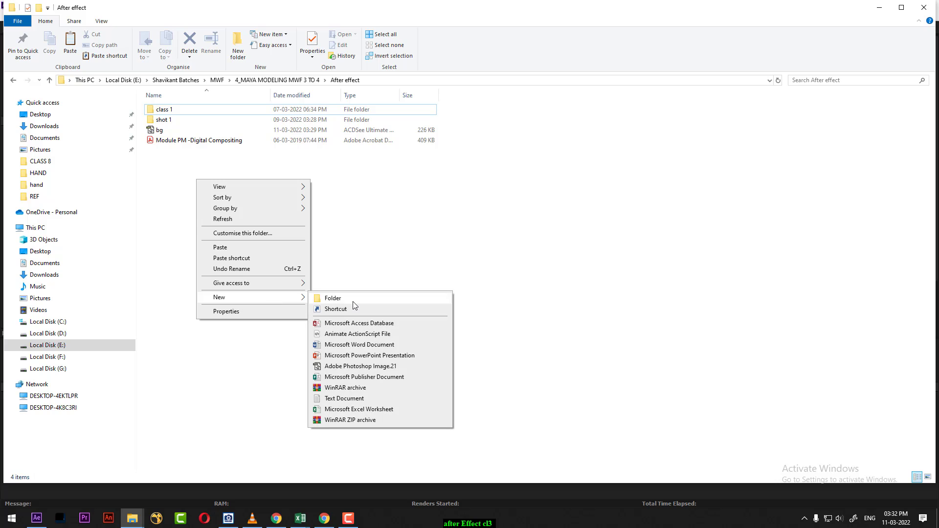
left_click(353, 299)
type("gam")
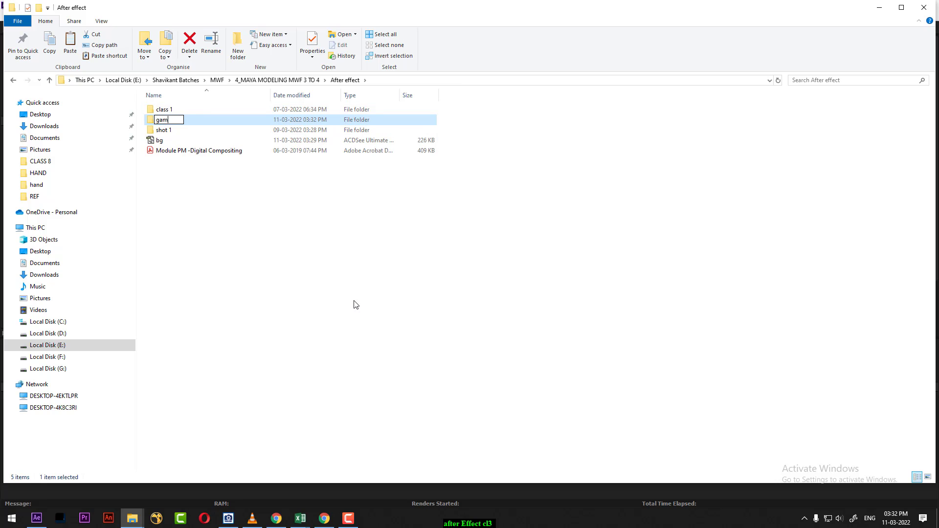
type("ing sto")
type("pm")
key("BackSpace")
type("motion")
key("Return")
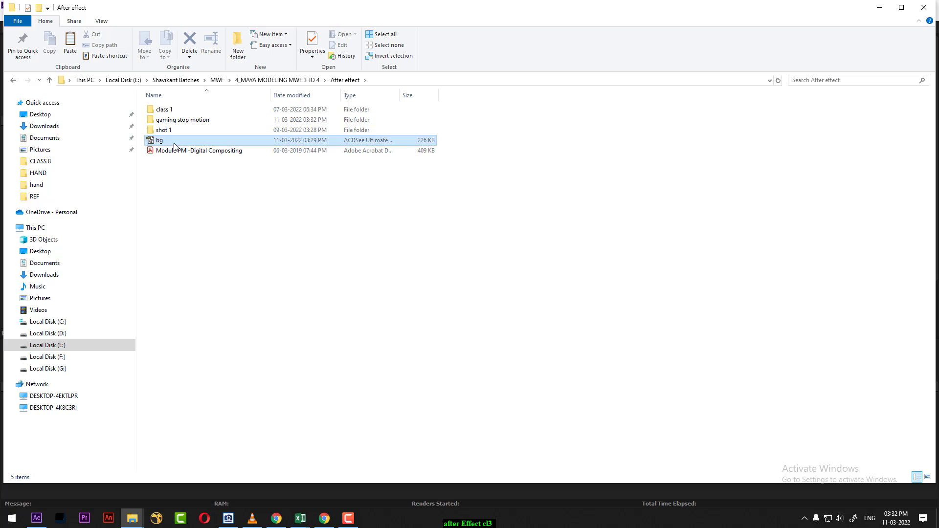
Move shot 1 and bg into the gaming stop motion folder and open it.
left_click_drag(175, 142, 185, 122)
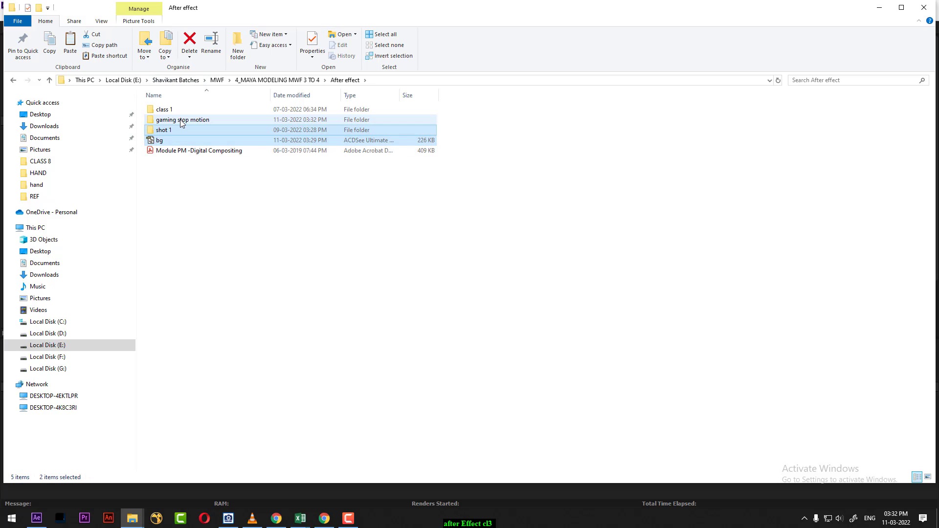
double_click(185, 122)
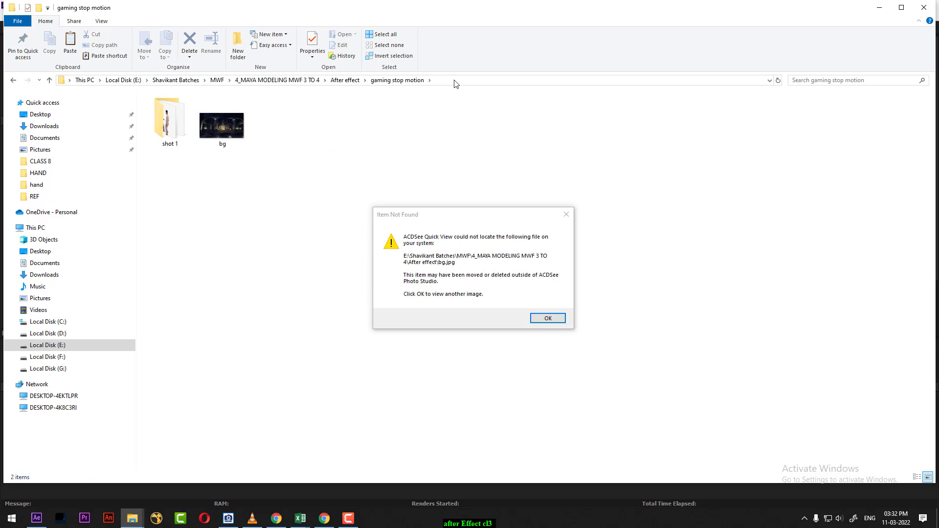
left_click(566, 215)
left_click(235, 524)
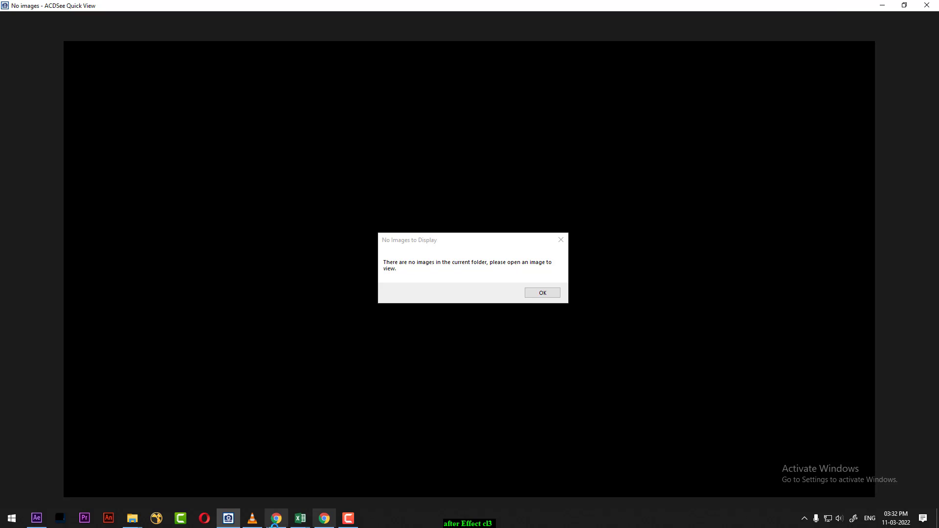
left_click(539, 292)
Copy the gaming stop motion folder path from the address bar.
left_click(447, 80)
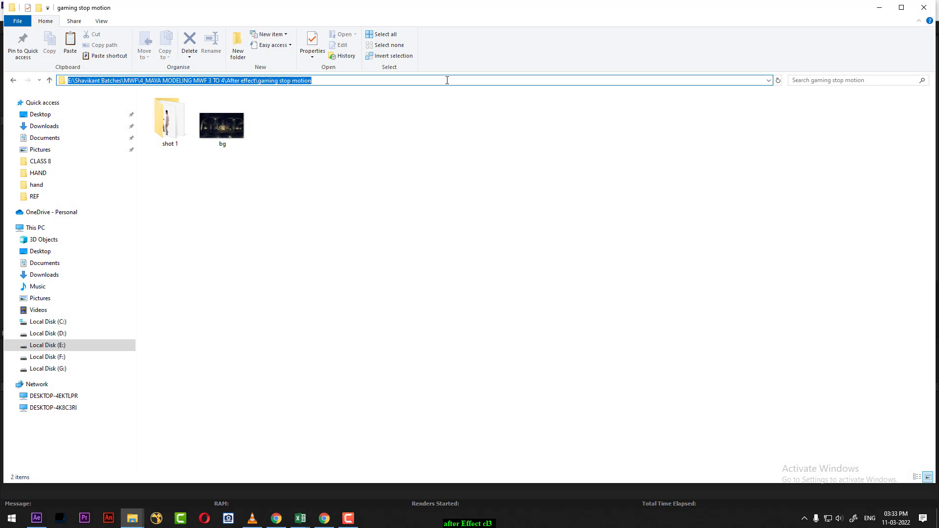
key("ctrl+c")
left_click(462, 370)
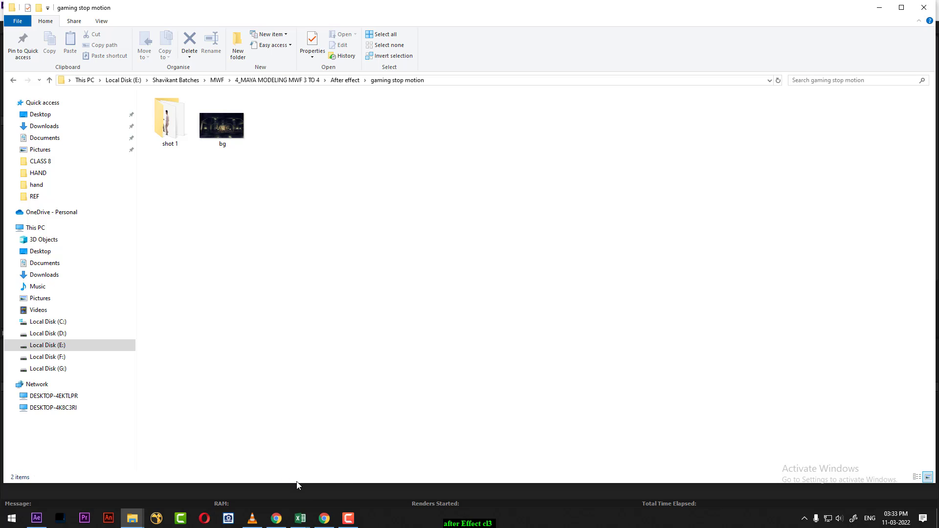
Import bg.jpg from the gaming stop motion folder and make a 1920x1080 bg composition from it.
left_click(37, 519)
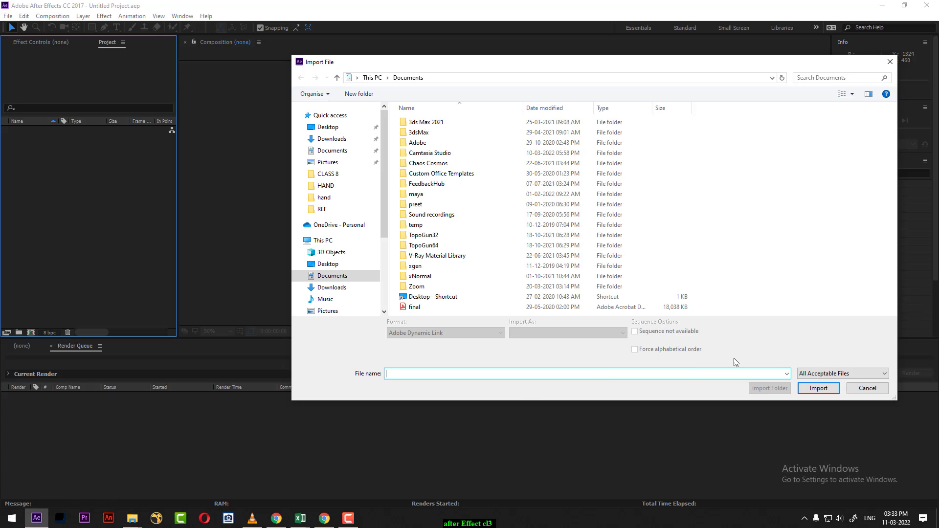
key("ctrl+v")
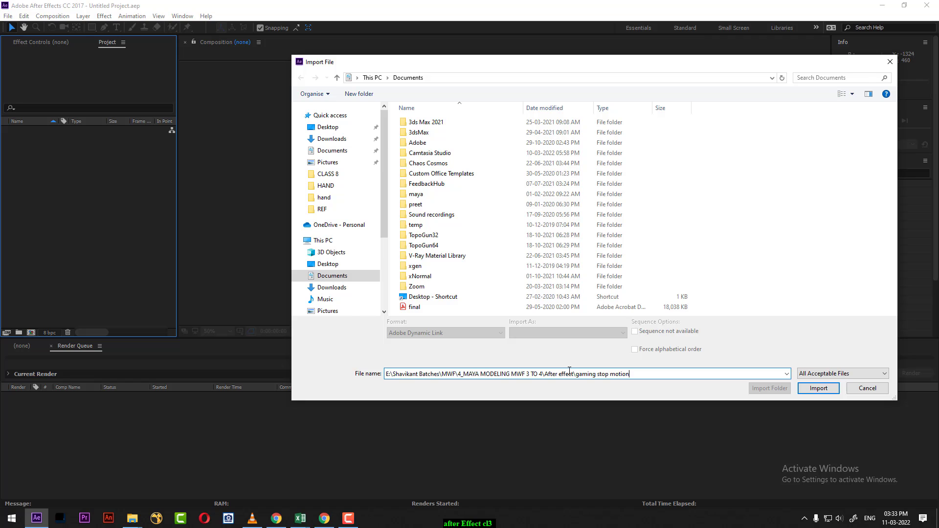
key("Return")
double_click(485, 134)
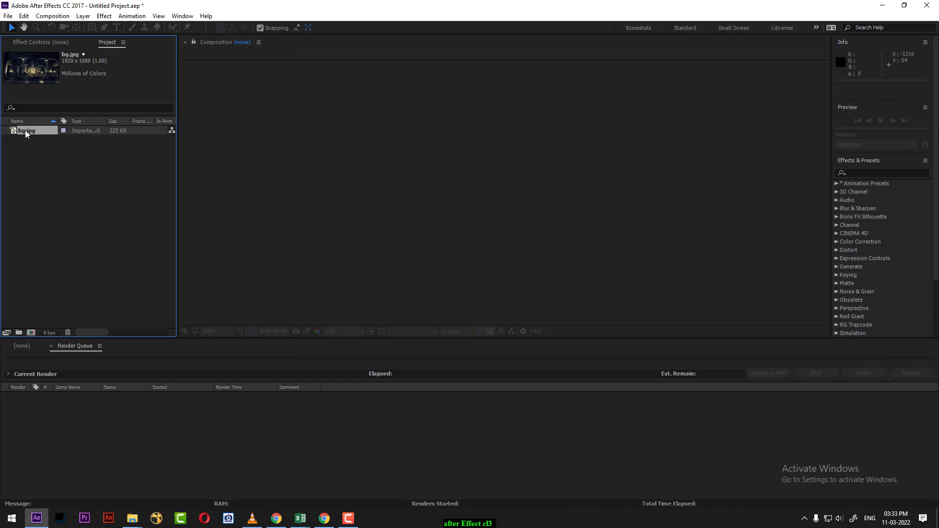
left_click_drag(26, 131, 31, 334)
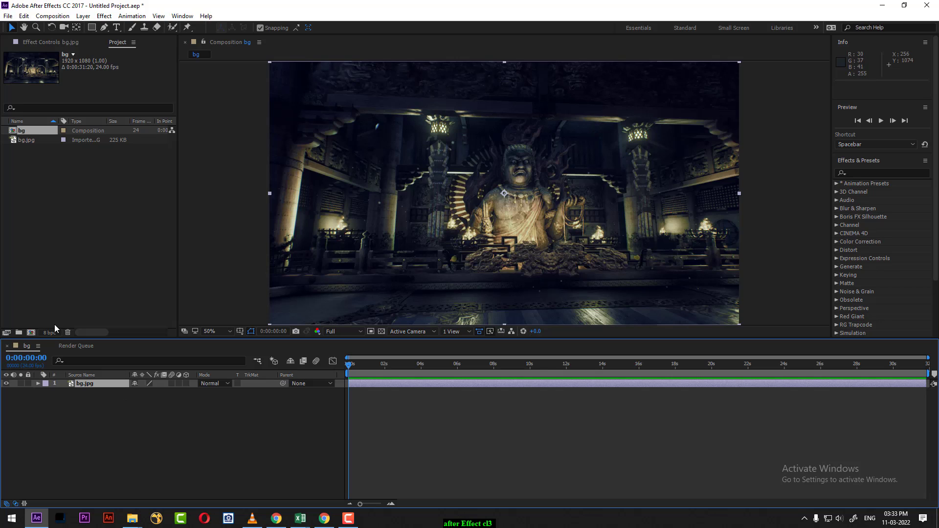
Import the shot 1 frames as the PNG sequence 1 (1)002_1000_[1000-1303].png and select it.
double_click(102, 233)
left_click(419, 139)
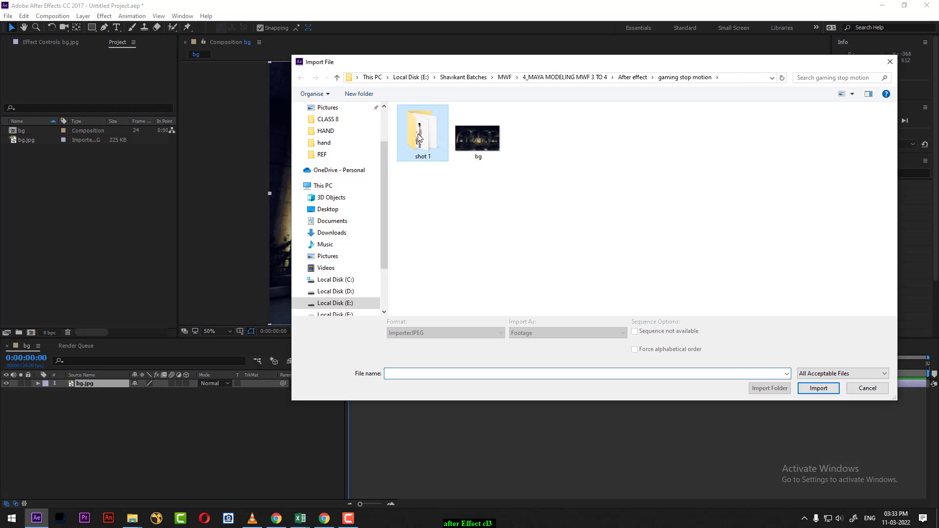
double_click(419, 138)
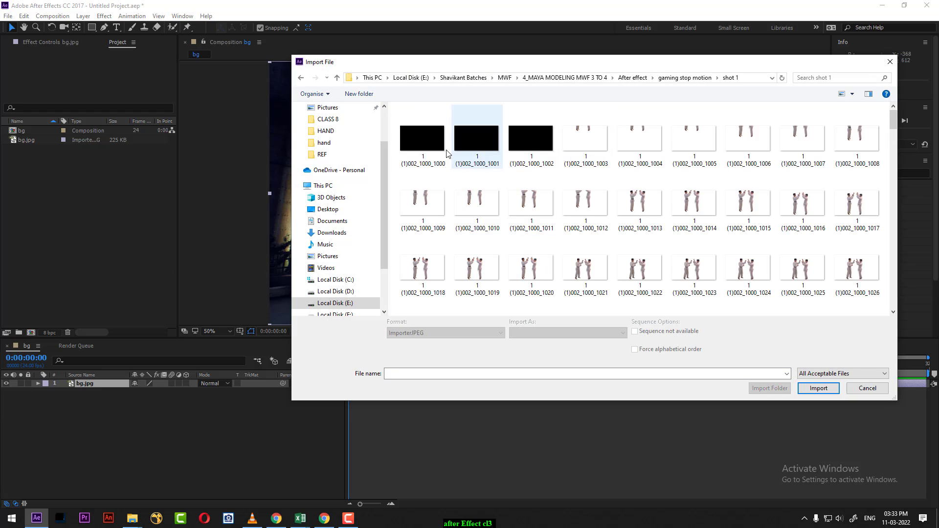
left_click(430, 149)
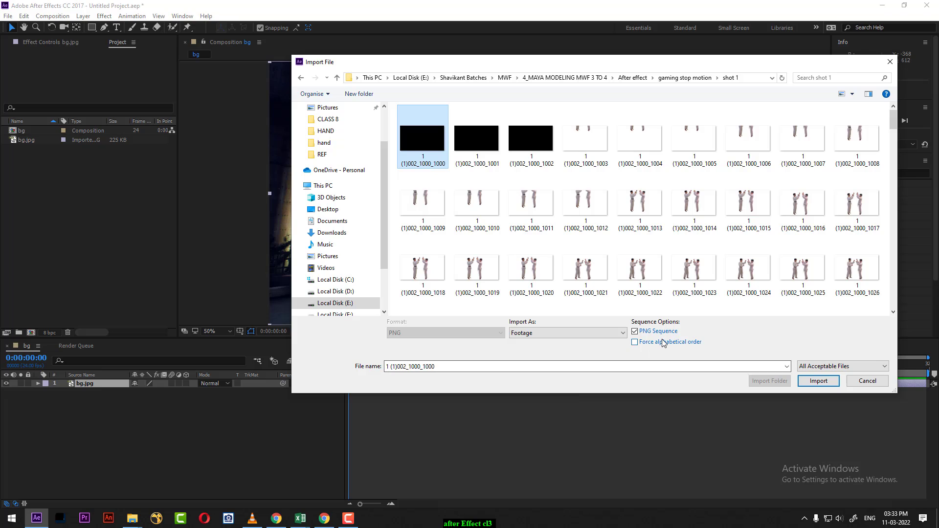
left_click(660, 336)
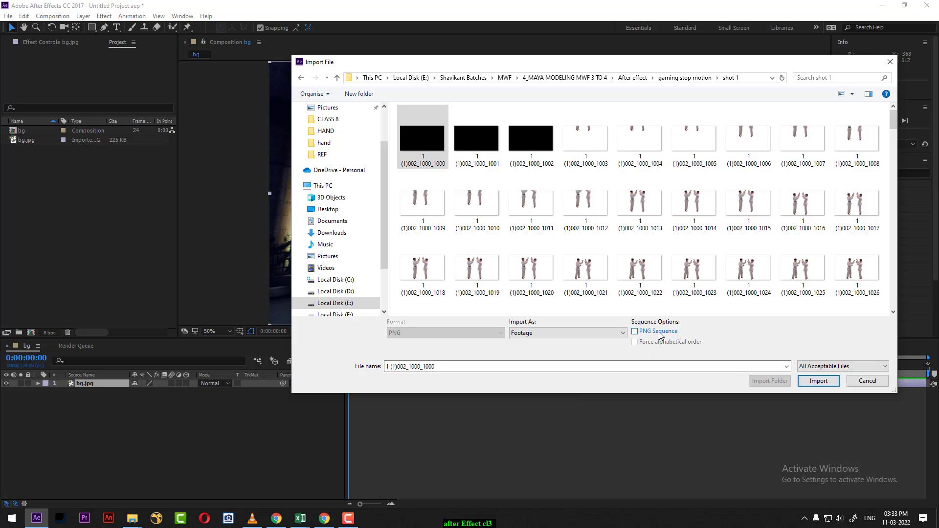
left_click(432, 149)
left_click(661, 331)
left_click(818, 381)
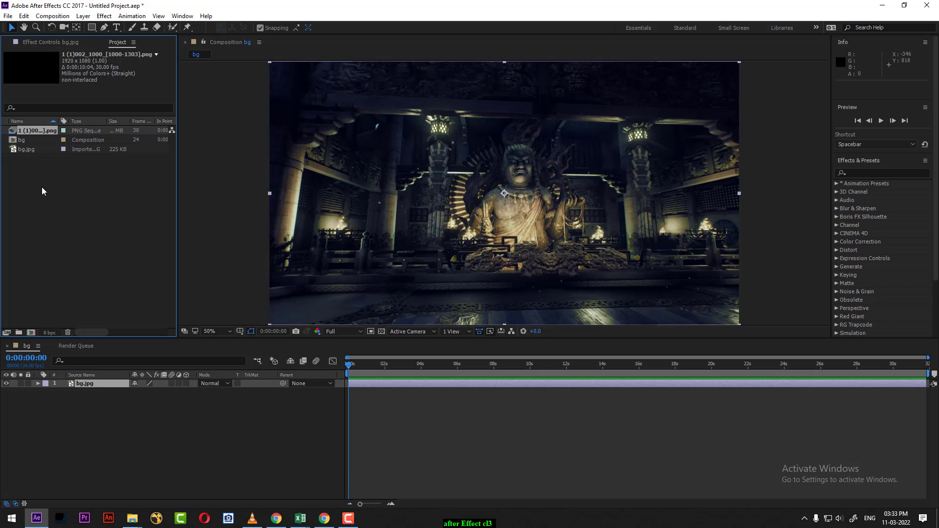
left_click(45, 169)
left_click(32, 148)
Place the PNG sequence above bg.jpg in the bg composition and return to the first frame.
left_click_drag(33, 130, 80, 385)
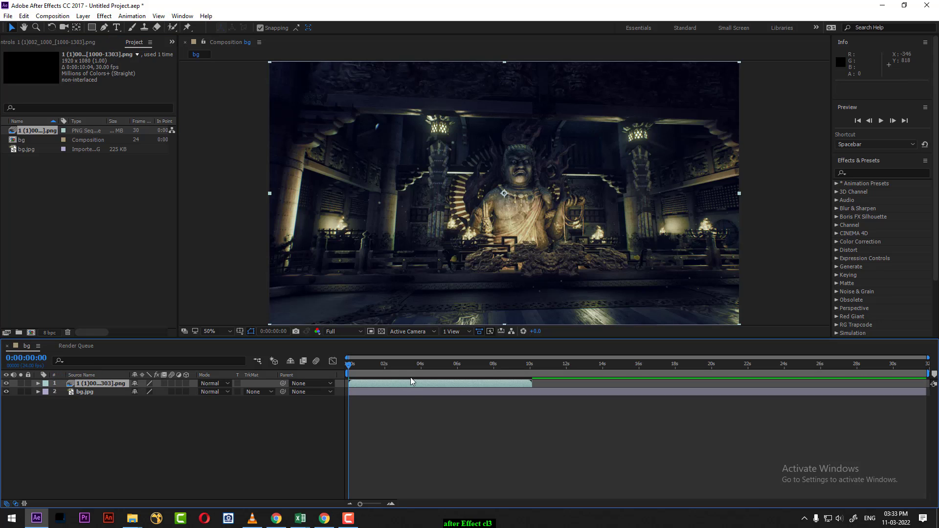
left_click_drag(412, 366, 367, 374)
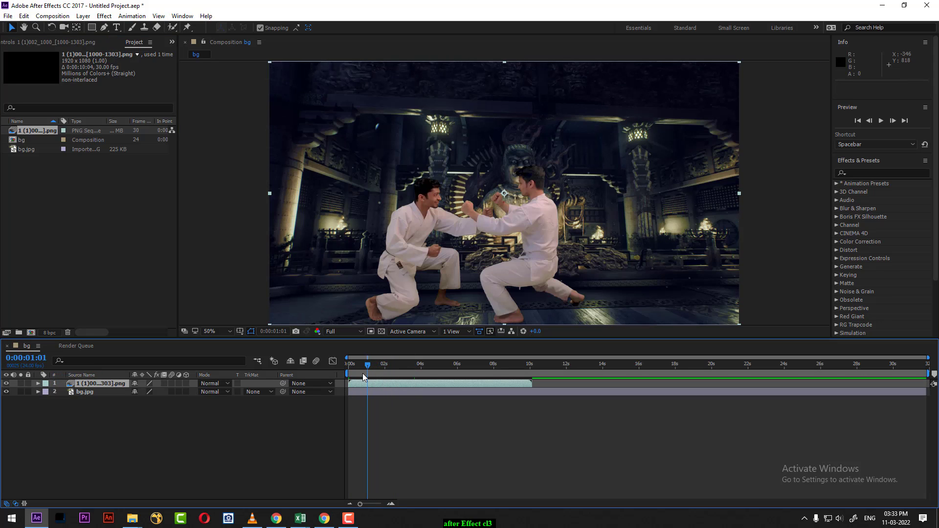
left_click(355, 372)
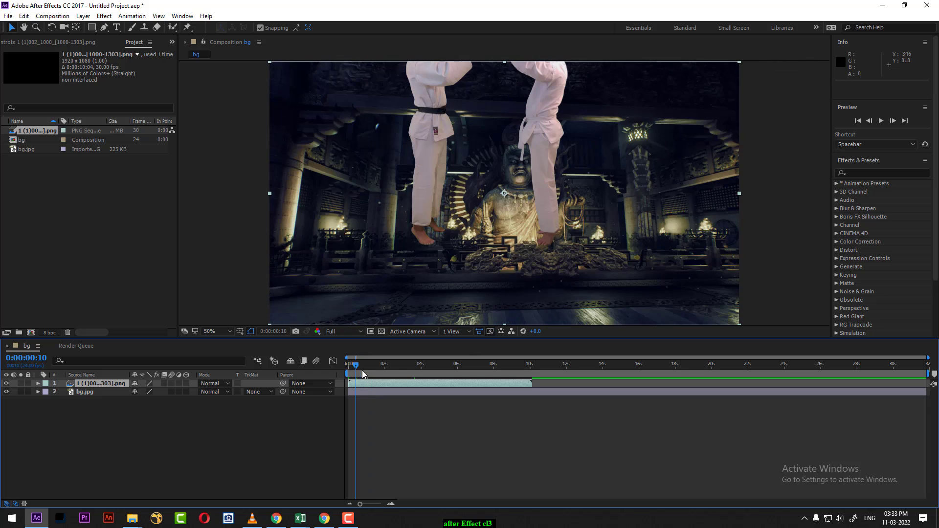
left_click_drag(364, 370, 346, 370)
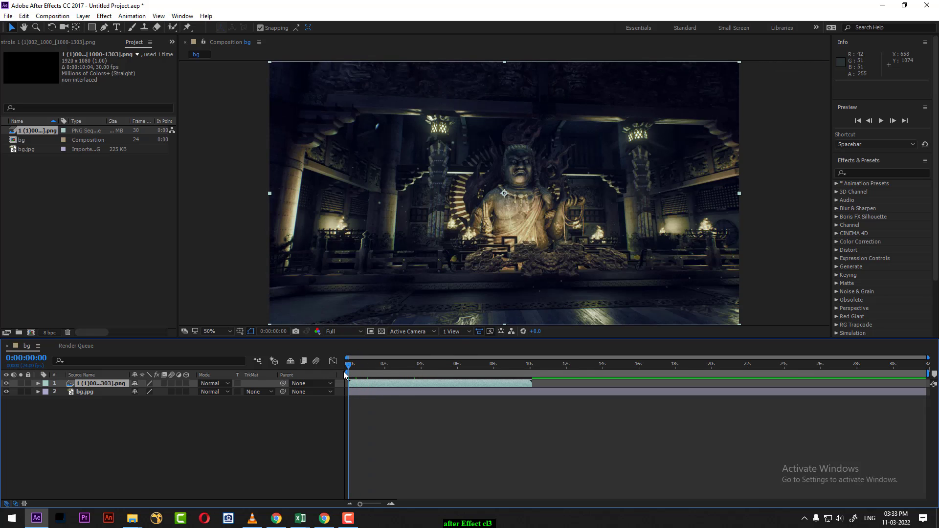
Maximize the composition viewer and start a preview.
left_click(532, 188)
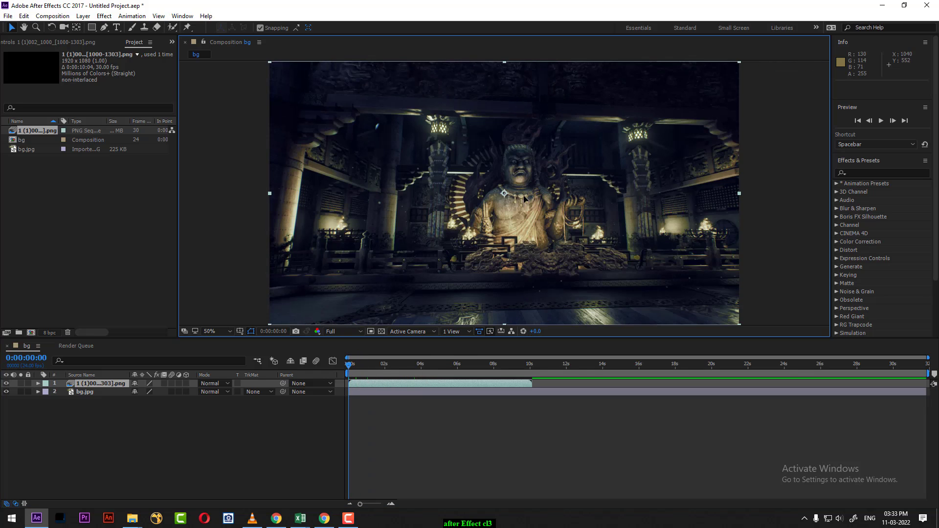
key("grave")
key("space")
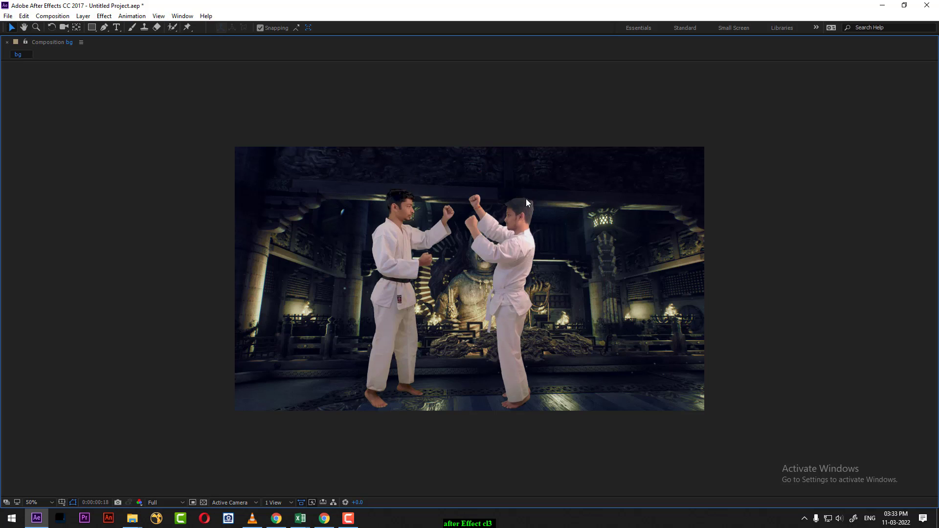
Play and stop a preview of the fighters over the temple in the maximized viewer.
key("space")
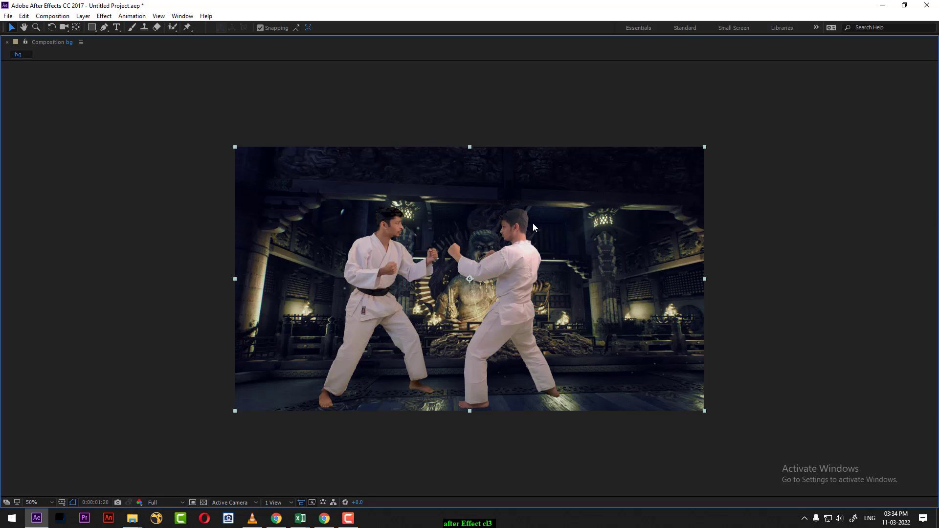
key("space")
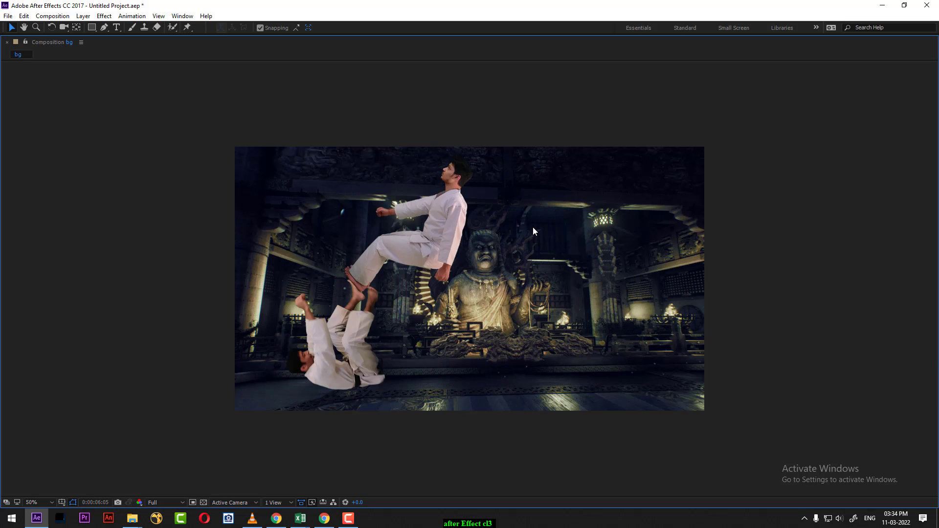
key("space")
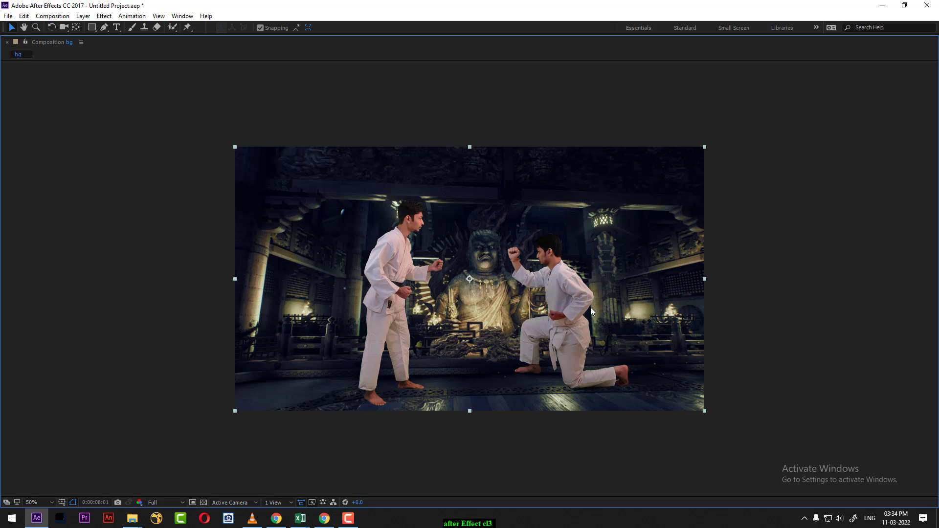
Restore the full workspace and scrub the timeline back to 0:00:01:12.
key("grave")
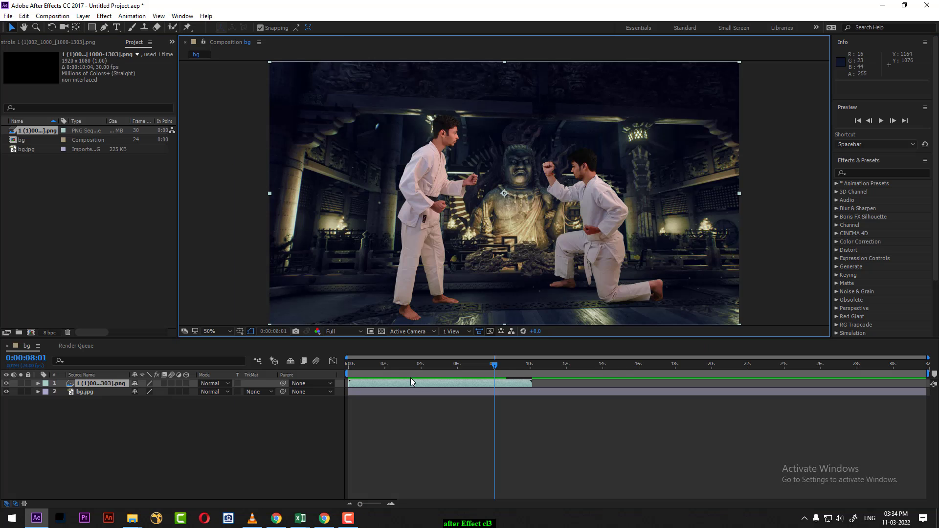
left_click_drag(436, 374, 381, 374)
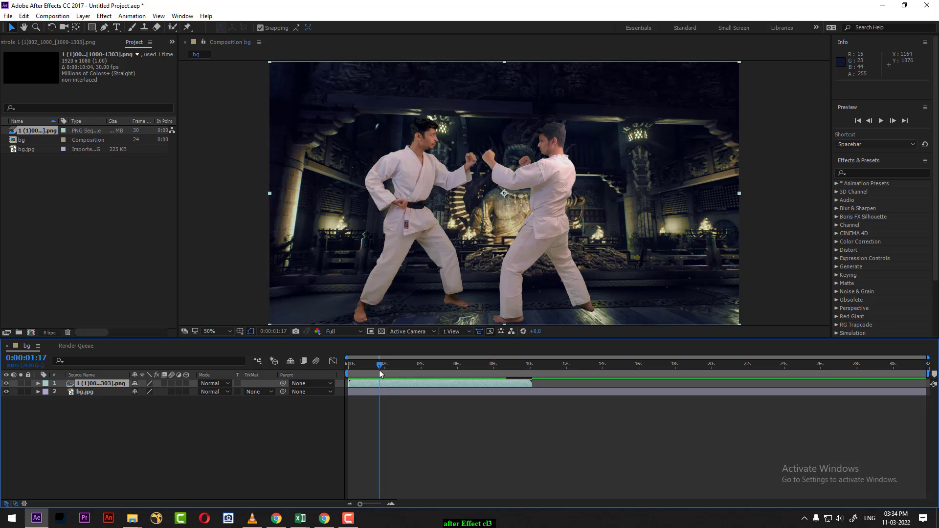
left_click(348, 522)
left_click(198, 436)
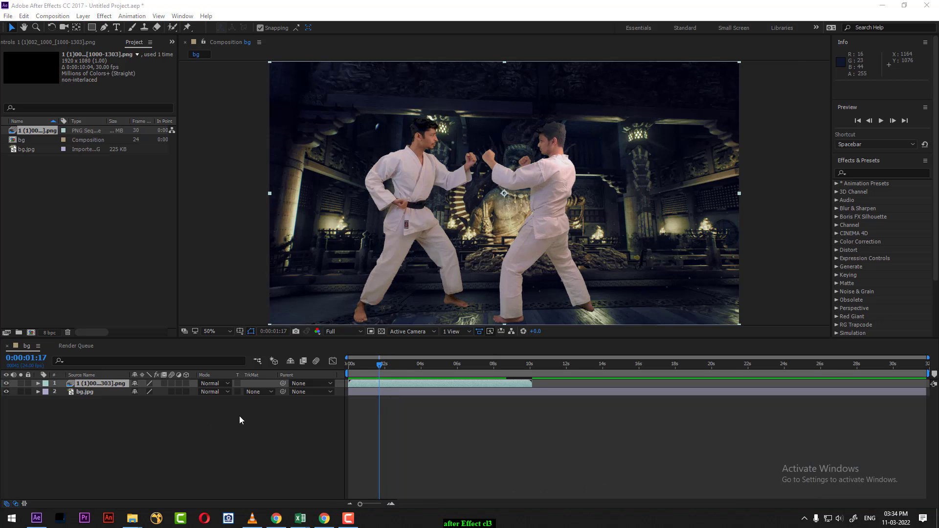
left_click(532, 226)
key("grave")
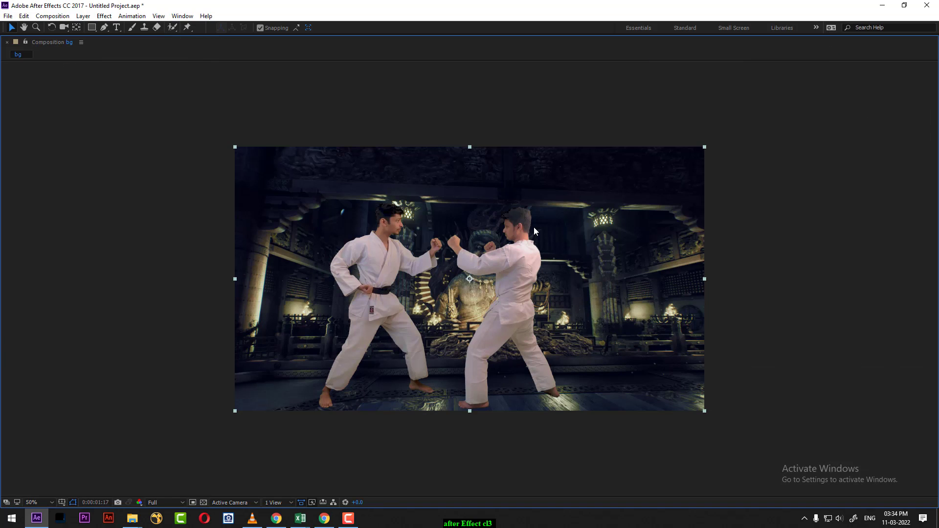
key("grave")
left_click_drag(381, 364, 377, 367)
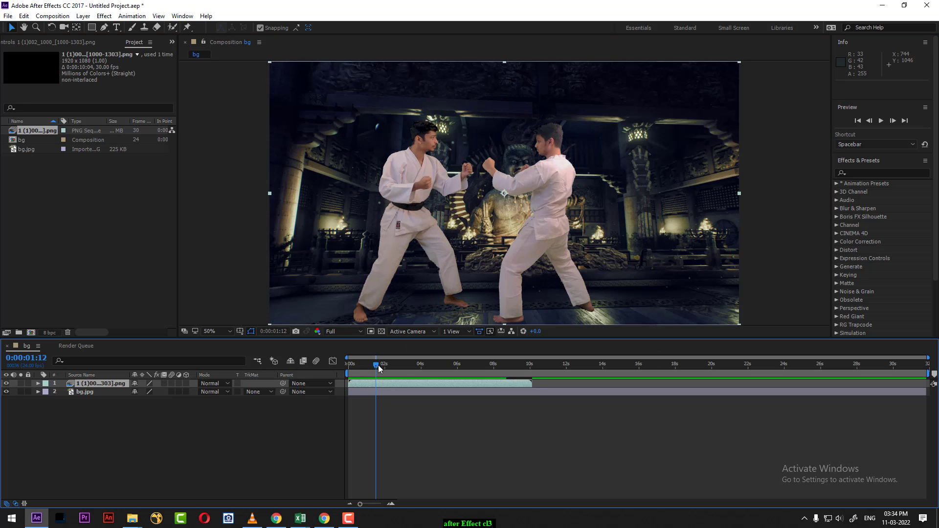
Scale the fighters layer to 63% and move it to position 987, 728.
left_click(39, 384)
left_click(46, 392)
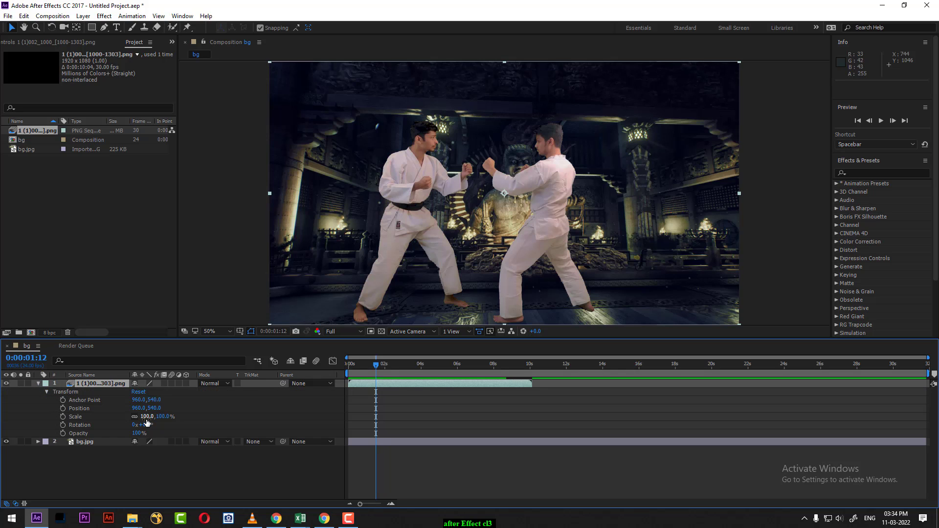
left_click_drag(149, 419, 250, 414)
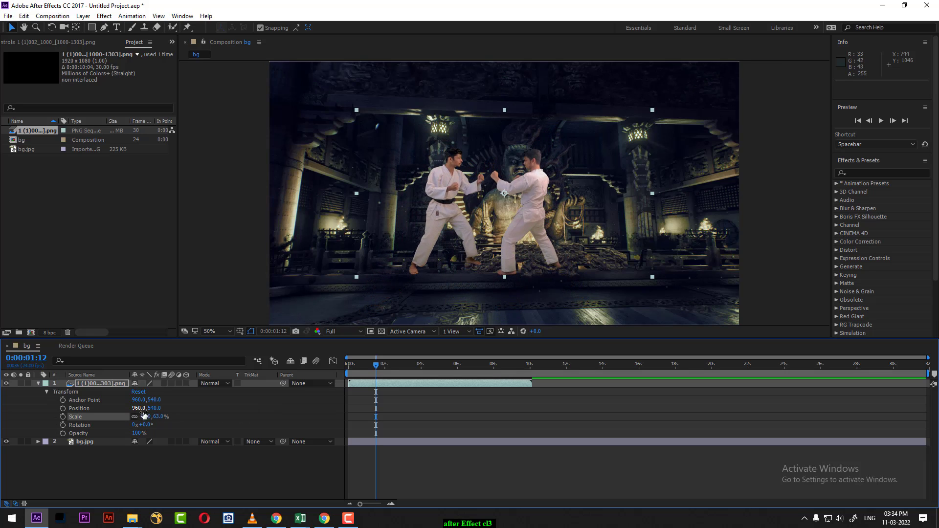
mouse_move(140, 410)
left_mouse_down()
mouse_move(147, 404)
mouse_move(109, 403)
mouse_move(357, 305)
left_mouse_up()
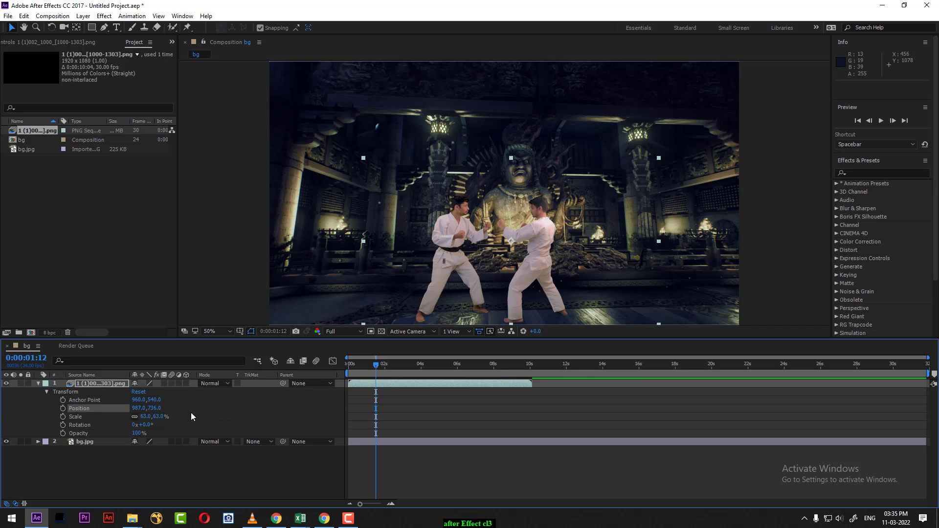
left_click_drag(155, 408, 151, 409)
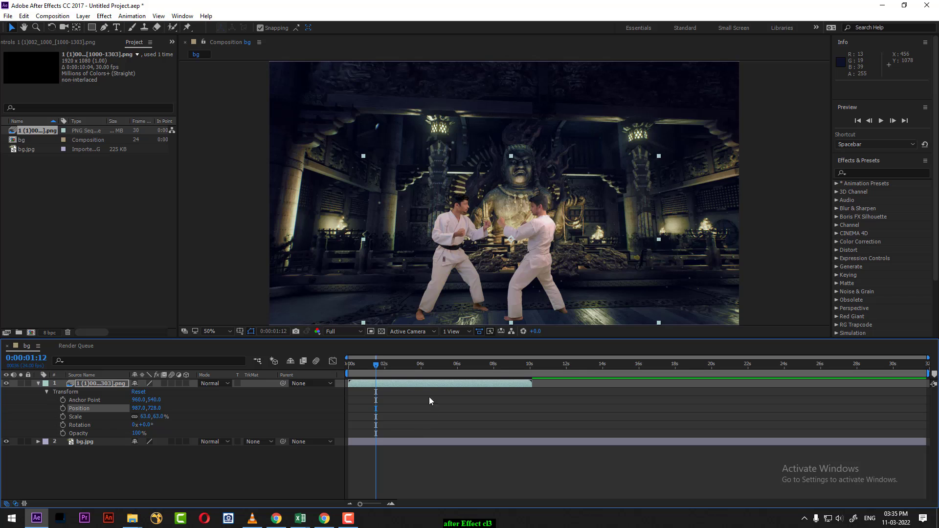
Preview the repositioned fighters from the start and check the nearby frames.
left_click_drag(377, 366, 306, 375)
key("space")
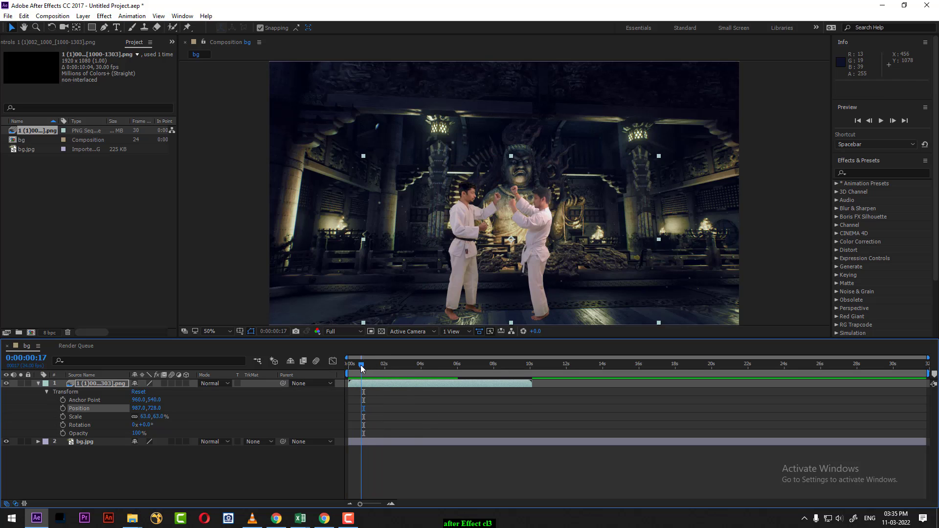
left_click(359, 365)
left_click_drag(358, 366, 353, 366)
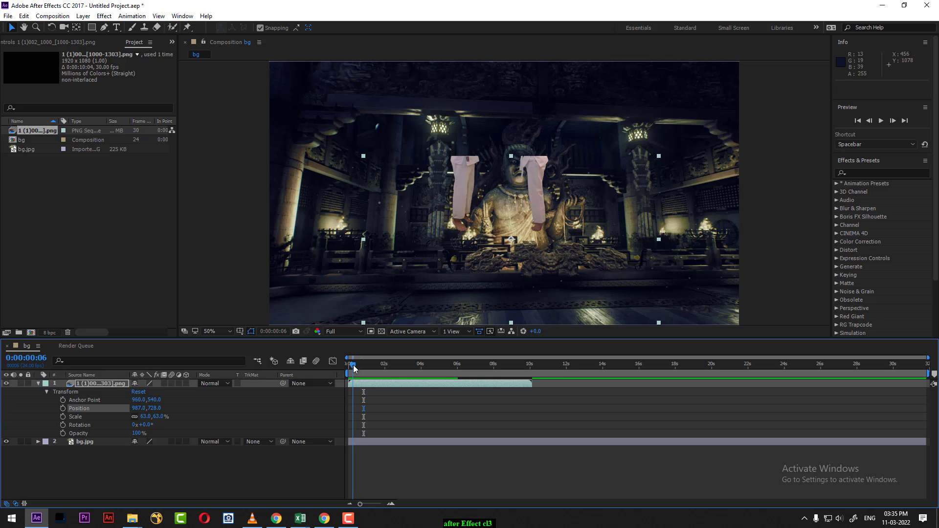
left_click_drag(352, 368, 359, 368)
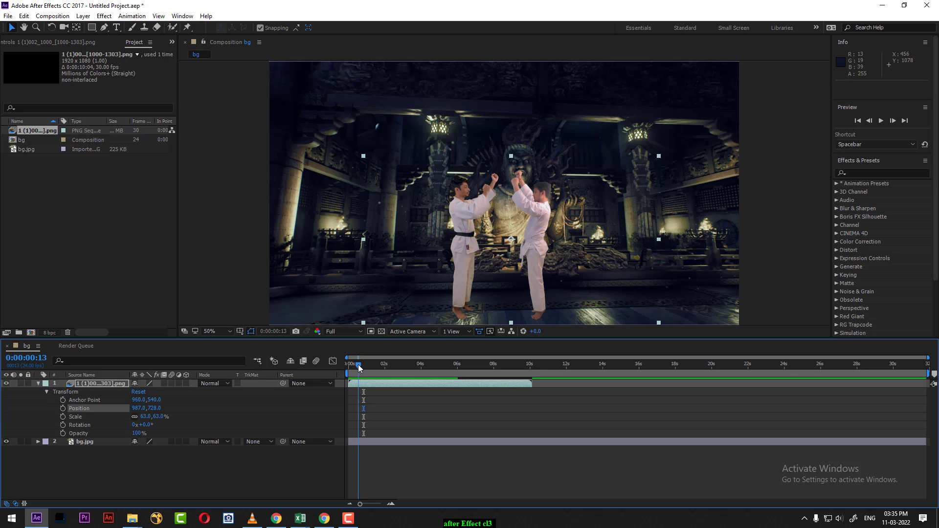
left_click(360, 393)
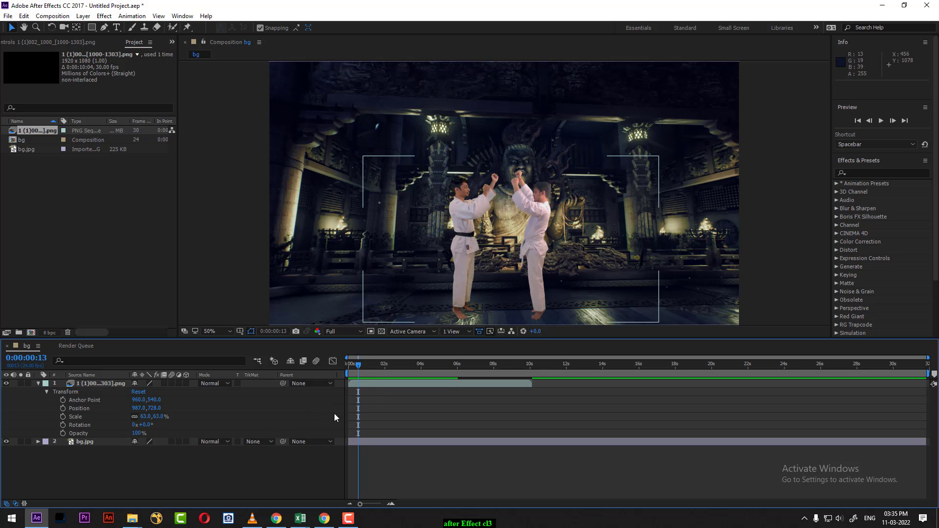
Keyframe Position at 0:00:00:13, then lift the fighters above the frame at frame 3 (Y 328).
left_click(63, 409)
left_click_drag(355, 368, 341, 368)
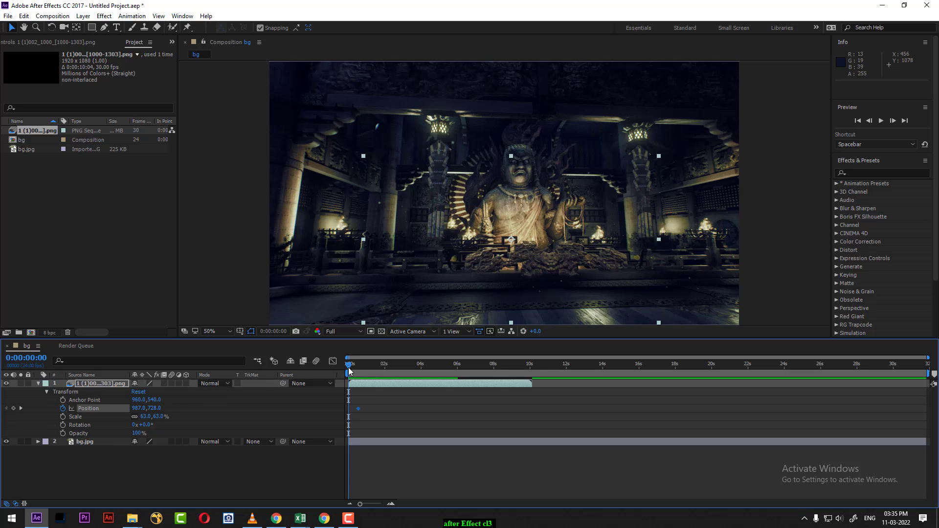
left_click_drag(348, 369, 351, 369)
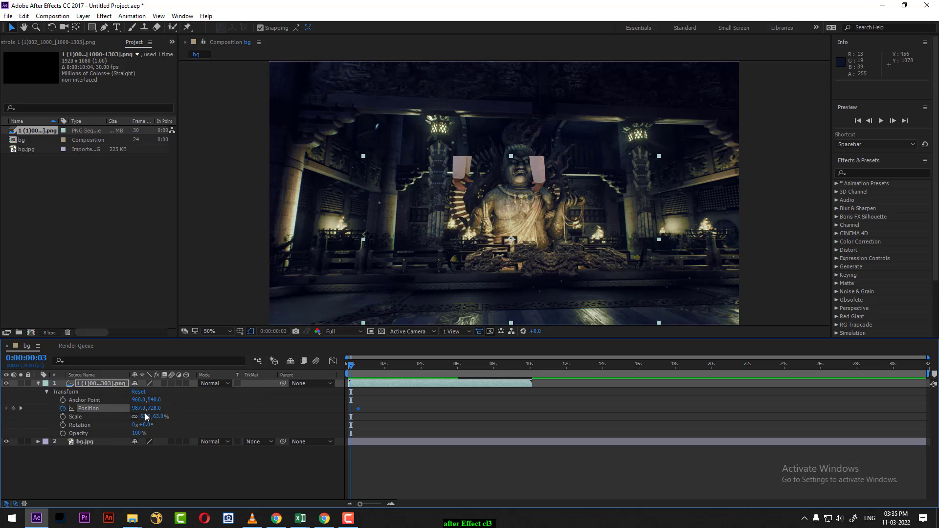
left_click_drag(140, 408, 151, 408)
key("ctrl+z")
key("ctrl+z")
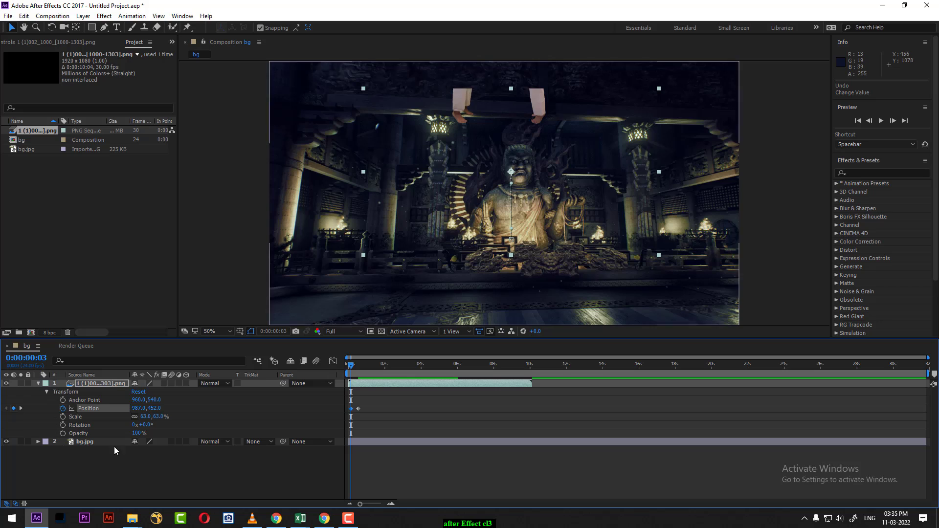
left_click_drag(158, 412, 97, 412)
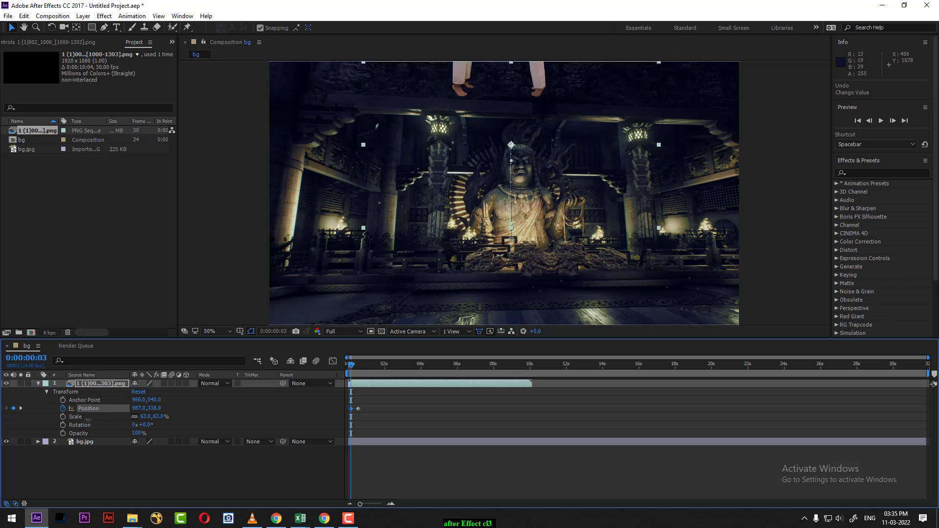
Preview the drop-in from the first frame and zoom the timeline into the first seconds.
left_click_drag(352, 366, 346, 367)
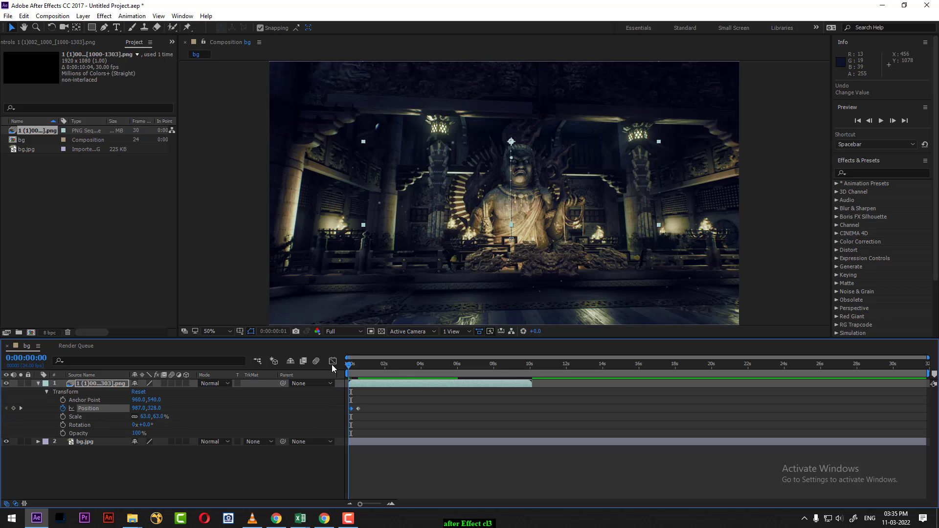
key("space")
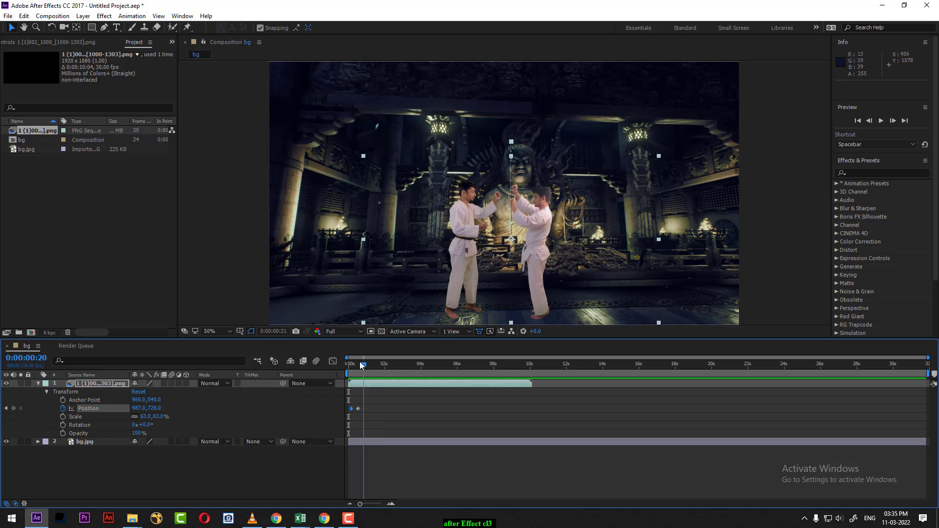
left_click(352, 364)
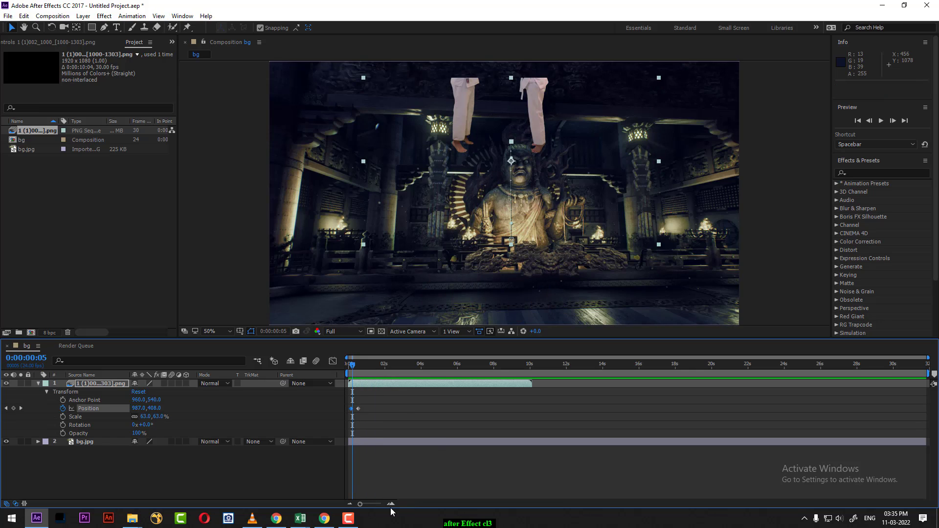
left_click_drag(361, 504, 379, 504)
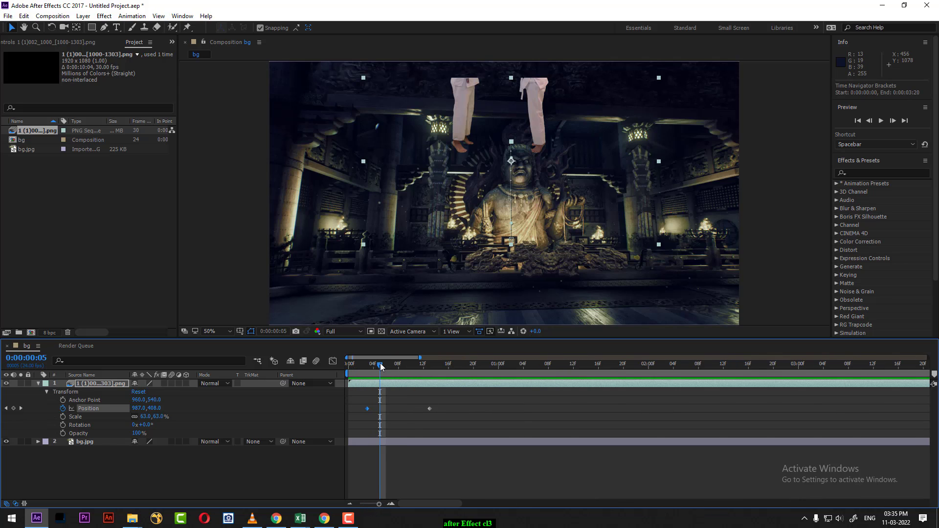
Check the fall across frames 5–11 and raise the fighters higher at frame 5.
left_click_drag(380, 366, 376, 364)
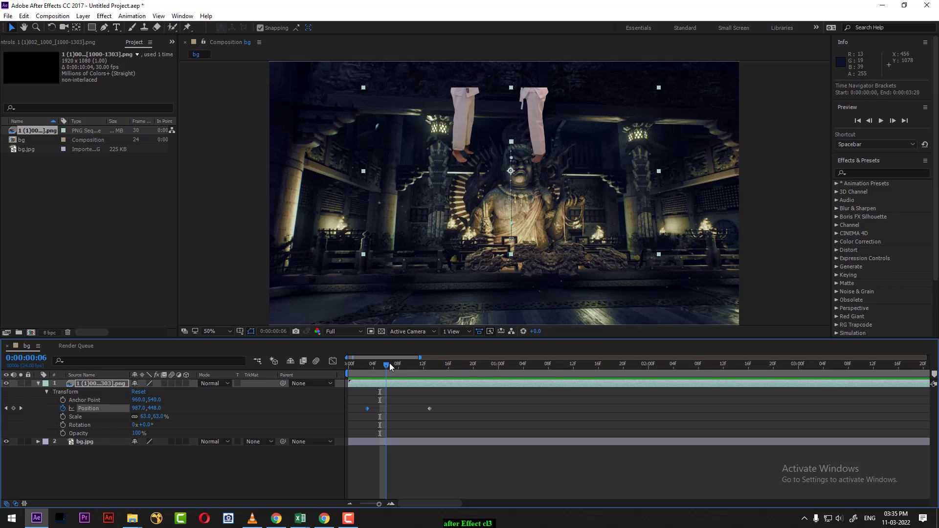
left_click_drag(389, 364, 394, 366)
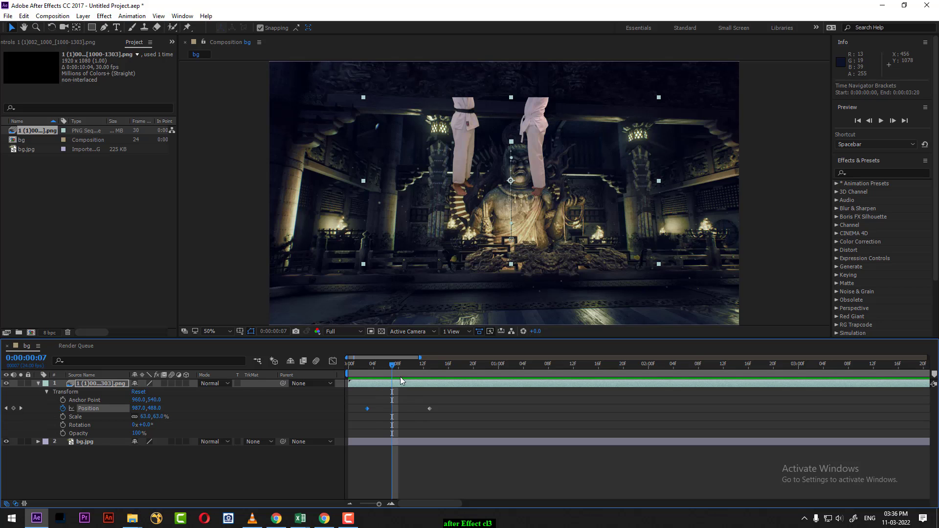
left_click_drag(392, 366, 418, 370)
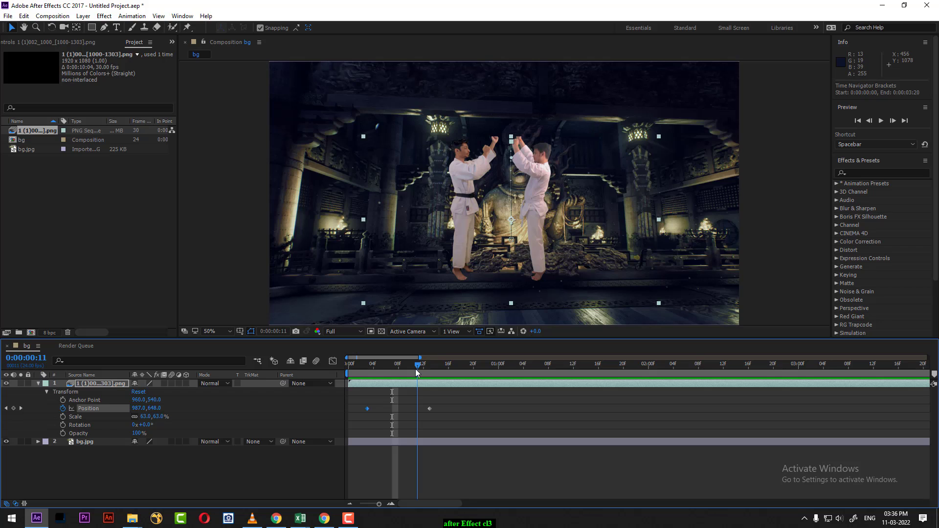
left_click_drag(415, 369, 381, 370)
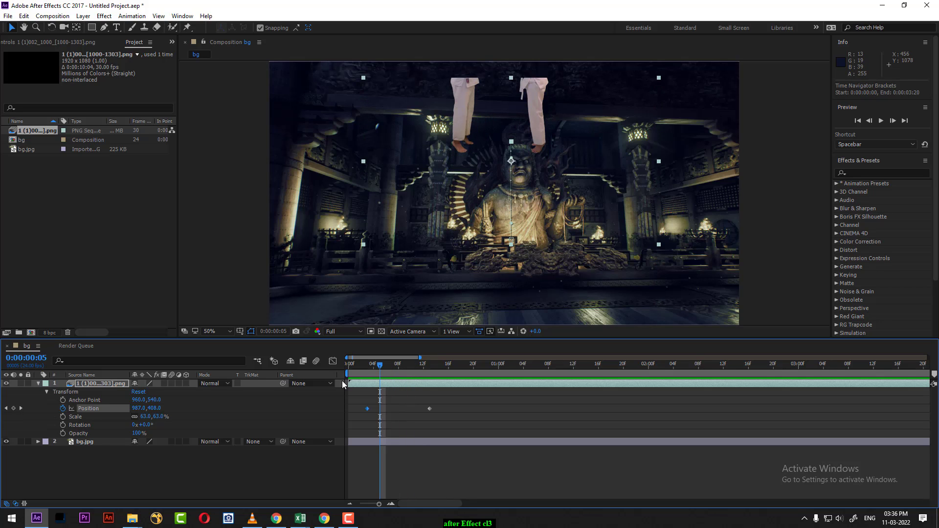
left_click_drag(154, 408, 107, 411)
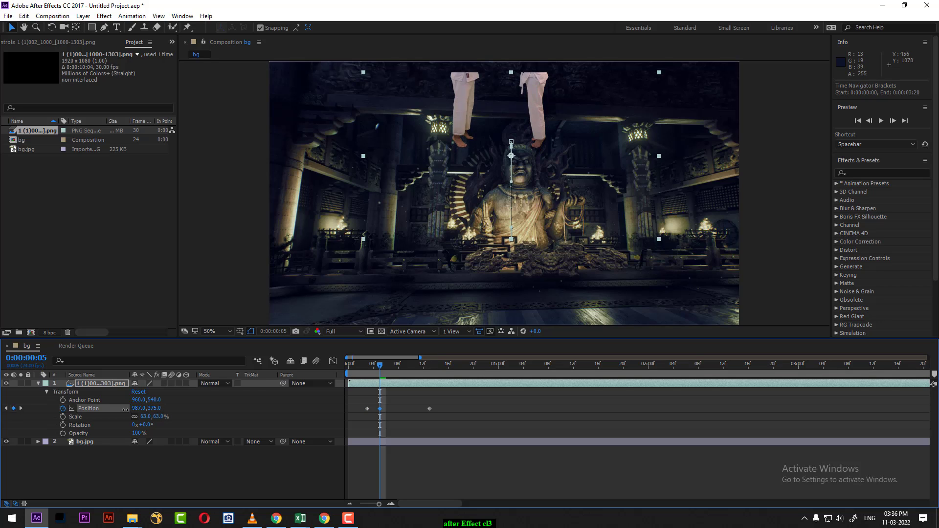
Adjust Position keyframes at frames 7 and 10, check frames 11–12, and play it back.
left_click_drag(380, 368, 395, 372)
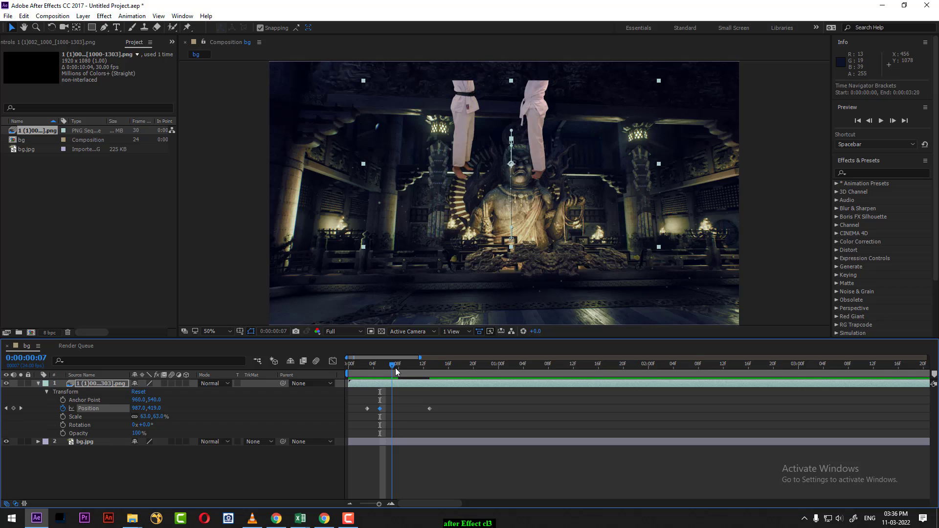
mouse_move(150, 407)
left_mouse_down()
mouse_move(402, 395)
mouse_move(411, 366)
left_mouse_up()
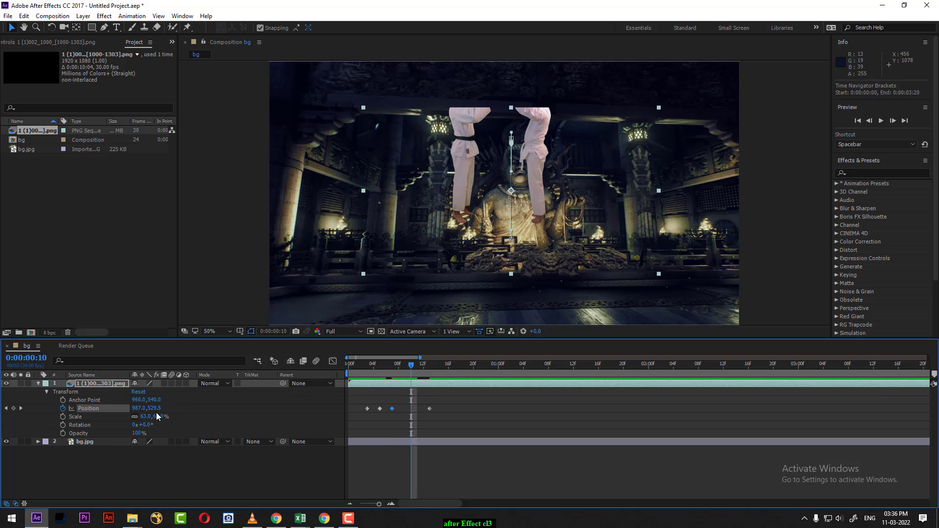
left_click_drag(153, 408, 56, 408)
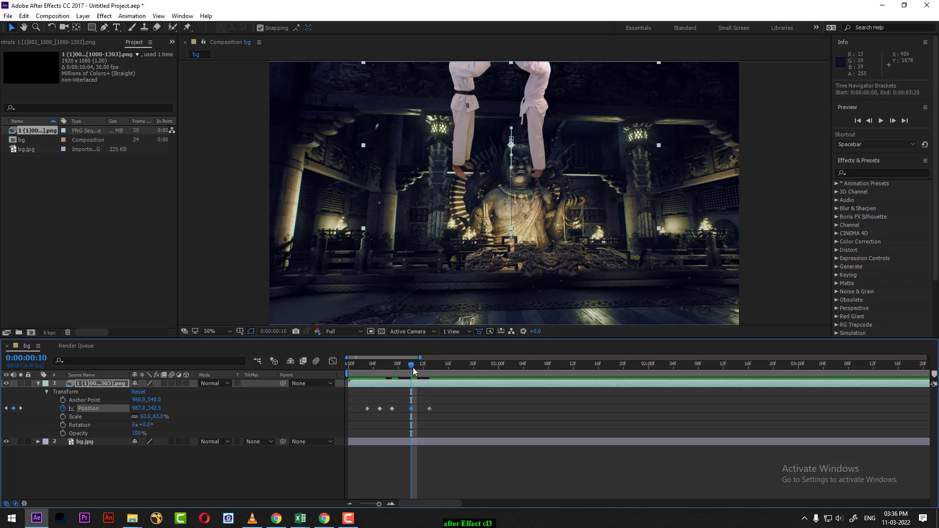
left_click_drag(413, 368, 427, 370)
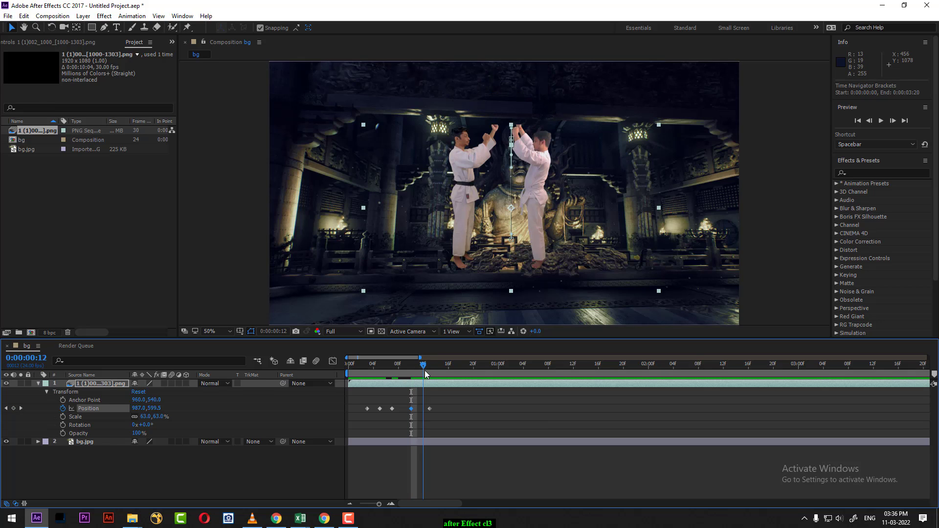
left_click_drag(423, 372, 421, 373)
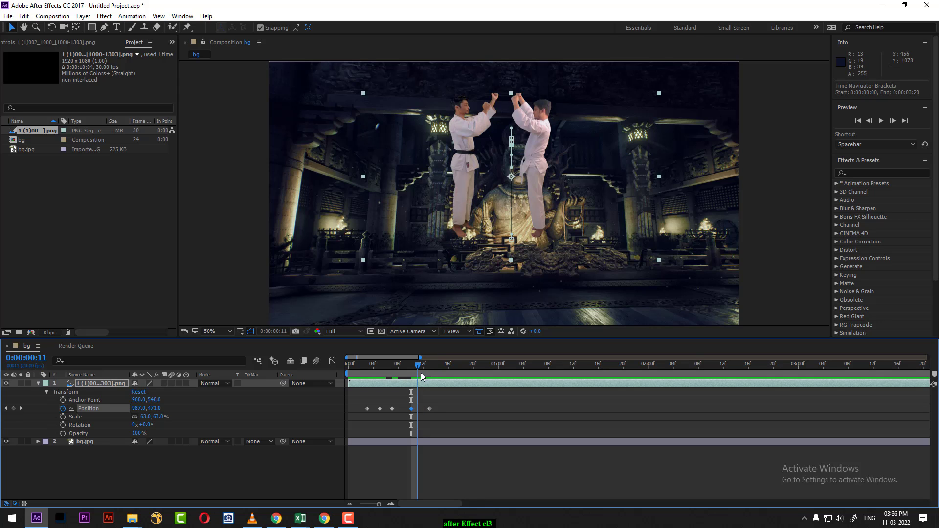
key("space")
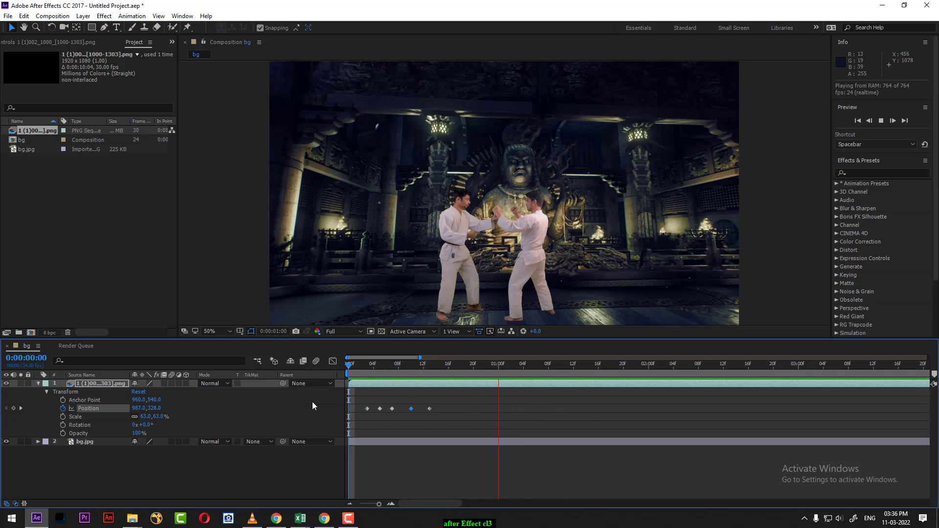
left_click(412, 366)
left_click_drag(412, 366, 338, 373)
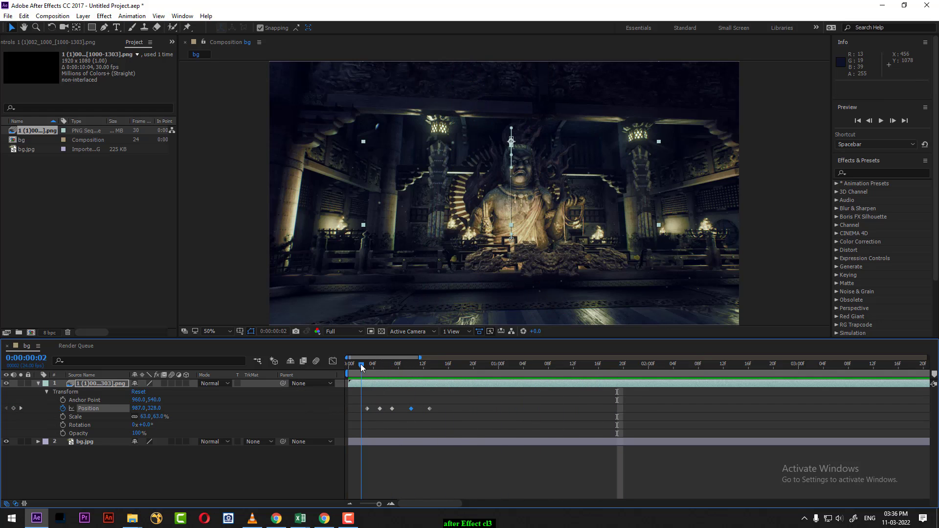
key("space")
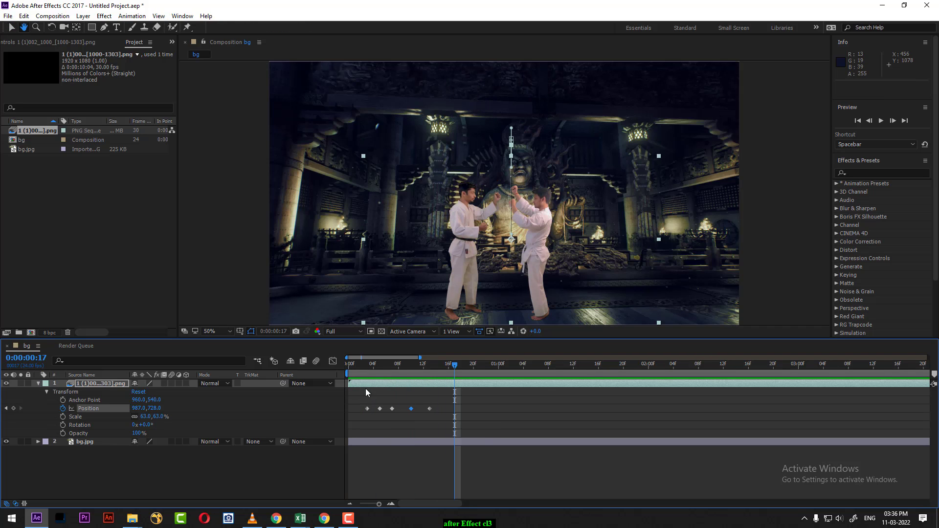
left_click(380, 365)
mouse_move(381, 366)
left_mouse_down()
mouse_move(429, 375)
mouse_move(411, 376)
left_mouse_up()
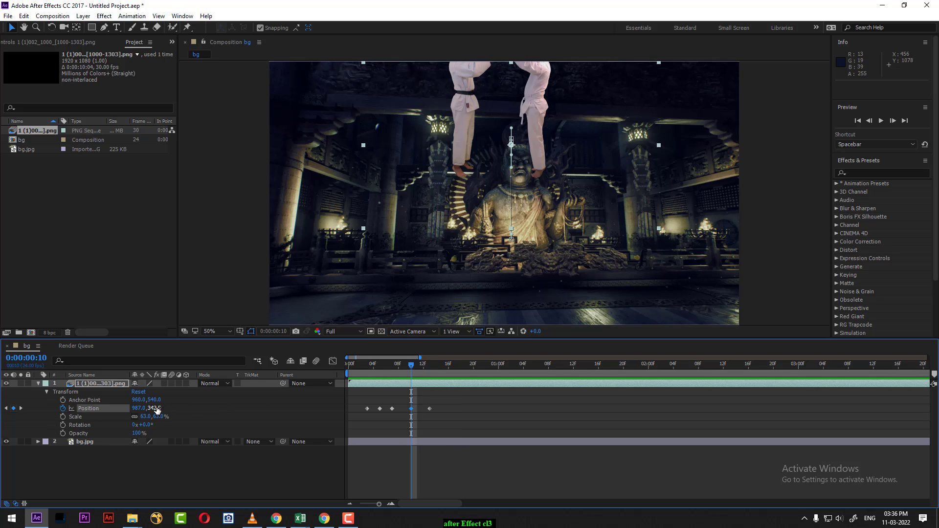
Set Position Y to 223.5 at frame 10 and 324.8 at frame 12, then preview the fall.
left_click_drag(157, 410, 94, 422)
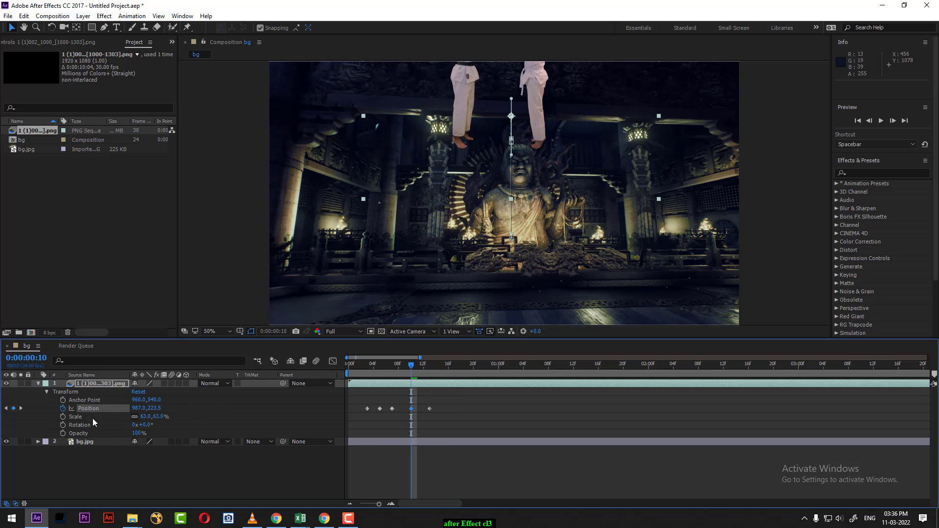
left_click_drag(413, 366, 424, 369)
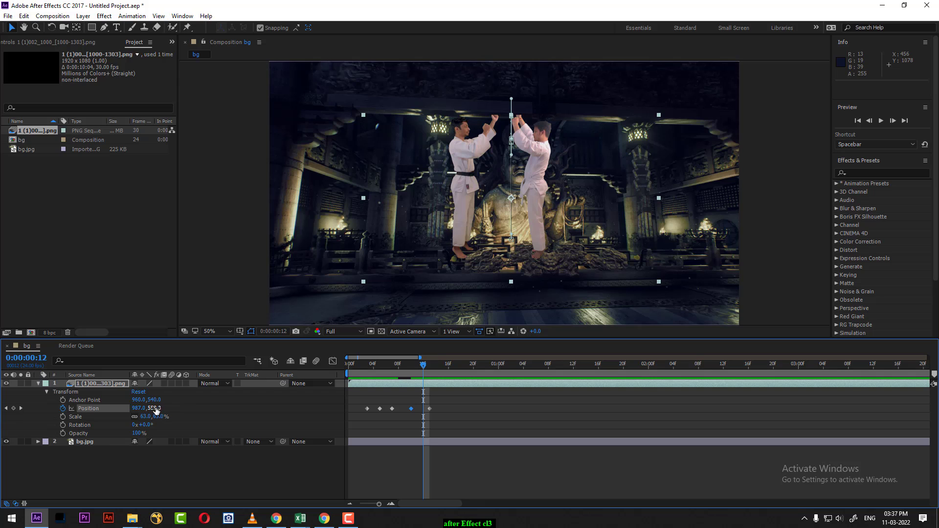
left_click_drag(155, 410, 34, 408)
mouse_move(423, 367)
left_mouse_down()
mouse_move(365, 367)
mouse_move(433, 371)
mouse_move(353, 372)
left_mouse_up()
key("space")
Delete the four earlier Position keyframes, keeping the last two near frame 12, and preview the drop-in.
key("space")
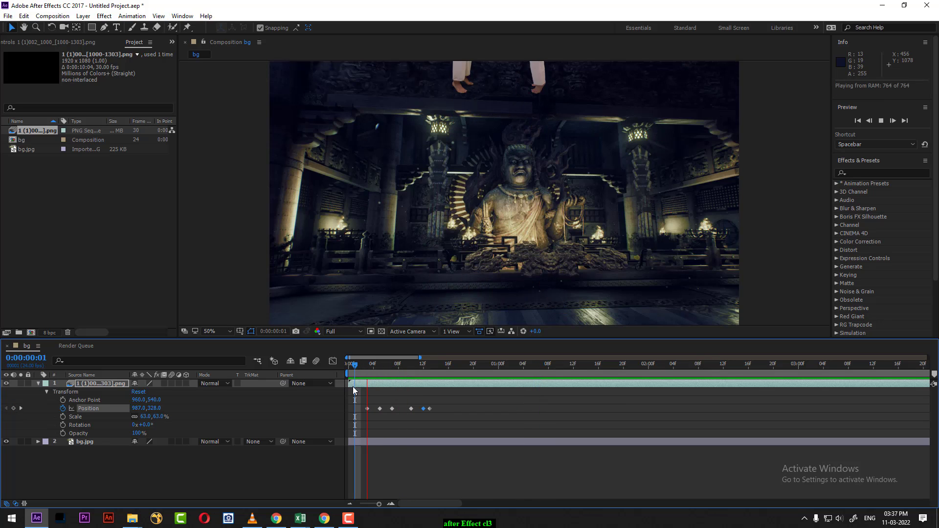
key("space")
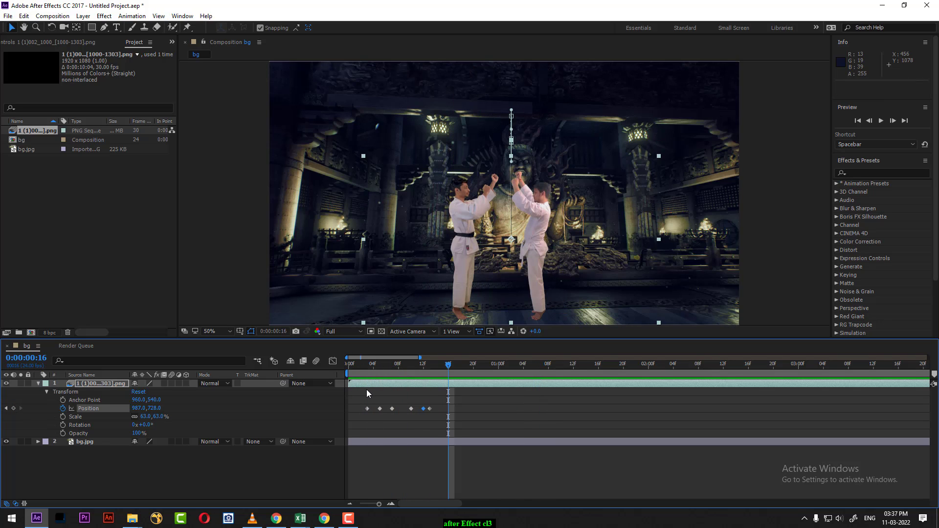
left_click_drag(358, 404, 414, 416)
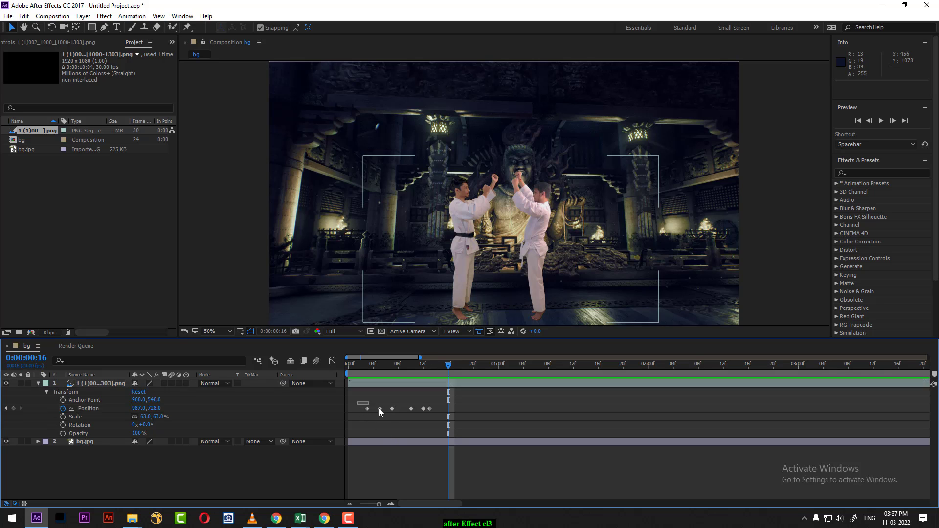
key("Delete")
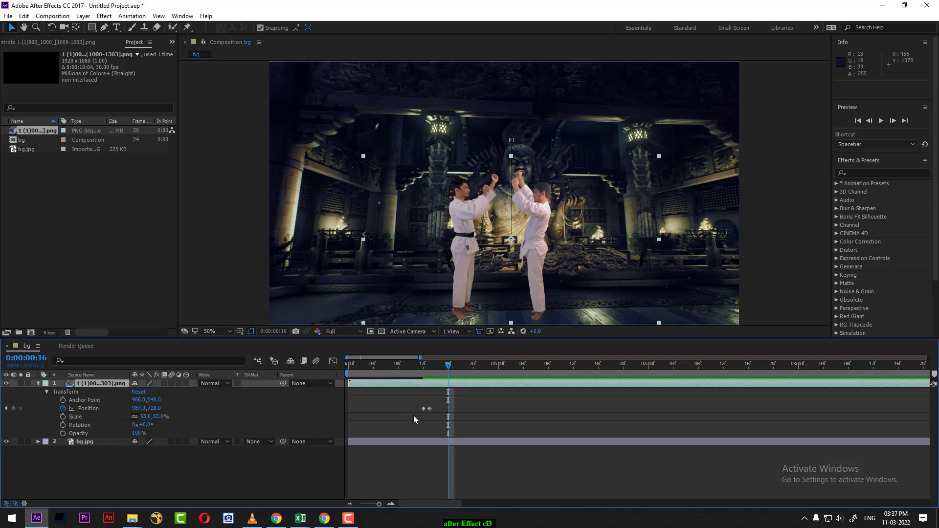
key("space")
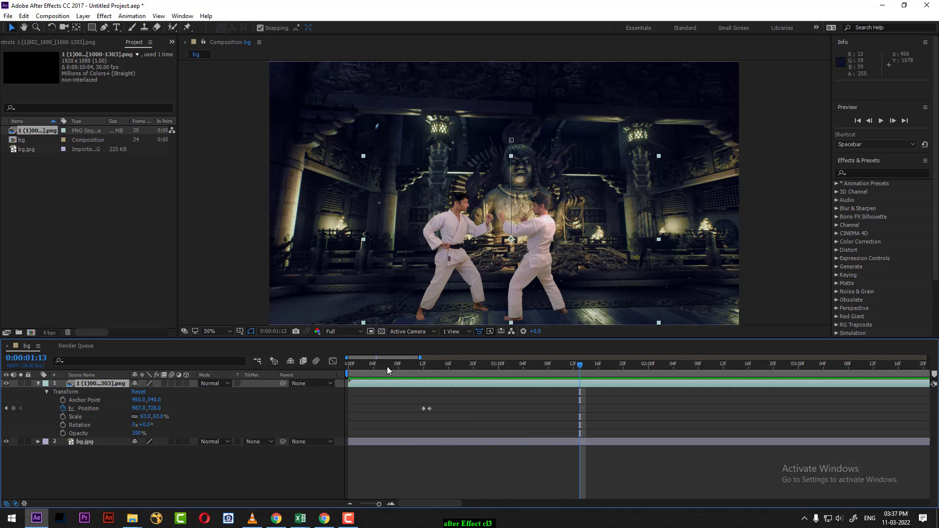
left_click(349, 373)
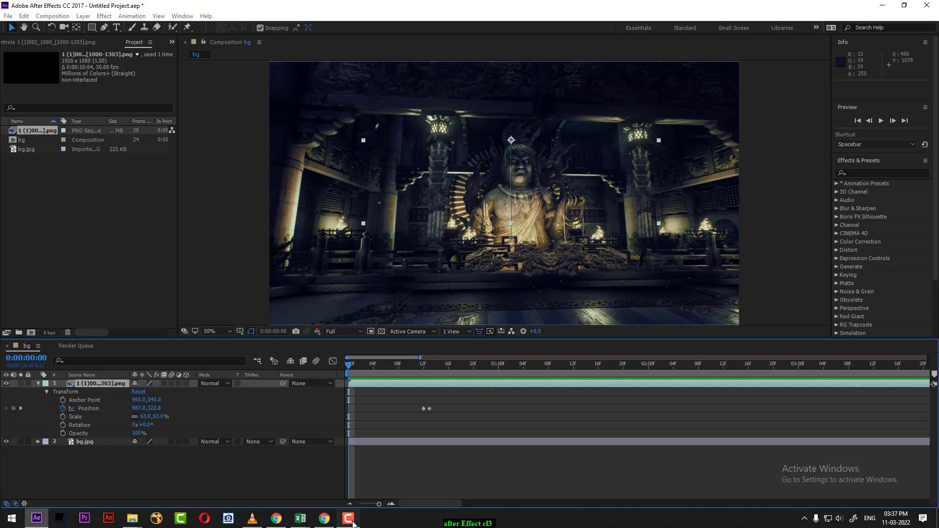
left_click(348, 520)
left_click(348, 519)
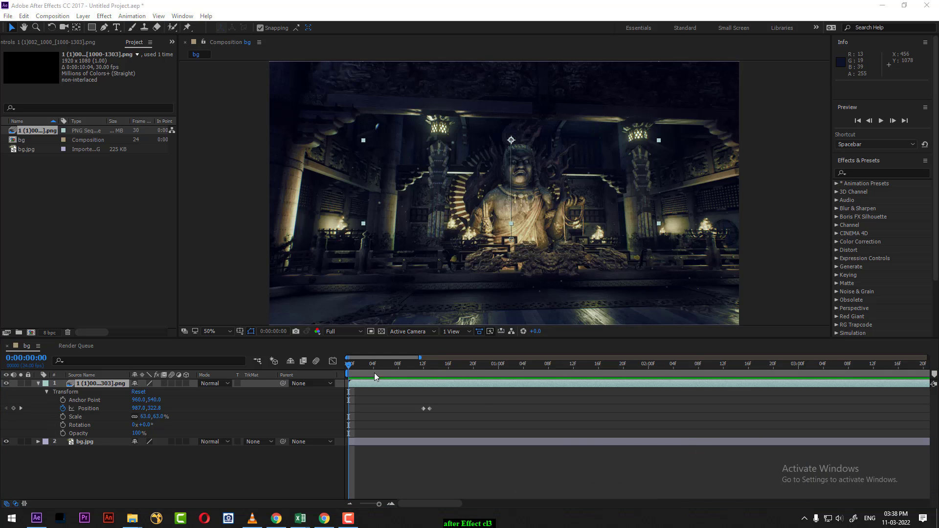
left_click(377, 378)
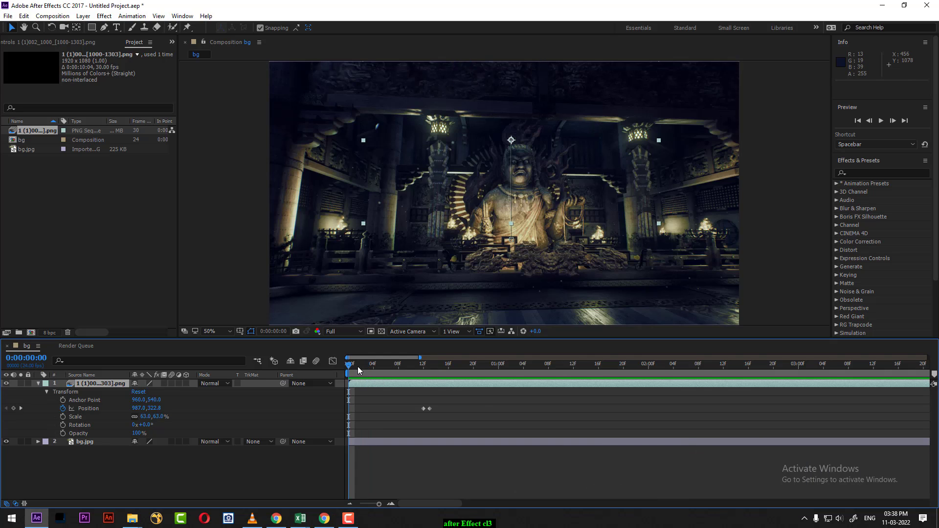
key("space")
left_click(405, 374)
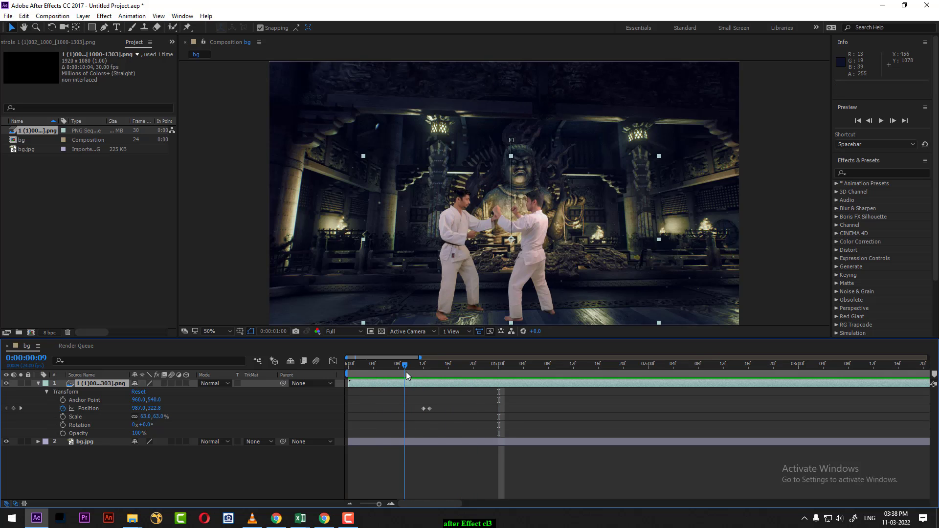
key("space")
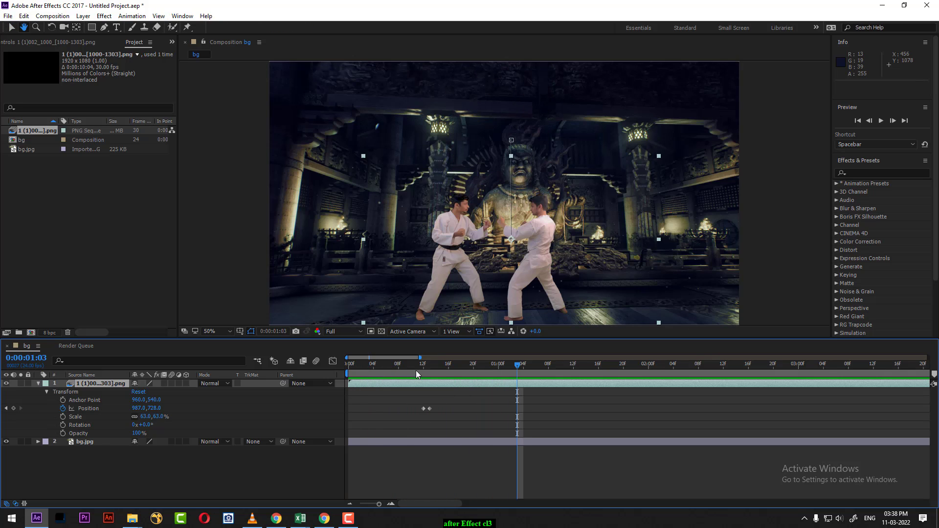
mouse_move(424, 366)
left_mouse_down()
mouse_move(383, 366)
mouse_move(429, 372)
left_mouse_up()
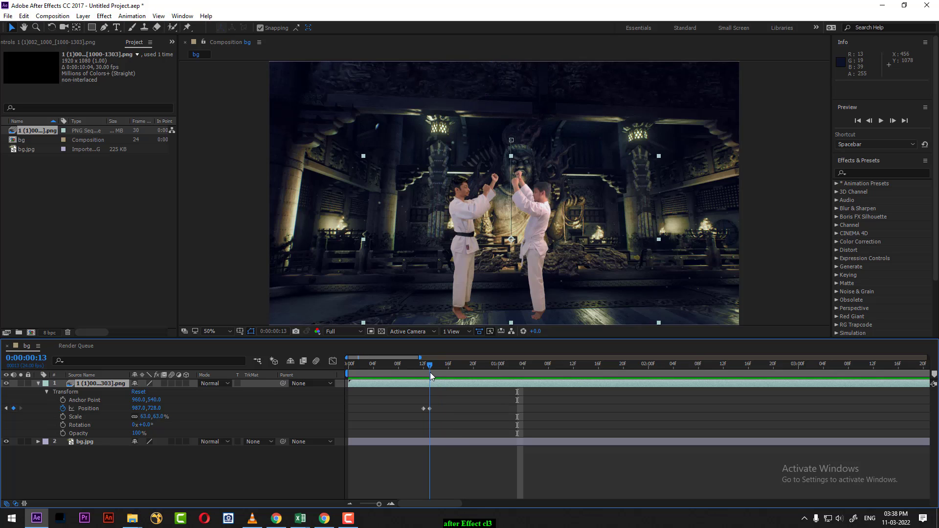
left_click(348, 518)
Import video.mp4 from the gaming stop motion folder into the project.
left_click(903, 483)
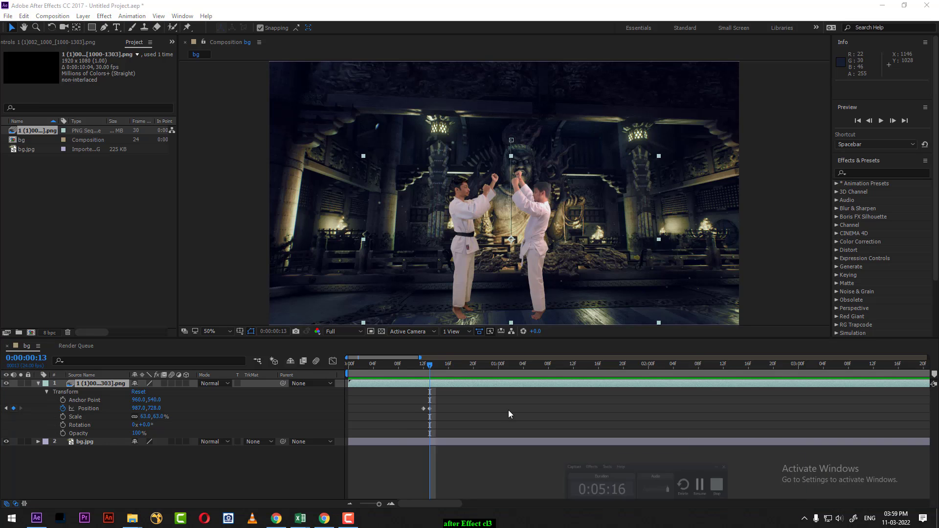
left_click(83, 218)
double_click(83, 218)
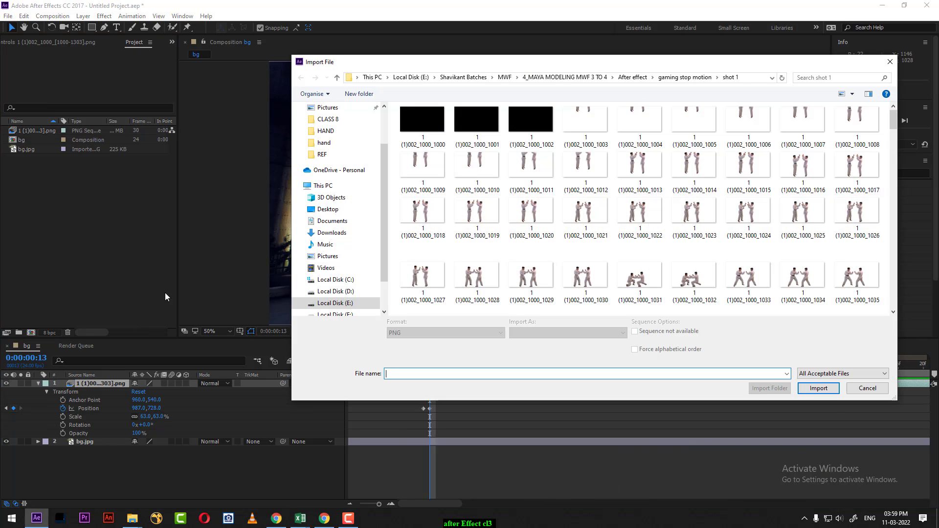
left_click(685, 78)
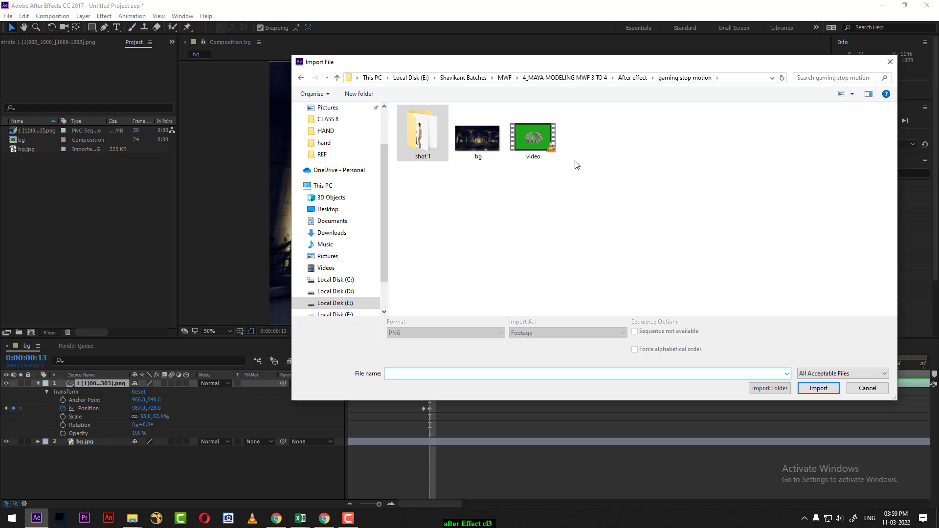
double_click(533, 138)
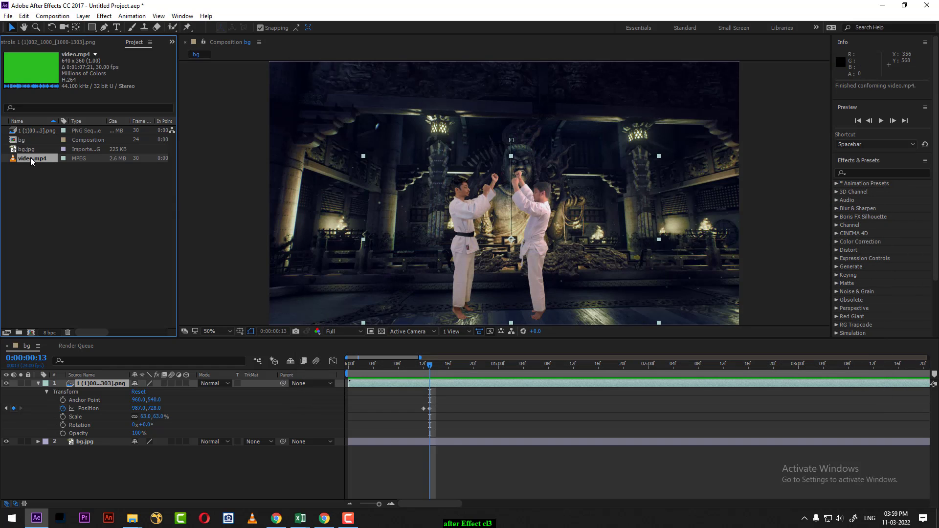
Add video.mp4 to the composition as layer 2, beneath the karate fighters.
left_click_drag(30, 160, 108, 435)
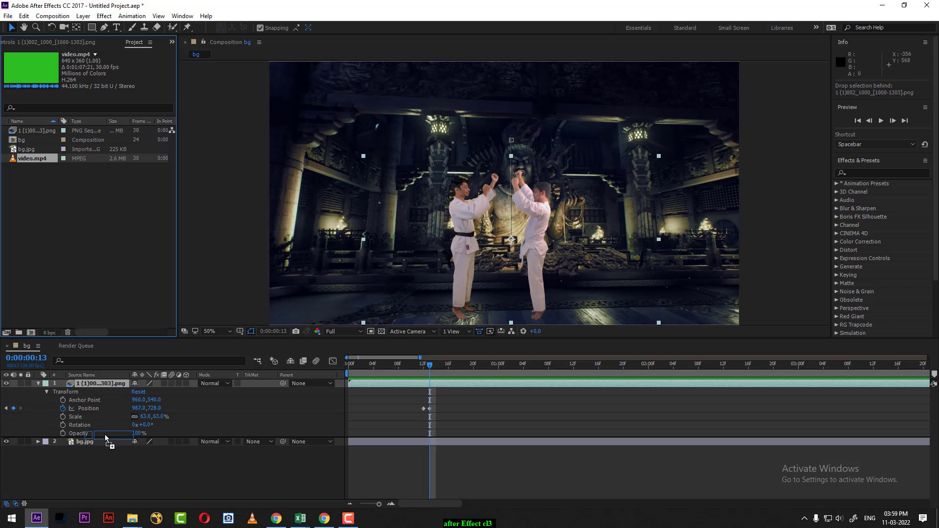
left_click_drag(109, 435, 112, 446)
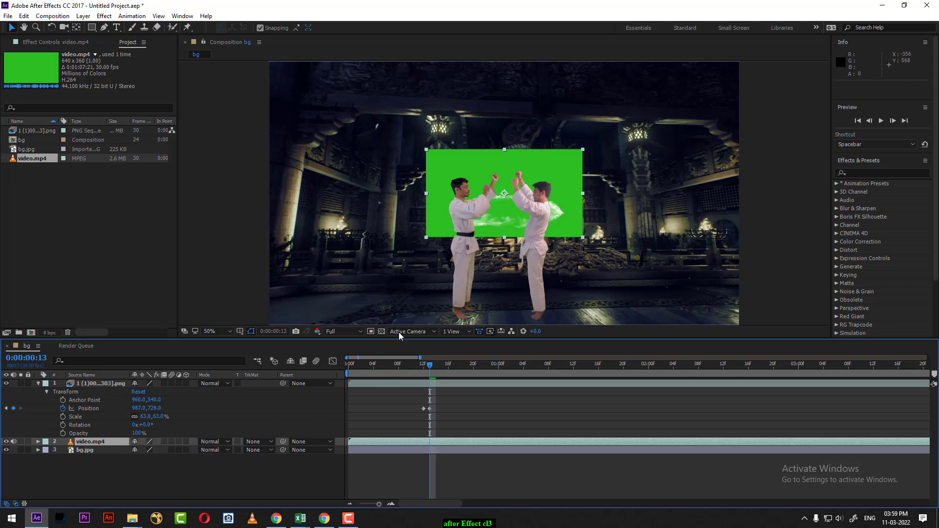
left_click(6, 383)
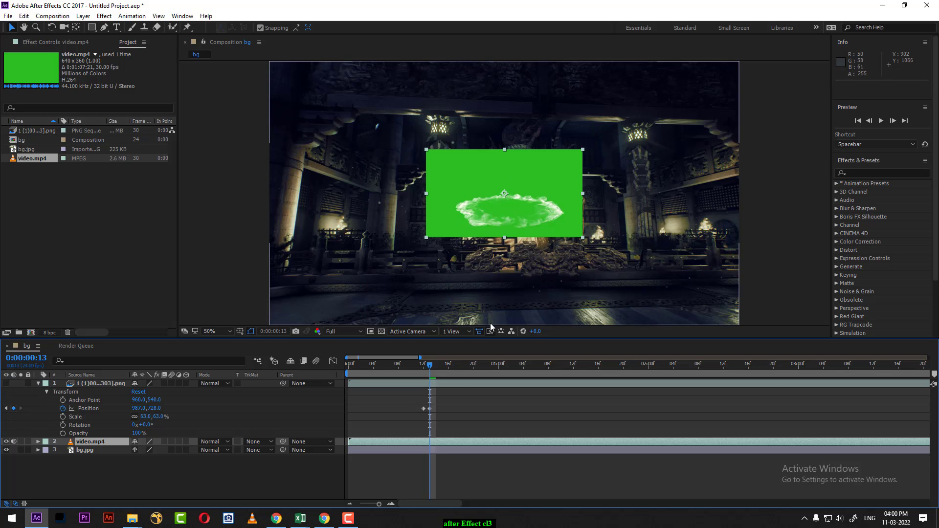
left_click(7, 384)
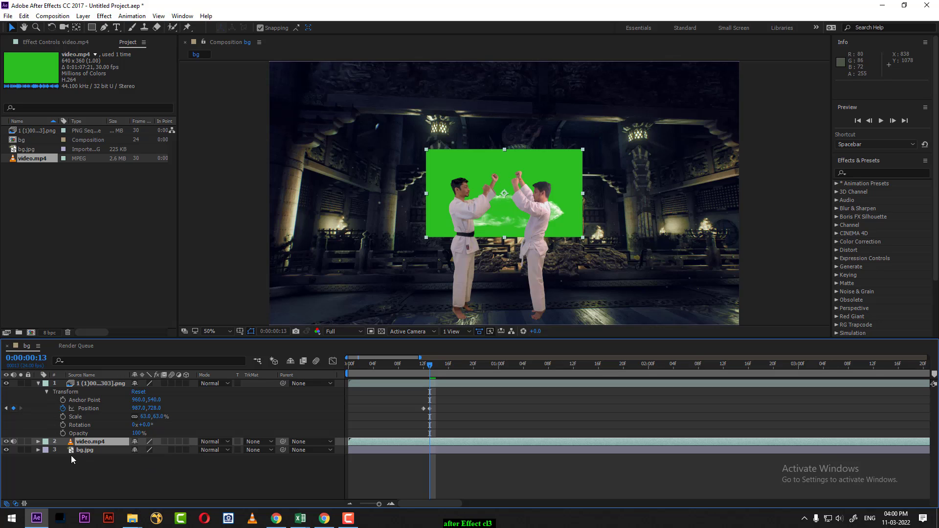
Scale video.mp4 to 140%, lower its Position Y to 916, and start it two frames later.
left_click(38, 441)
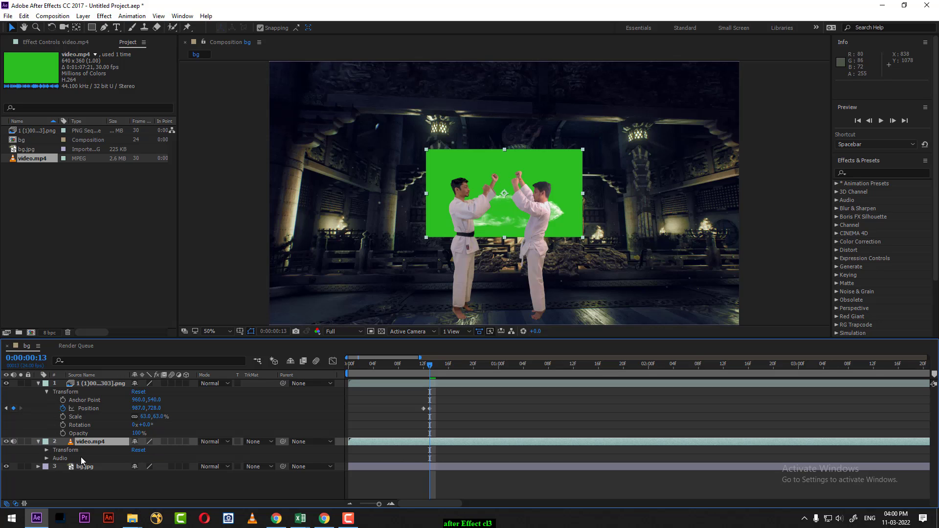
left_click(47, 450)
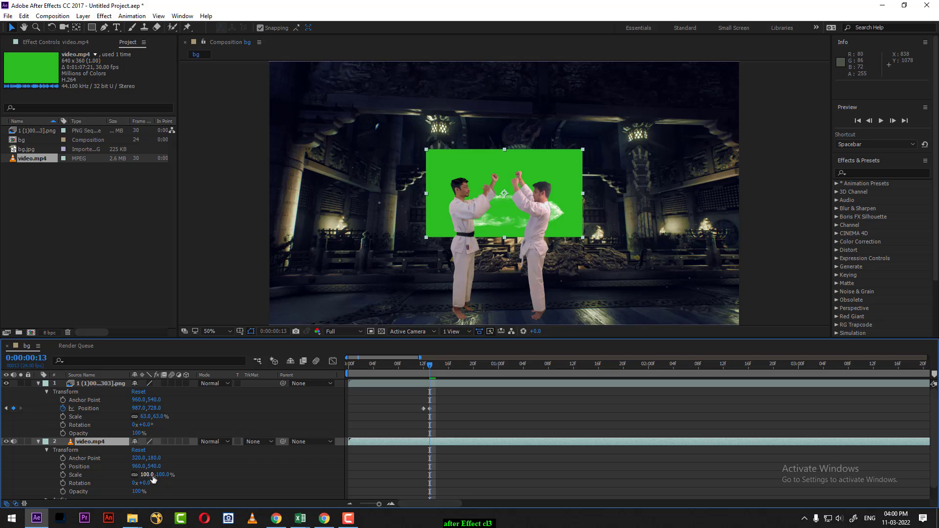
mouse_move(152, 476)
left_mouse_down()
mouse_move(439, 375)
mouse_move(388, 374)
mouse_move(438, 383)
left_mouse_up()
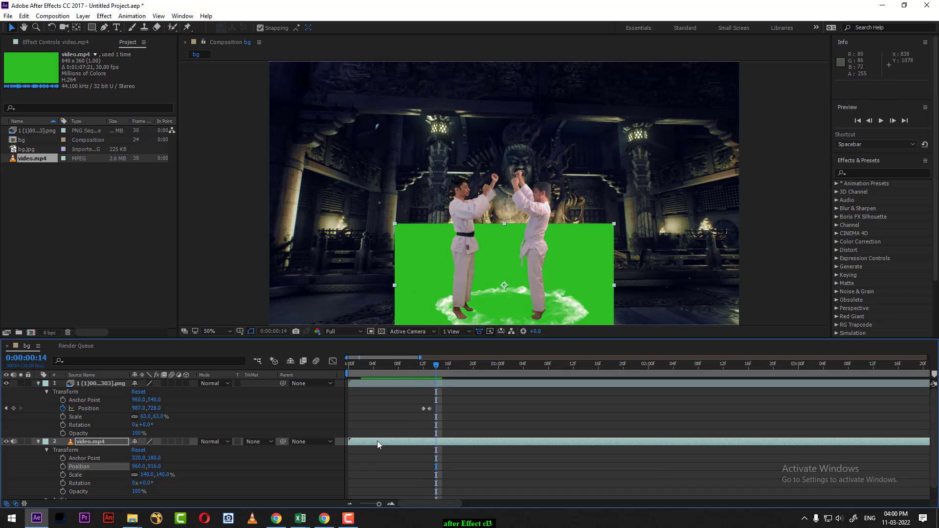
left_click_drag(377, 441, 407, 441)
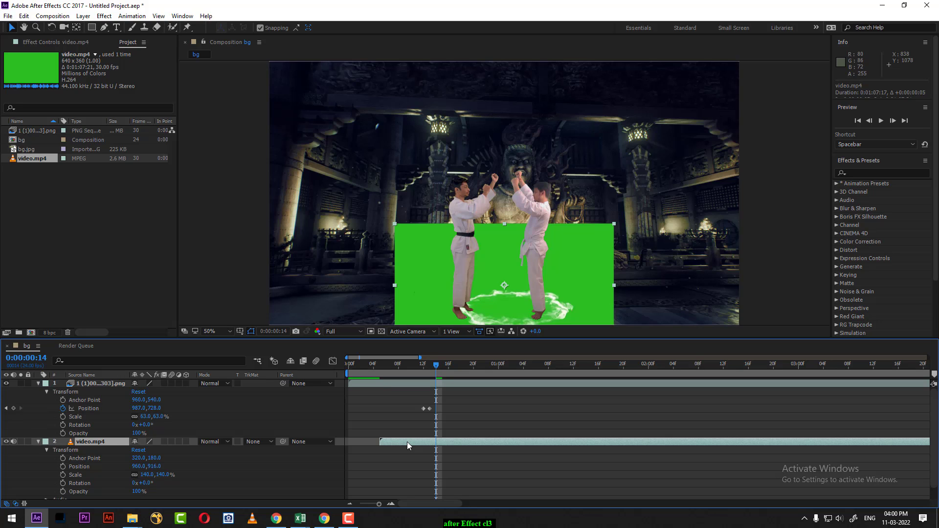
Go to frame 14 and search Effects & Presets for 'key'.
left_click(375, 525)
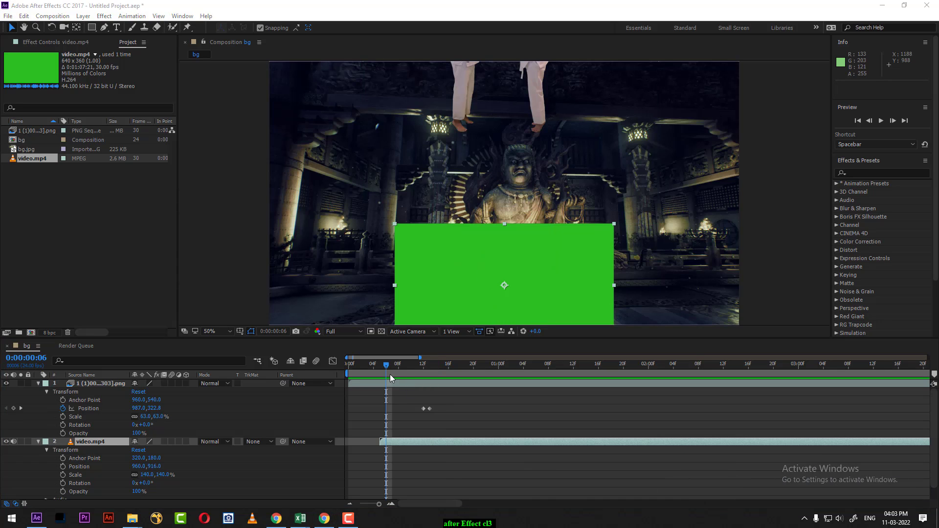
left_click_drag(392, 368, 442, 375)
left_click(868, 175)
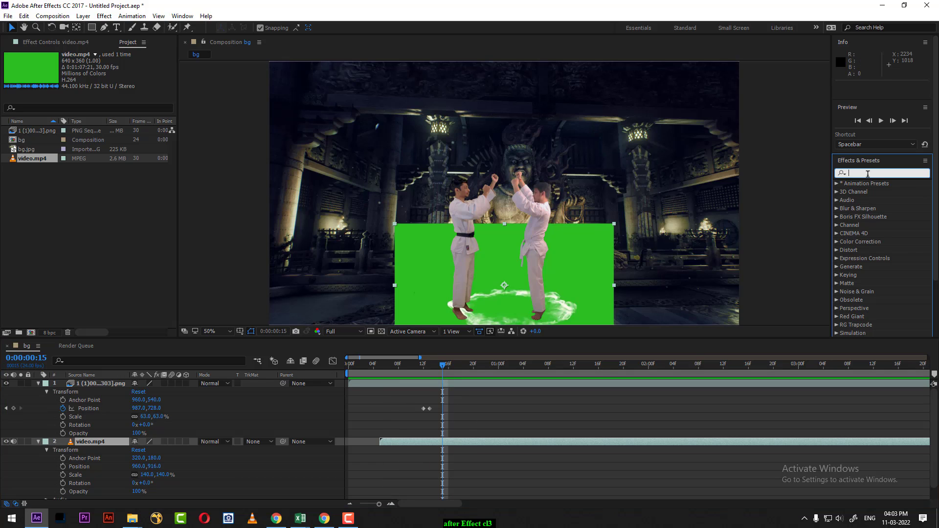
type("key")
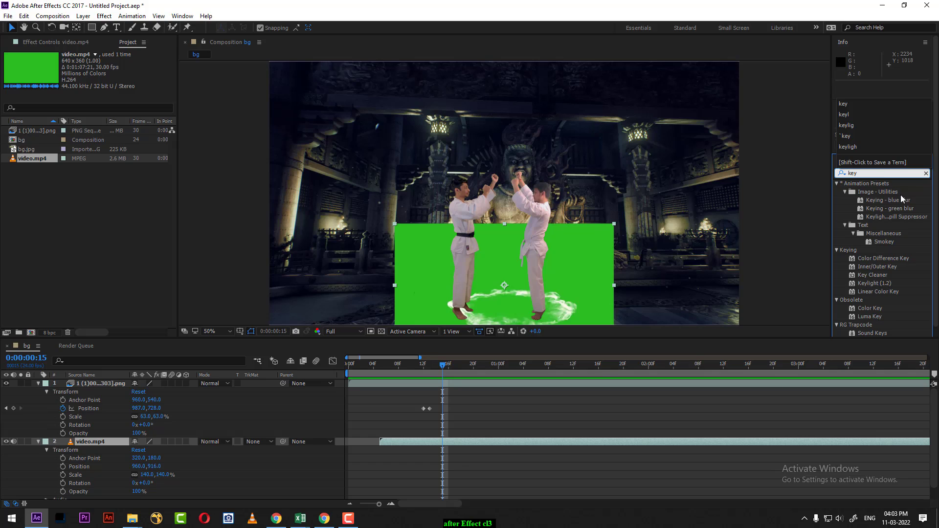
key("Return")
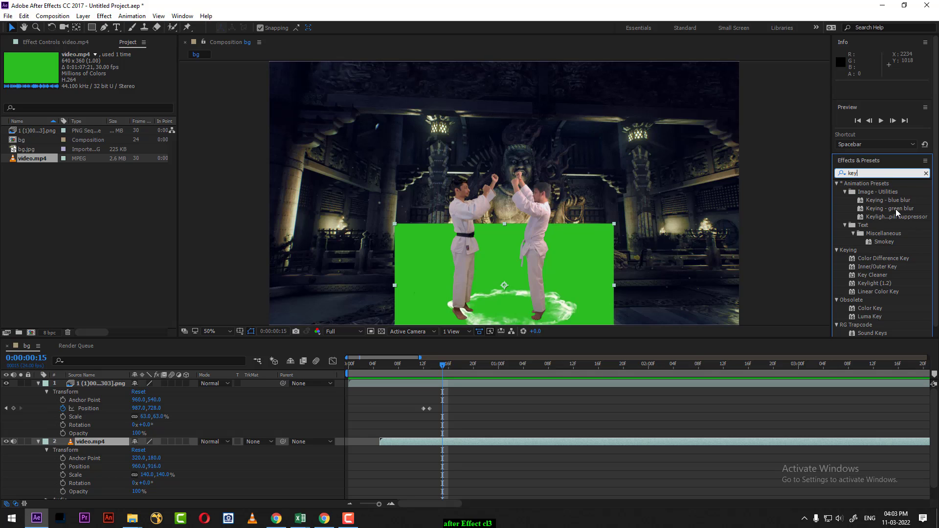
Apply Keylight (1.2) to video.mp4 and sample the green backdrop as its Screen Colour.
left_click(896, 209)
left_click(878, 282)
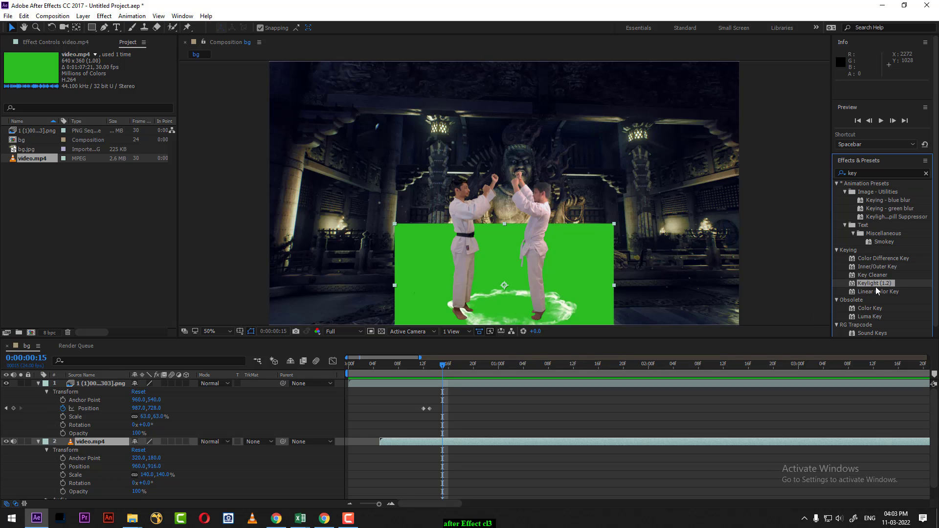
left_click_drag(876, 283, 101, 448)
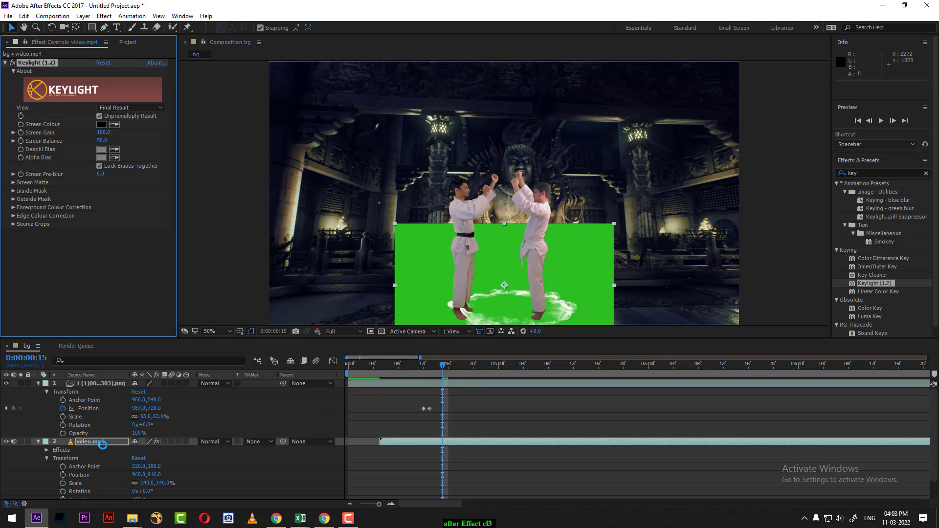
left_click(114, 124)
left_click(413, 261)
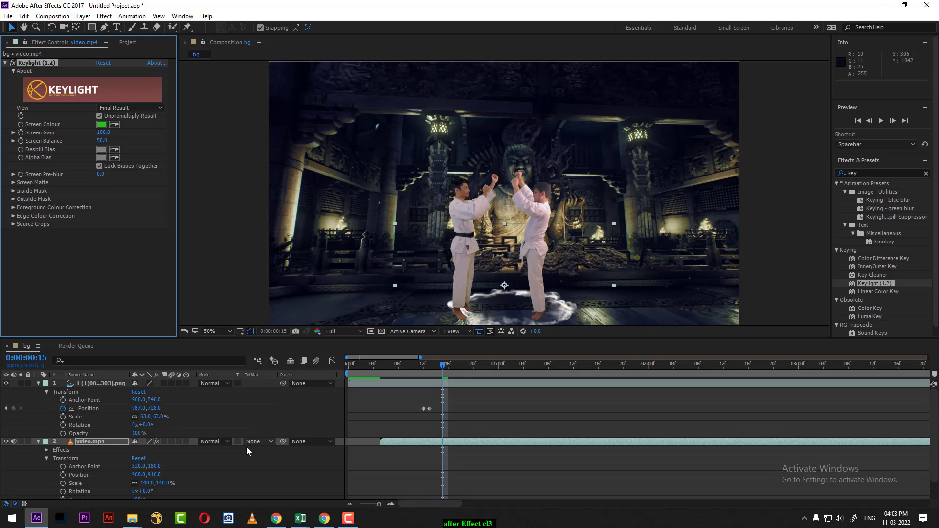
Slide the video.mp4 layer three frames later and move its Position to 779,940.
left_click_drag(399, 369, 445, 374)
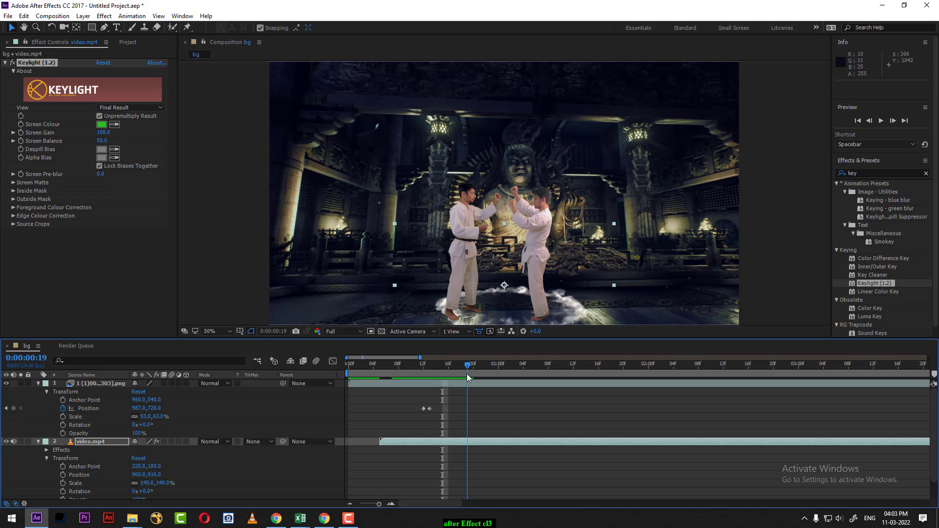
mouse_move(465, 373)
left_mouse_down()
mouse_move(420, 381)
mouse_move(444, 375)
left_mouse_up()
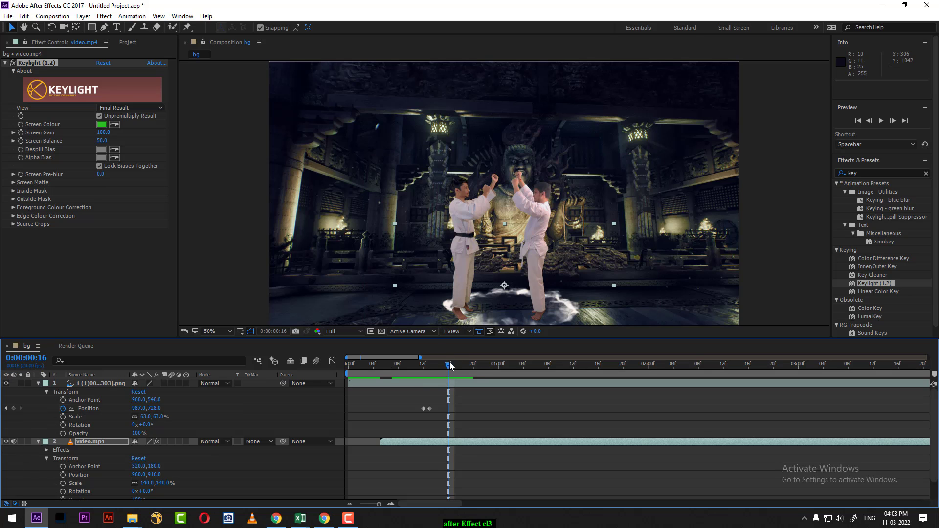
mouse_move(449, 365)
left_mouse_down()
mouse_move(429, 366)
mouse_move(429, 375)
left_mouse_up()
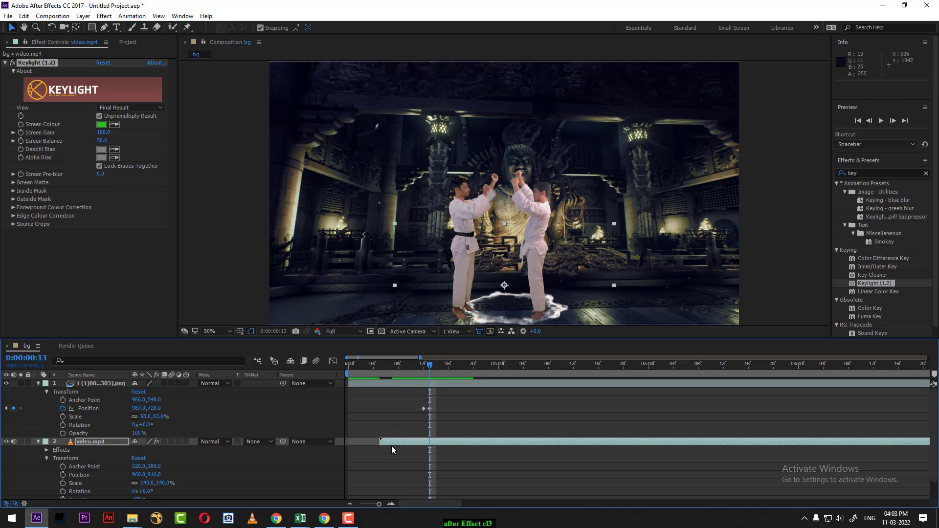
left_click_drag(391, 445, 418, 442)
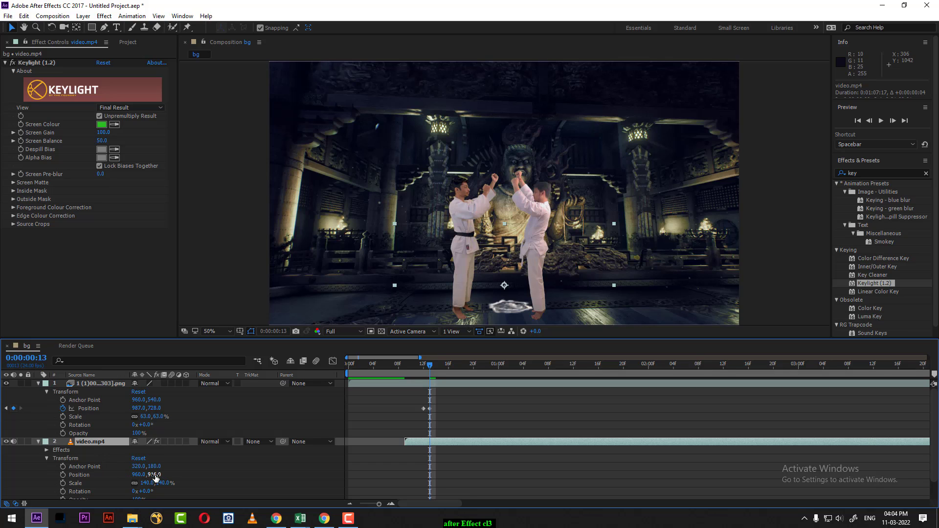
mouse_move(153, 476)
left_mouse_down()
mouse_move(161, 476)
mouse_move(54, 478)
left_mouse_up()
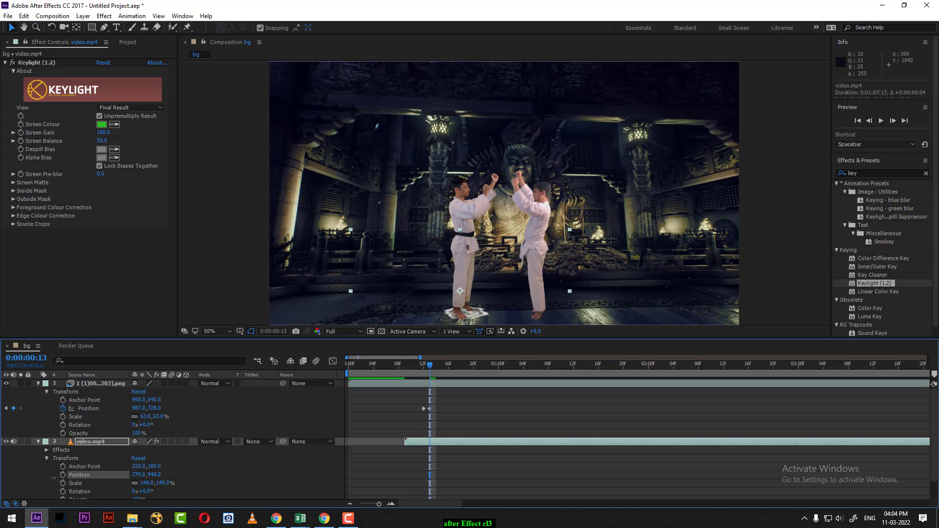
left_click(97, 442)
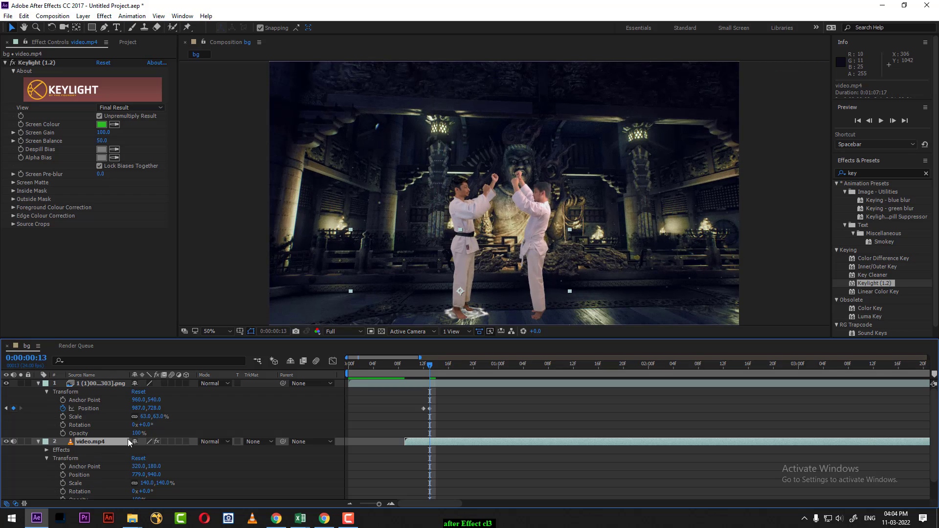
Preview the landing from frames 10 and 8, then return to frame 17 and select the smoke layer.
mouse_move(433, 366)
left_mouse_down()
mouse_move(414, 365)
mouse_move(454, 366)
left_mouse_up()
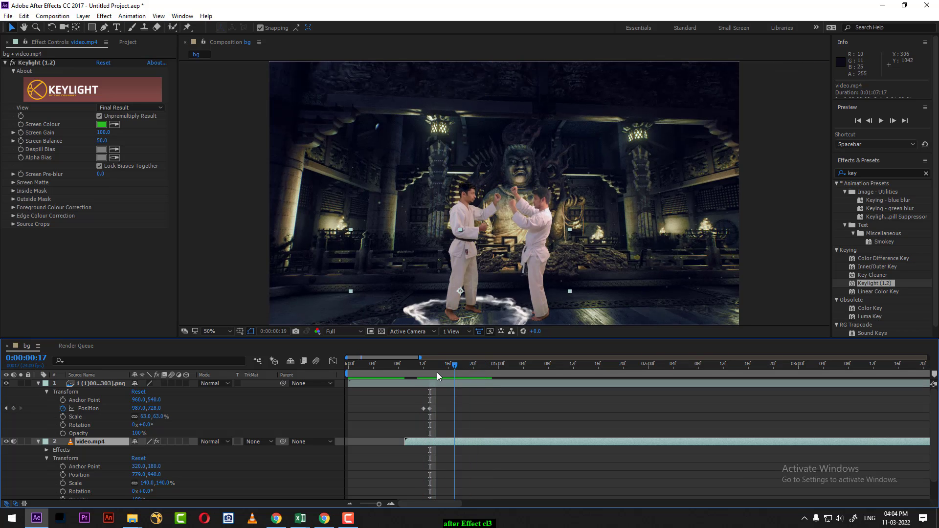
left_click(411, 374)
key("space")
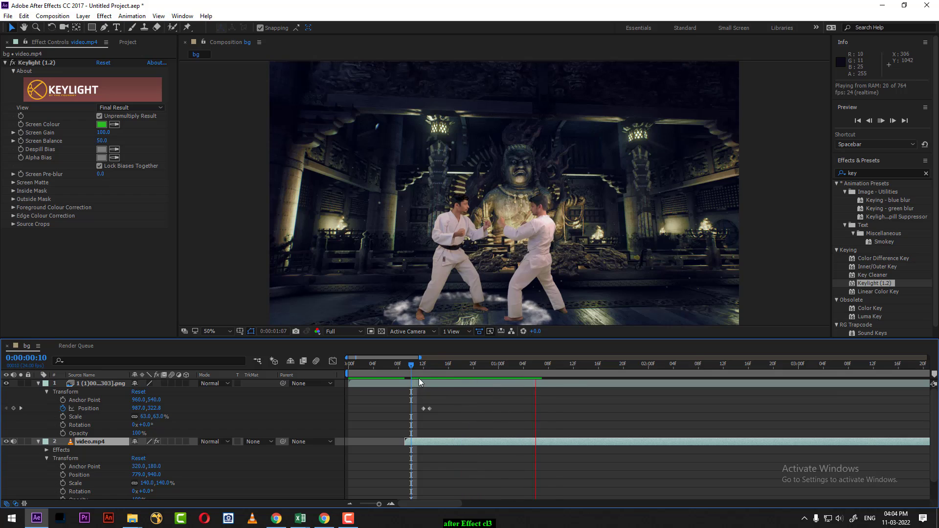
key("space")
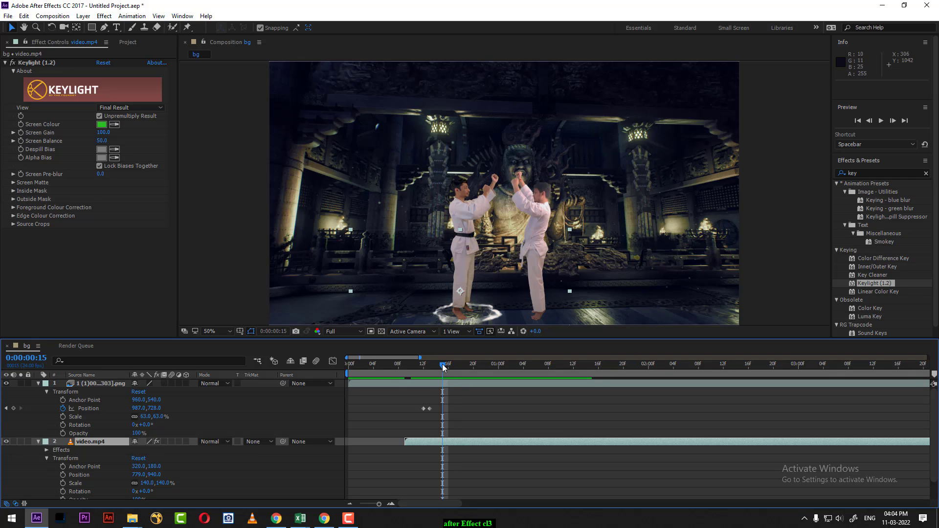
left_click(399, 364)
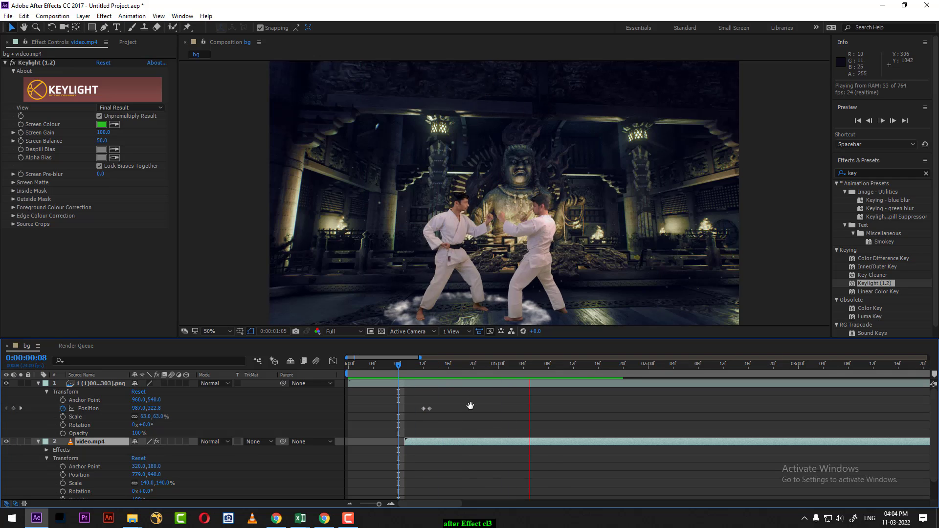
key("space")
left_click(446, 367)
left_click(451, 367)
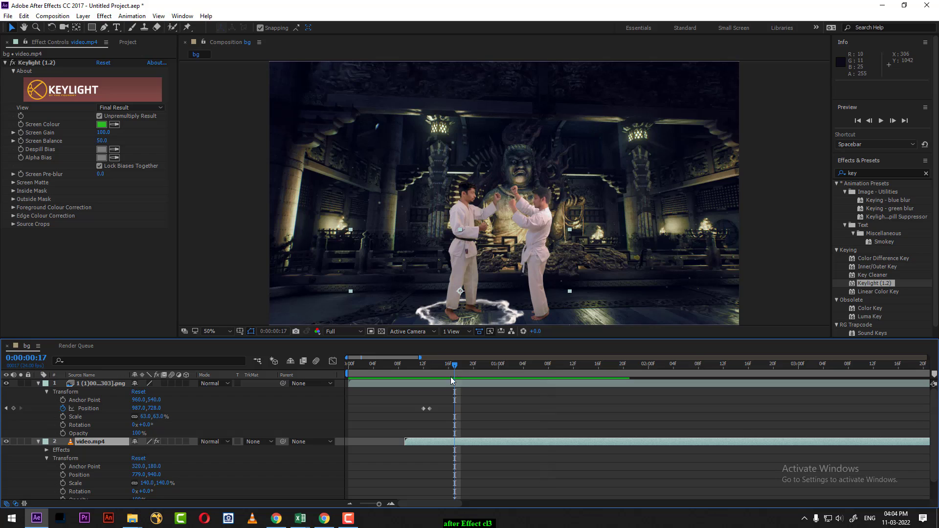
left_click(96, 441)
key("ctrl+c")
key("ctrl+v")
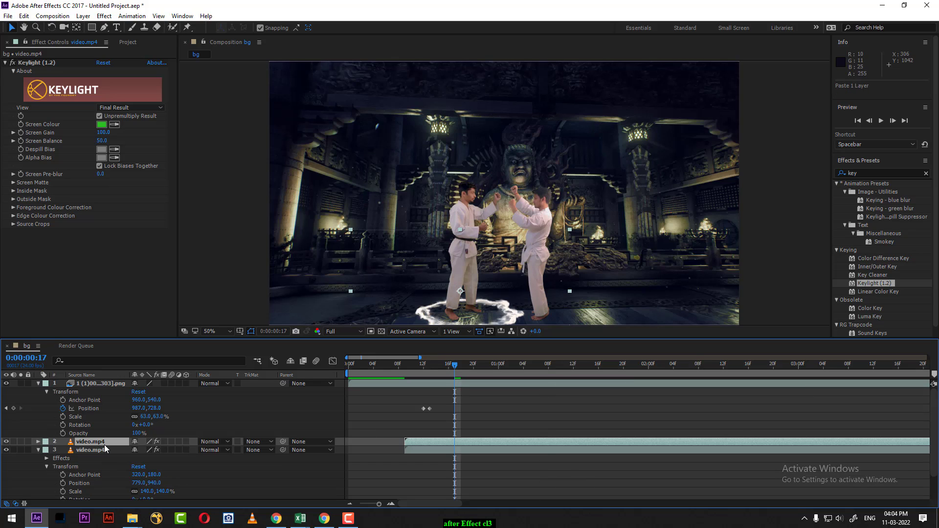
key("t")
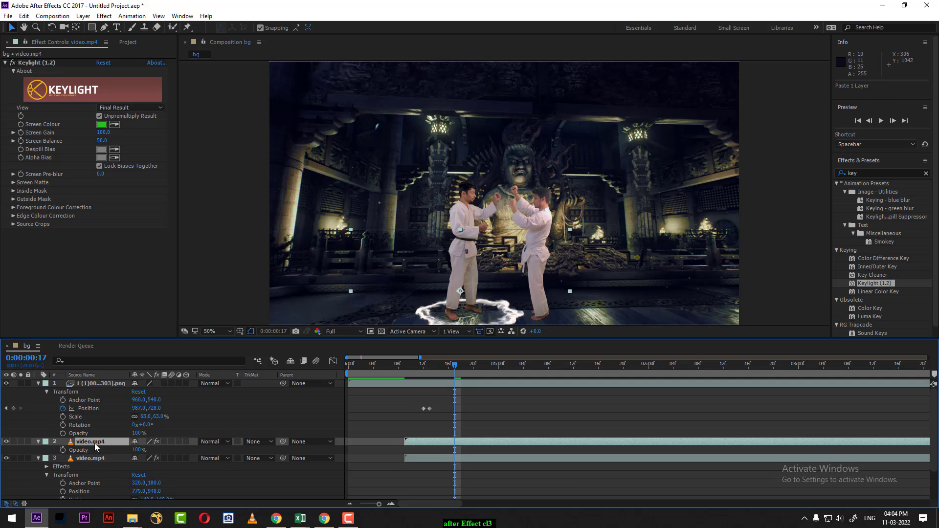
left_click(95, 443)
key("t")
left_click(39, 441)
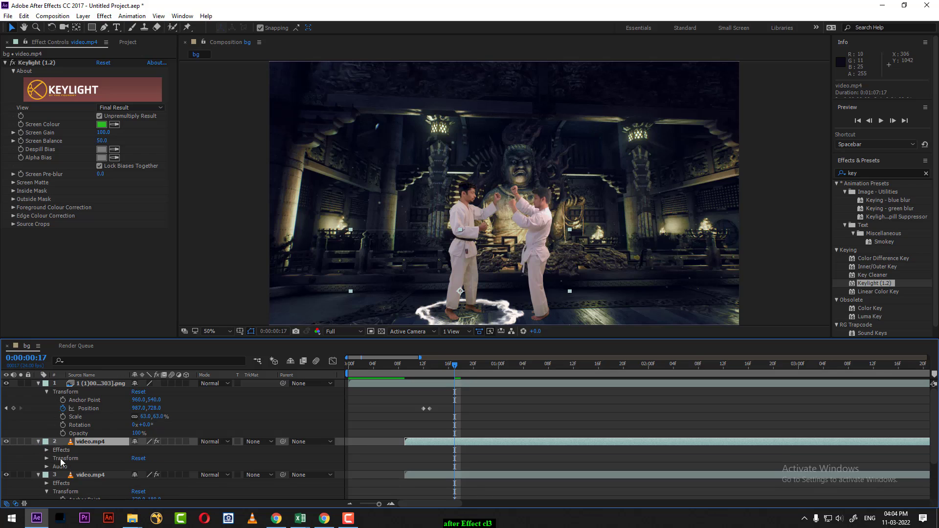
left_click(47, 459)
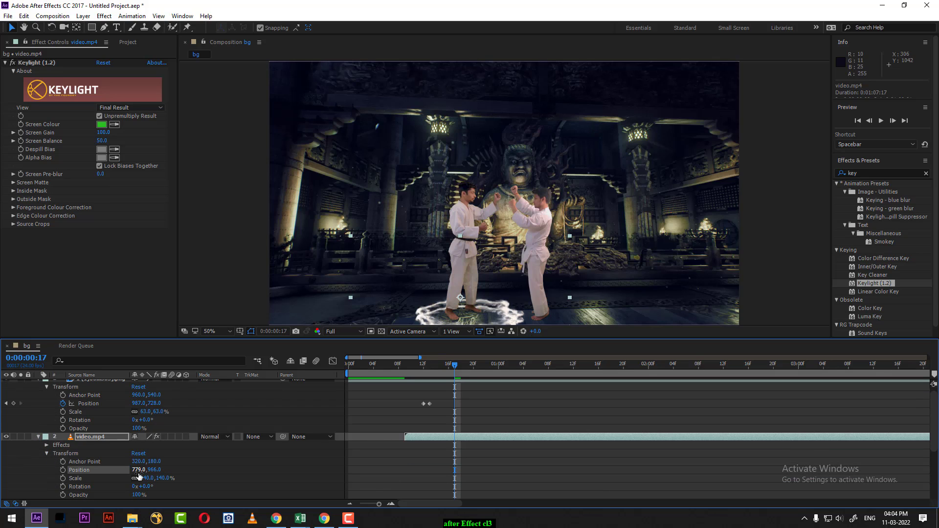
left_click_drag(139, 471, 279, 466)
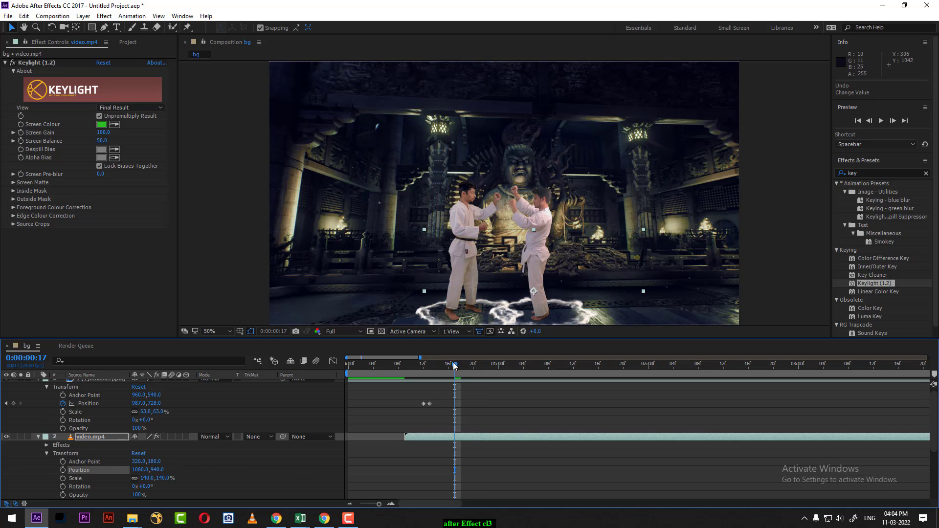
mouse_move(442, 365)
left_mouse_down()
mouse_move(489, 370)
mouse_move(415, 374)
left_mouse_up()
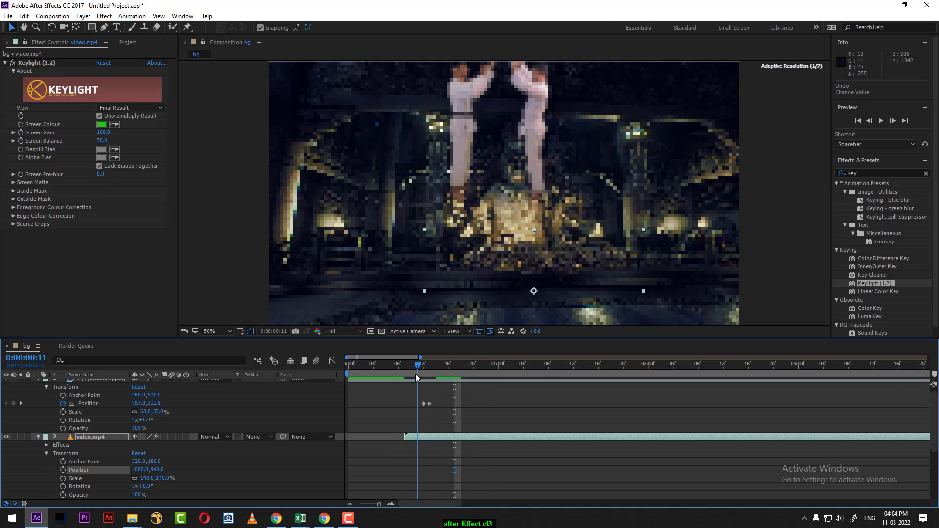
key("space")
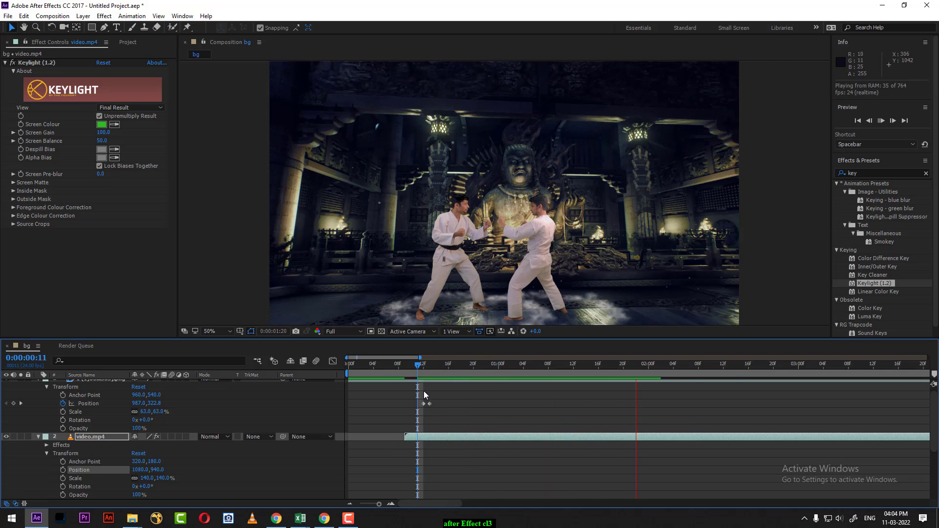
key("space")
left_click_drag(458, 366, 609, 368)
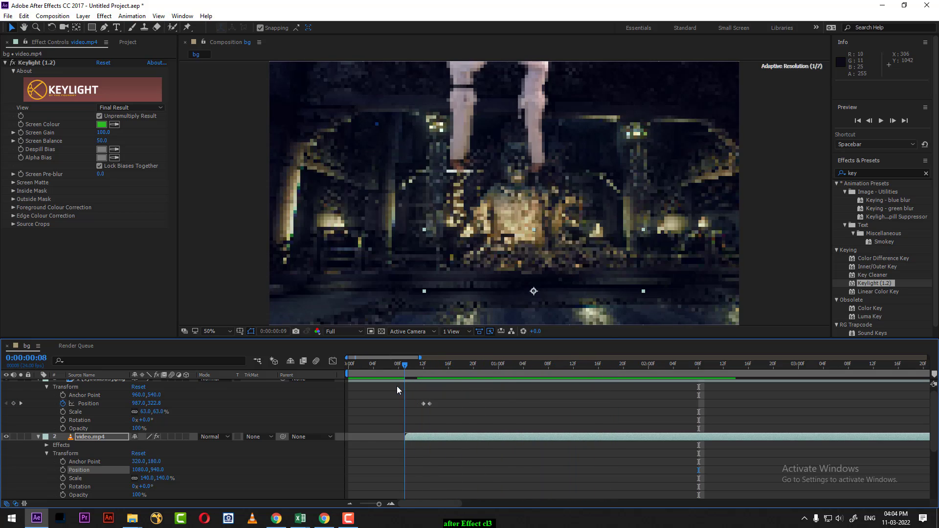
left_click_drag(608, 368, 350, 386)
key("space")
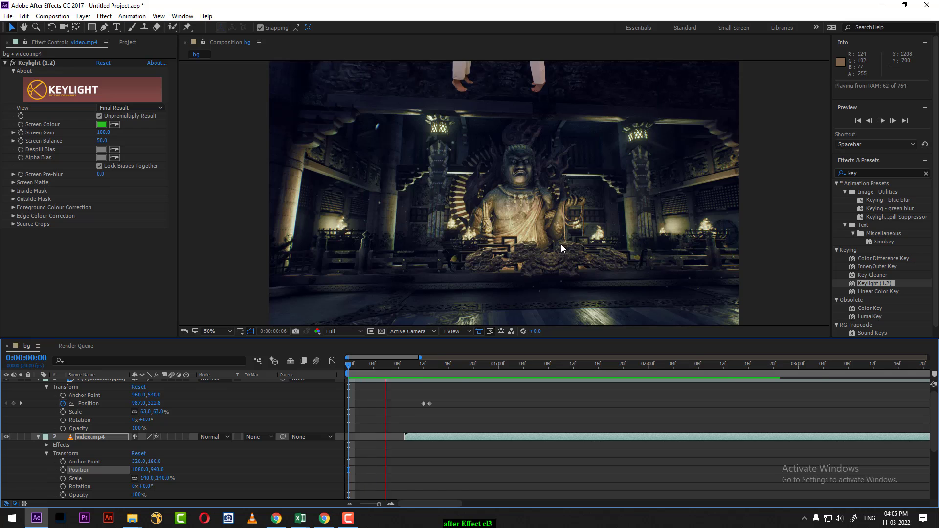
key("space")
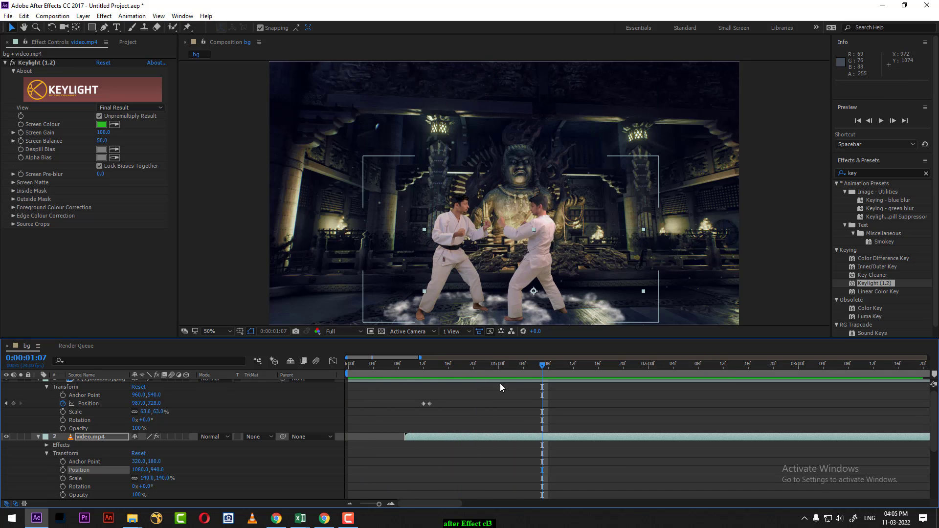
left_click(492, 365)
left_click_drag(487, 375, 359, 375)
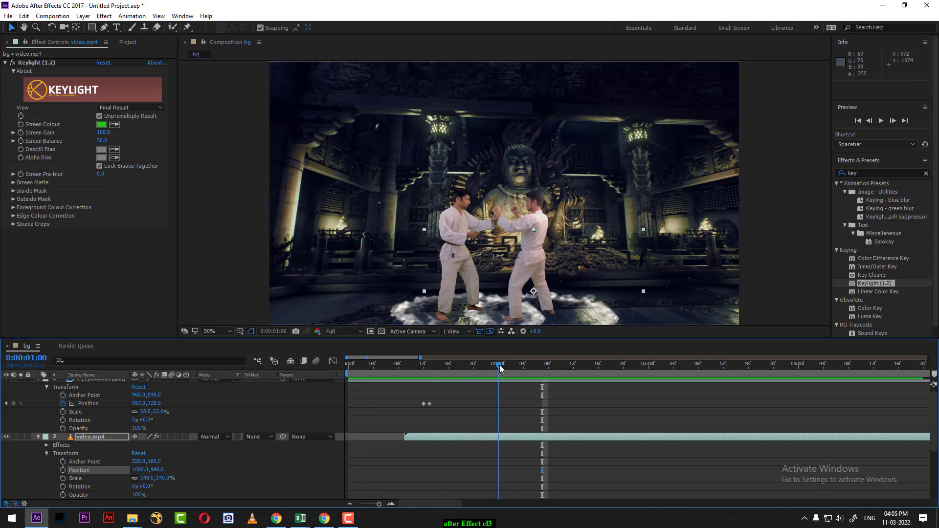
key("space")
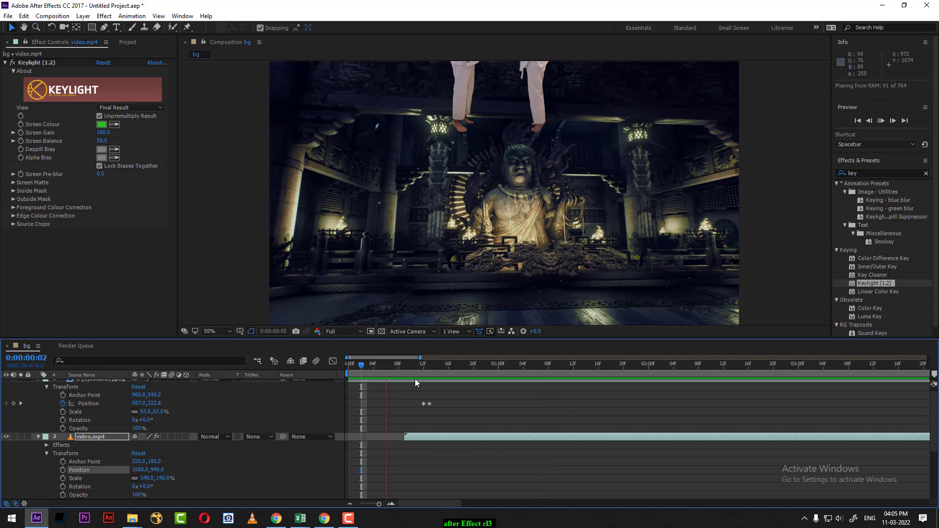
key("space")
left_click_drag(416, 368, 592, 351)
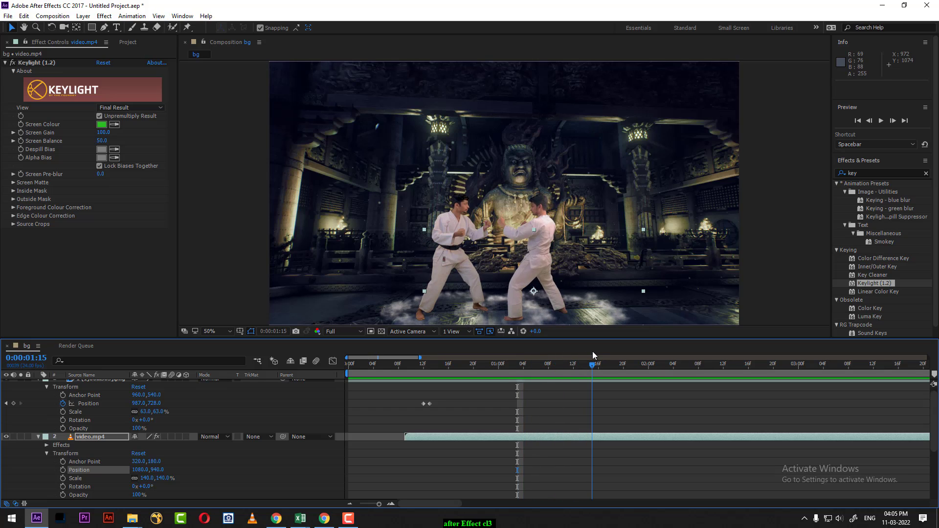
Duplicate the smoke layer and key the copy's Opacity from 100% at 0:00:01:15 to 0% at 0:00:01:21.
left_click(98, 437)
key("ctrl+d")
key("t")
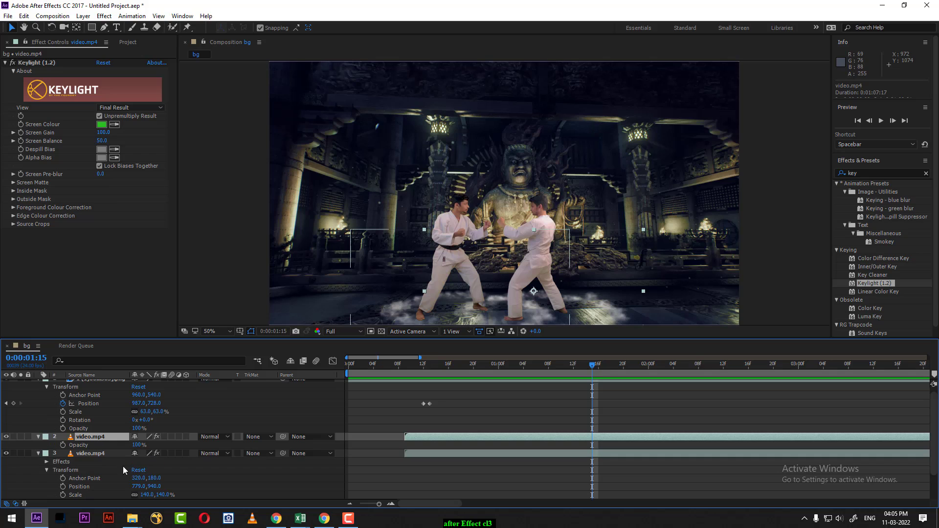
left_click(62, 445)
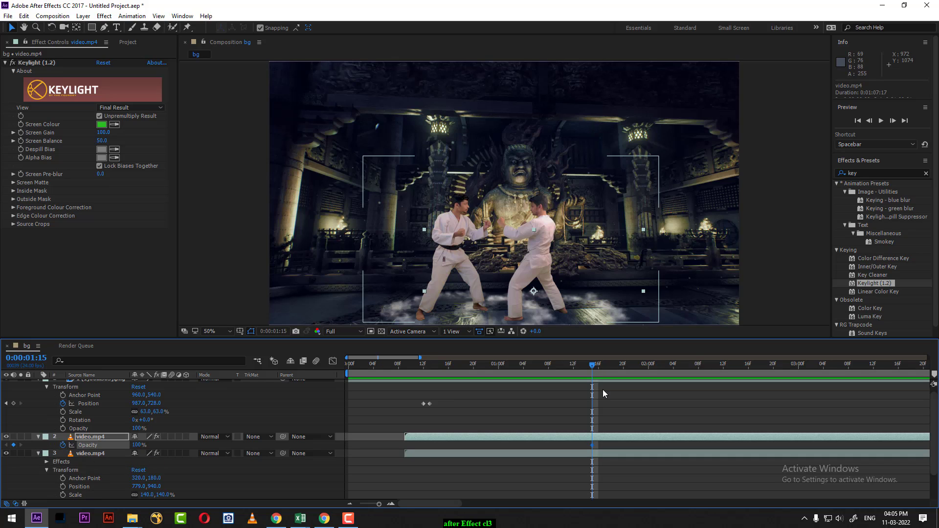
left_click(598, 365)
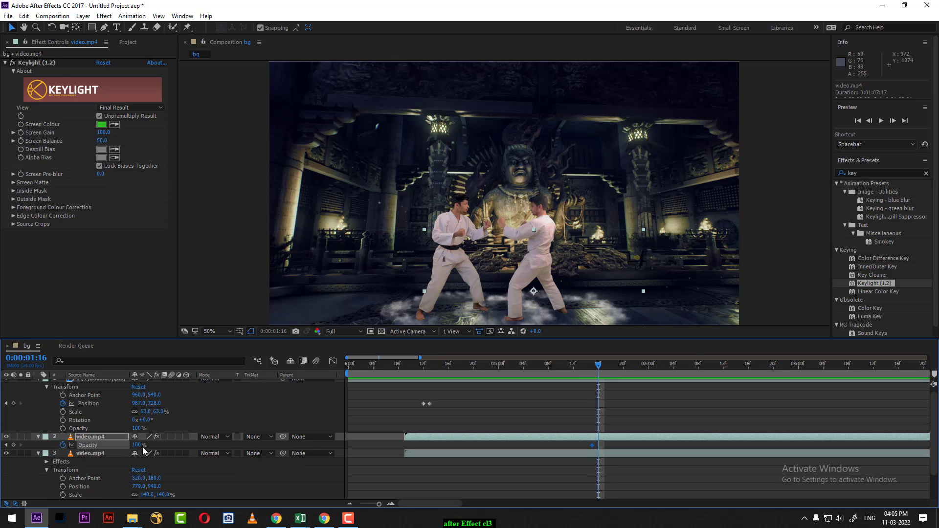
left_click_drag(600, 367, 629, 364)
mouse_move(139, 447)
left_mouse_down()
mouse_move(228, 439)
mouse_move(121, 446)
left_mouse_up()
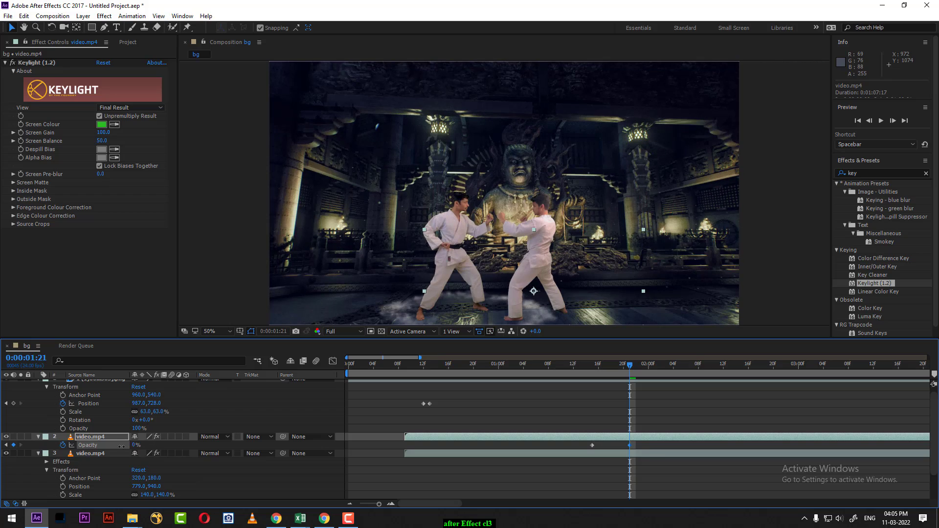
Give the original smoke layer 3 the same 100%-to-0% Opacity fade, then preview it.
left_click(89, 454)
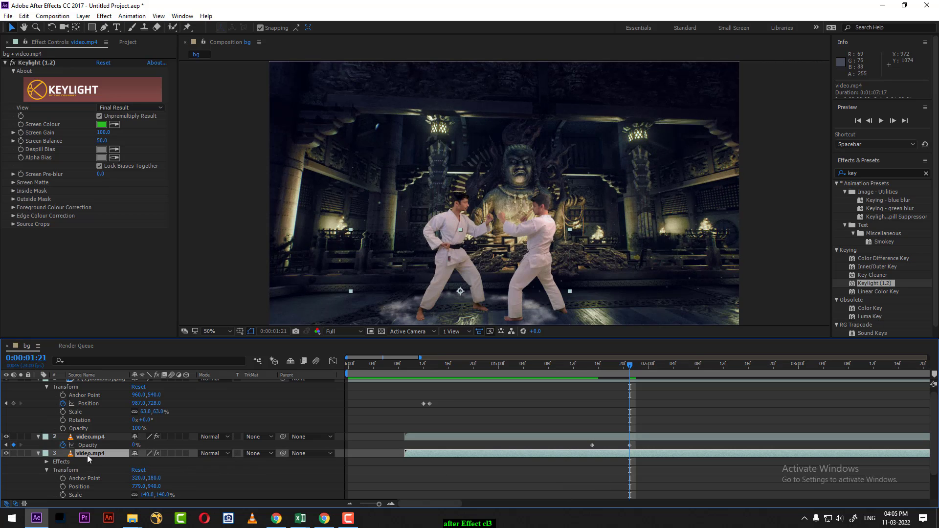
key("t")
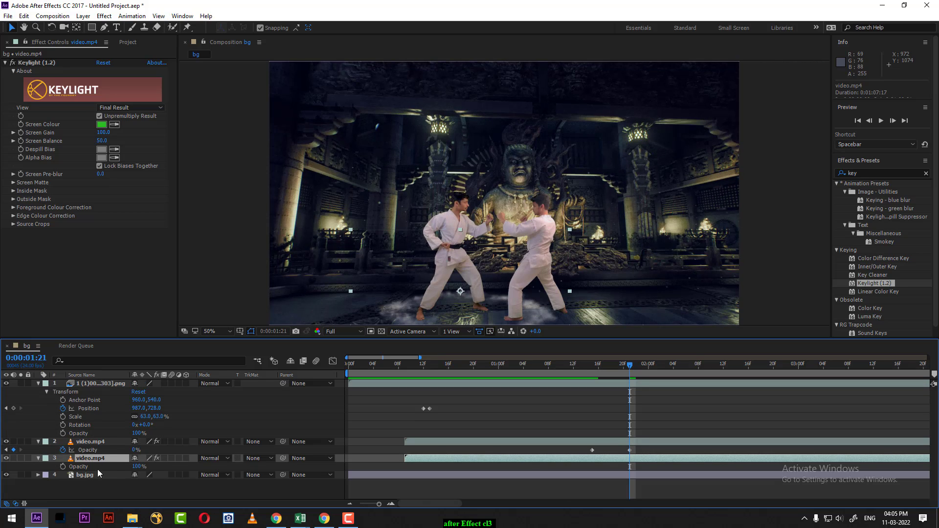
left_click_drag(608, 363, 591, 363)
left_click(63, 466)
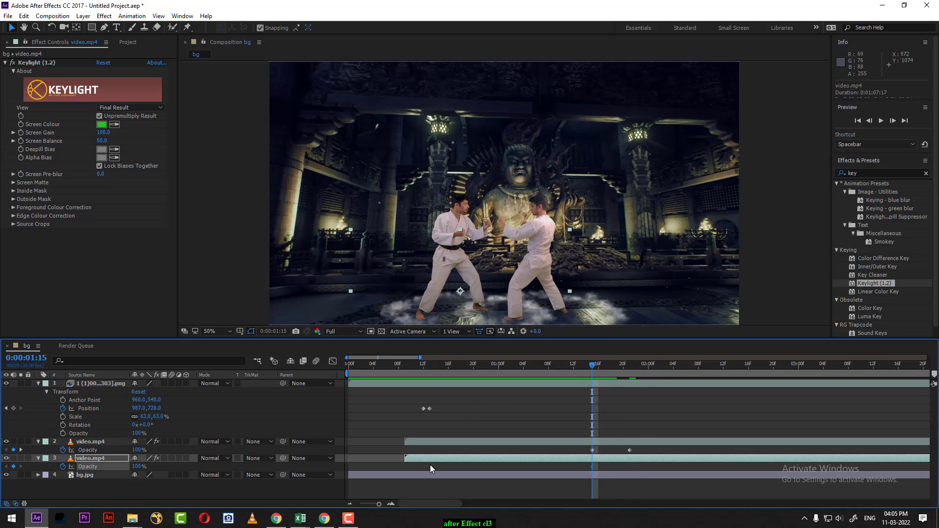
left_click(630, 364)
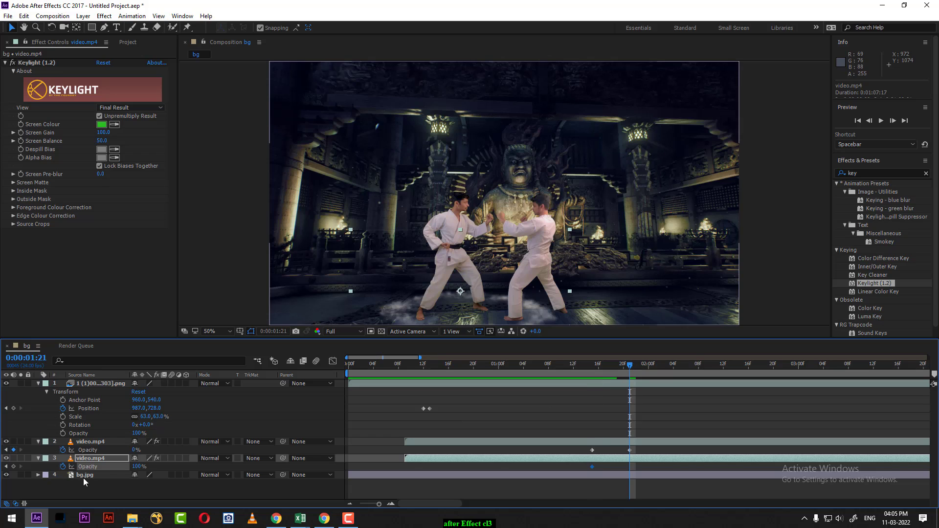
left_click_drag(137, 470, 107, 470)
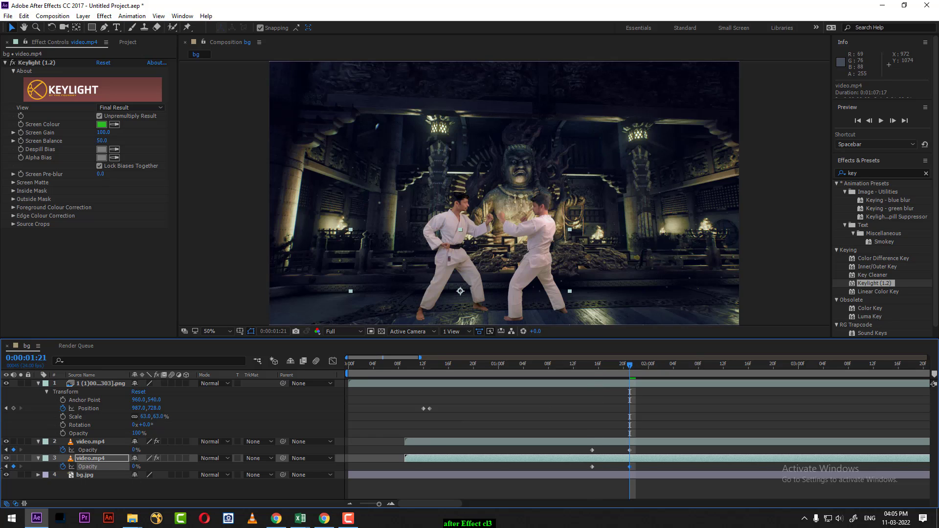
key("space")
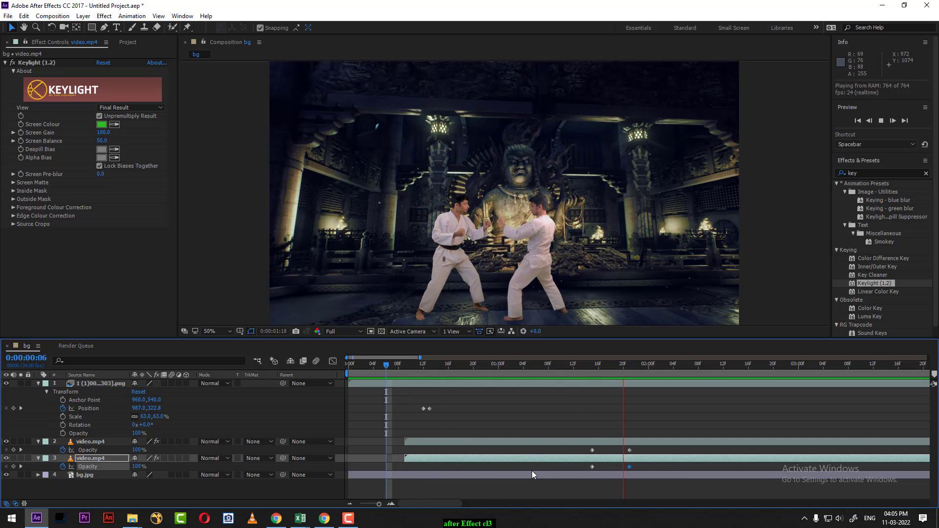
key("space")
left_click_drag(428, 364, 442, 365)
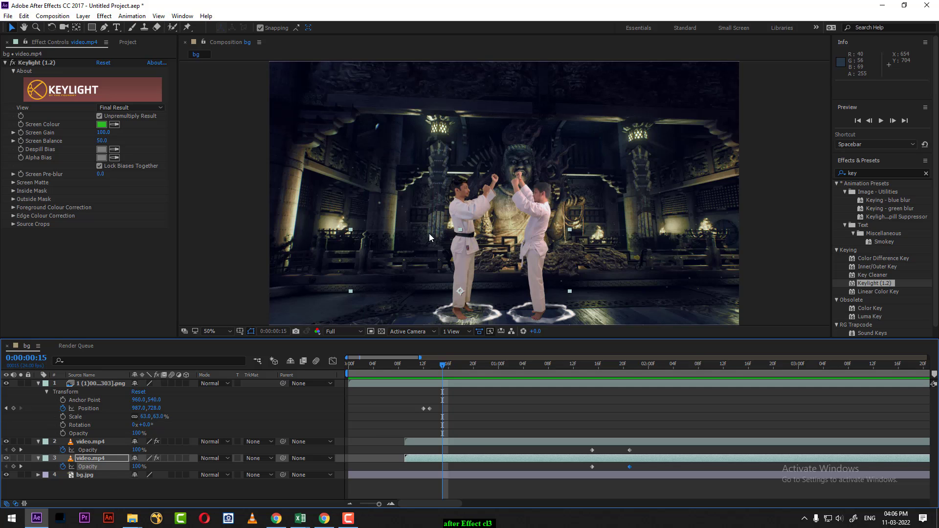
key("grave")
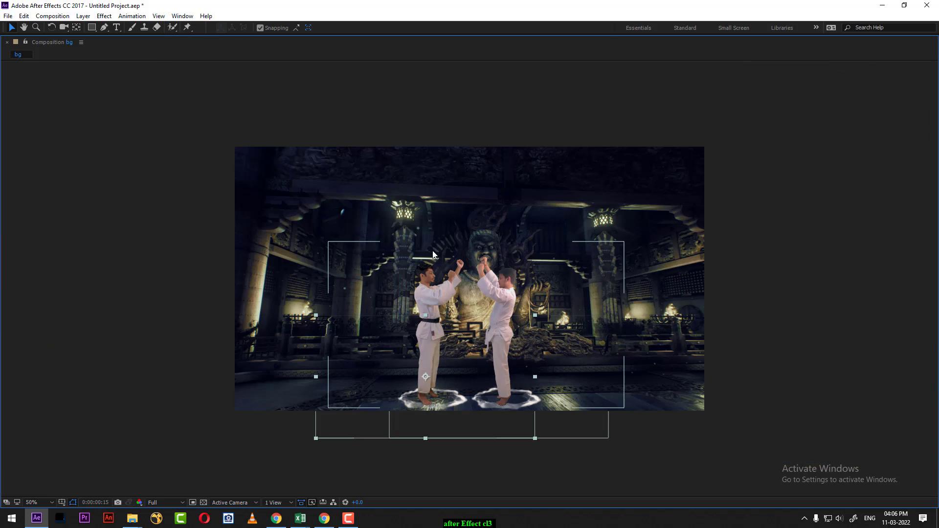
scroll(488, 303, "up", 2)
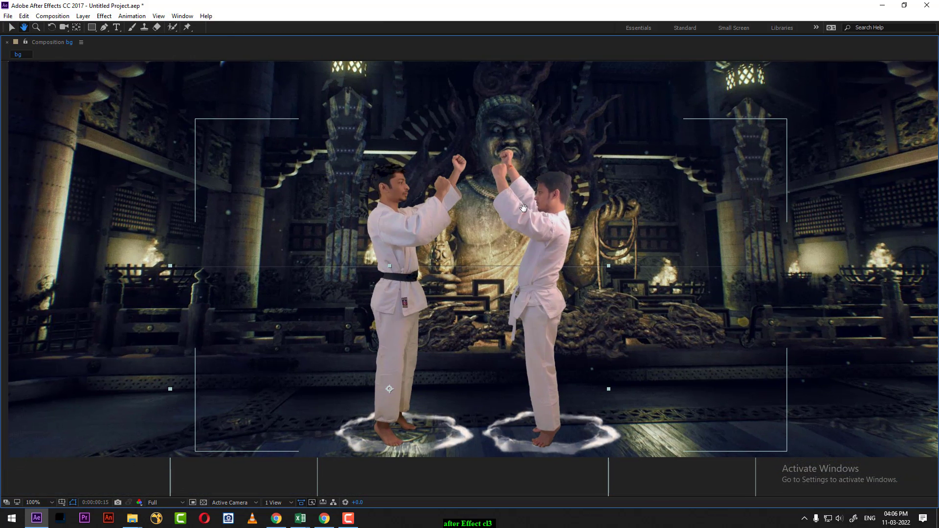
key("space")
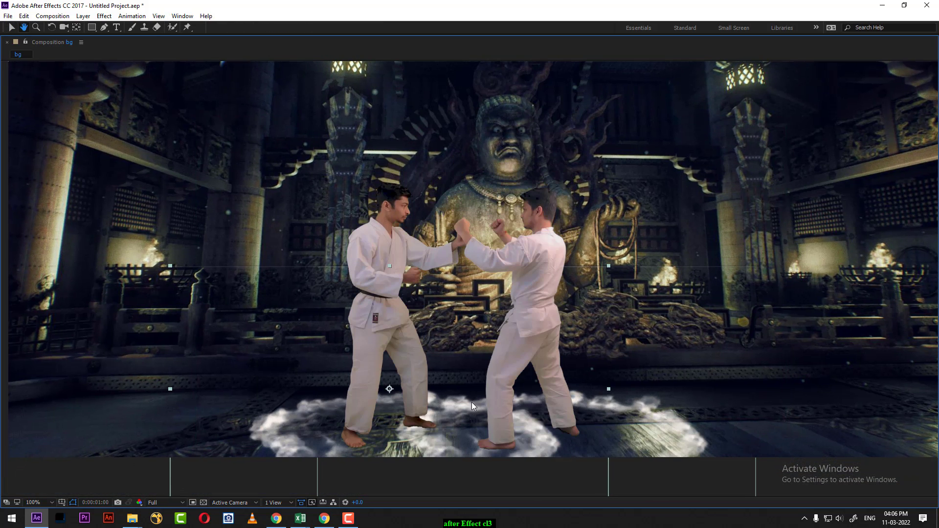
key("grave")
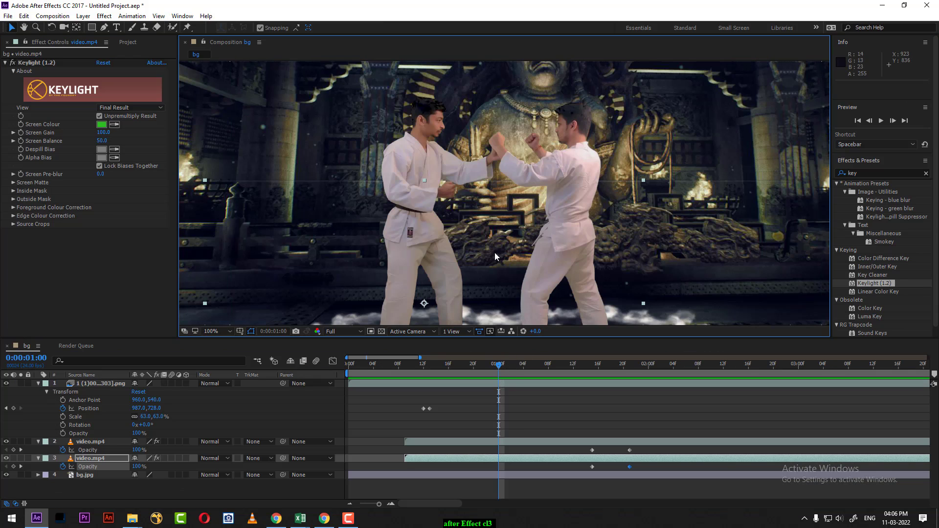
scroll(513, 247, "down", 2)
scroll(516, 195, "up", 2)
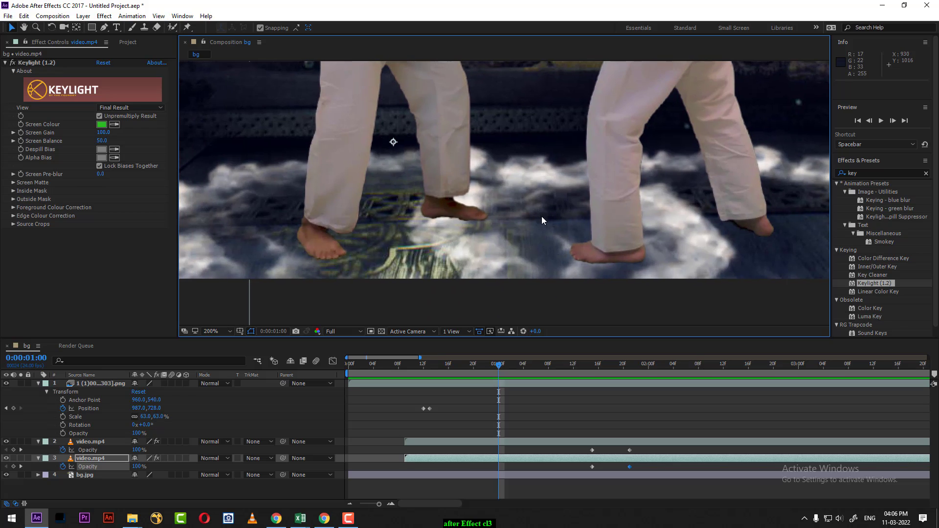
left_click(100, 442)
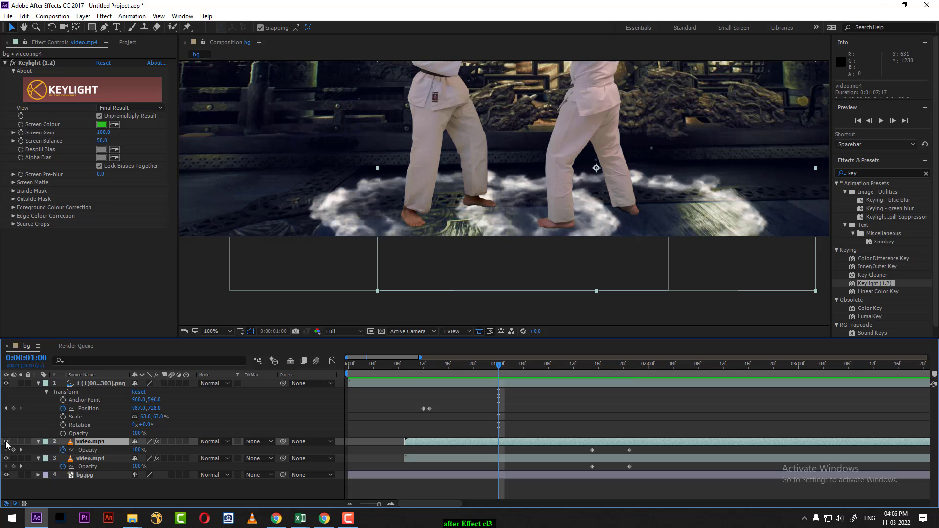
left_click(102, 460)
left_click(6, 458)
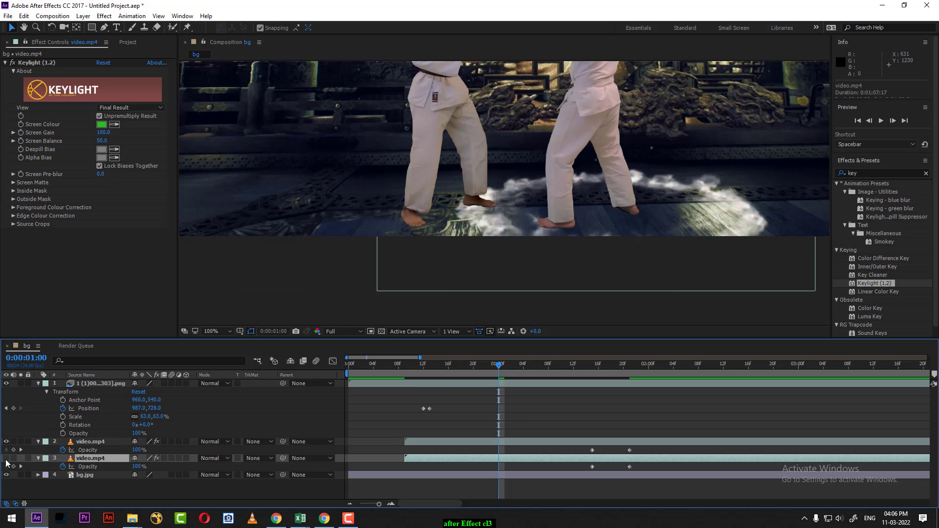
left_click(6, 458)
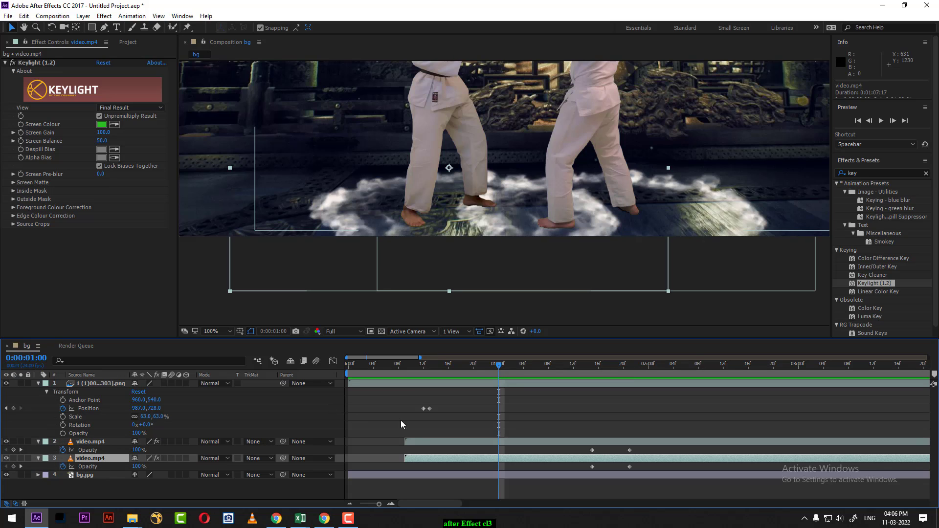
left_click(220, 460)
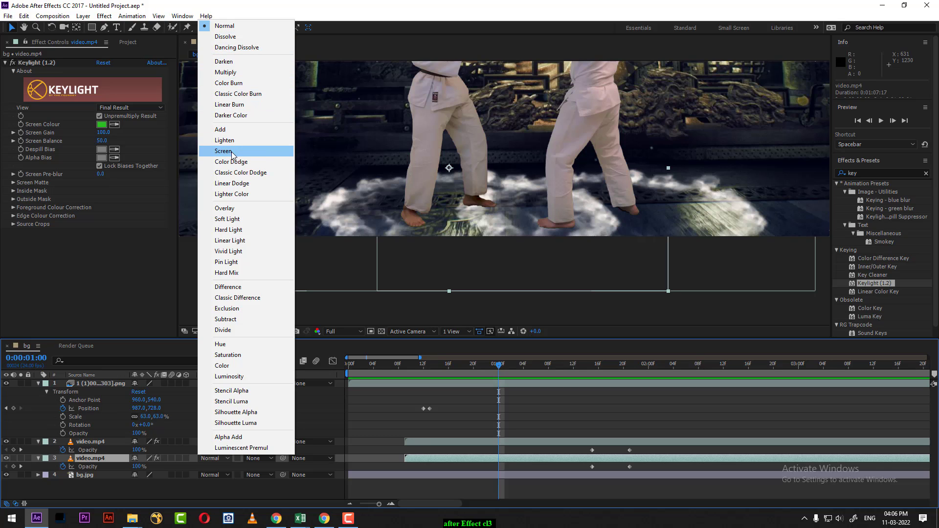
left_click(247, 371)
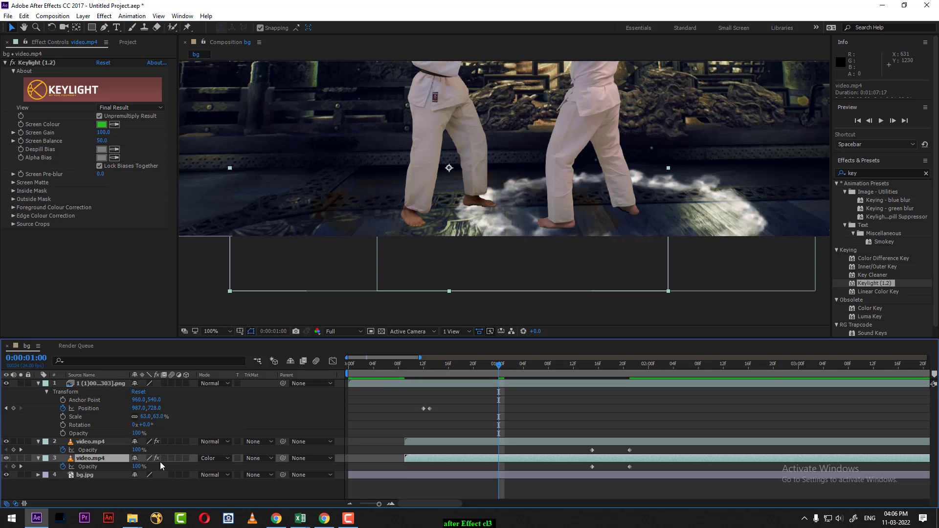
left_click(209, 458)
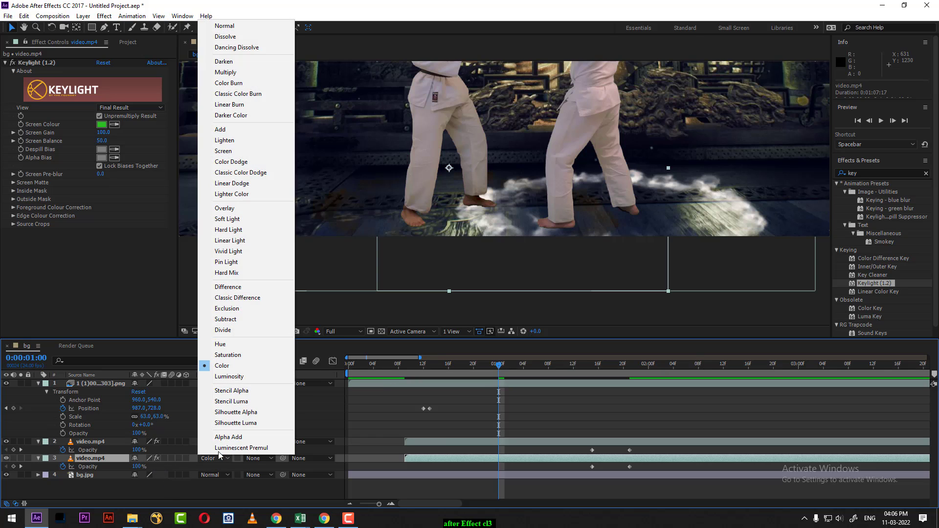
left_click(240, 208)
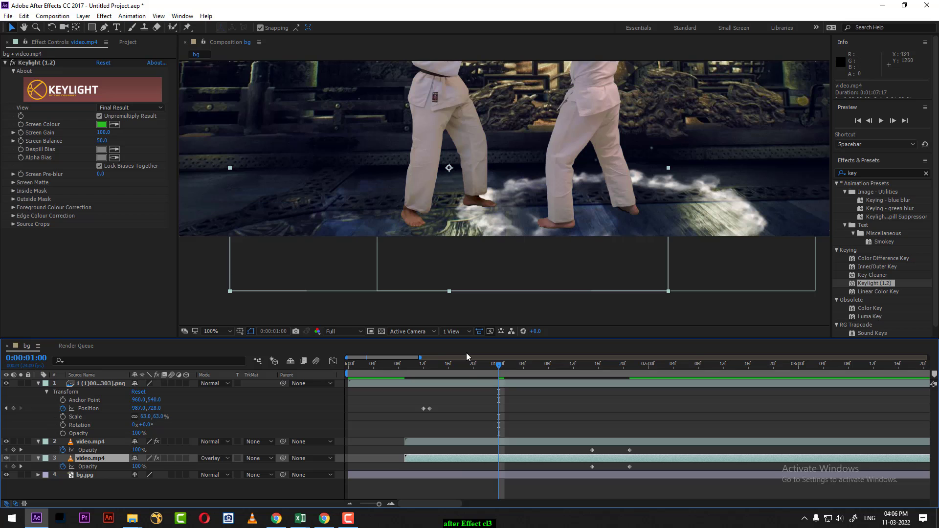
mouse_move(478, 369)
left_mouse_down()
mouse_move(424, 378)
mouse_move(462, 378)
mouse_move(453, 379)
left_mouse_up()
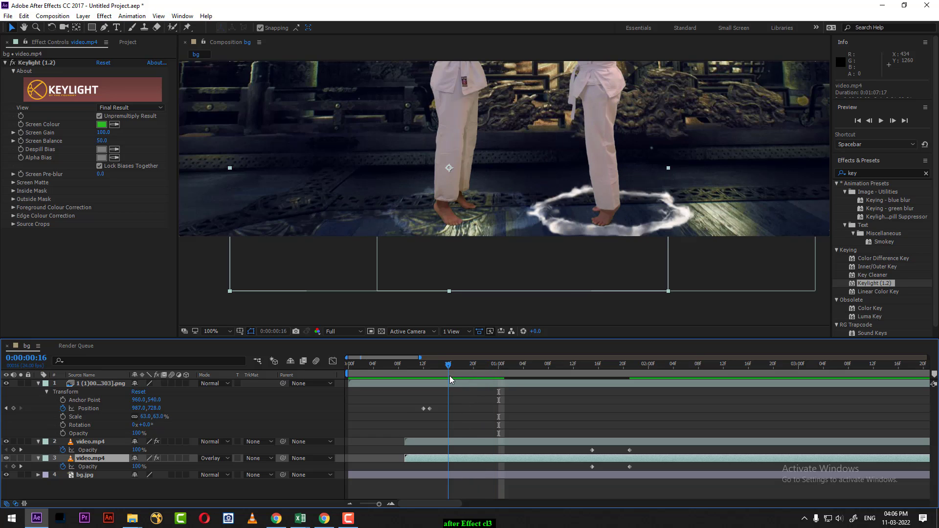
left_click(213, 459)
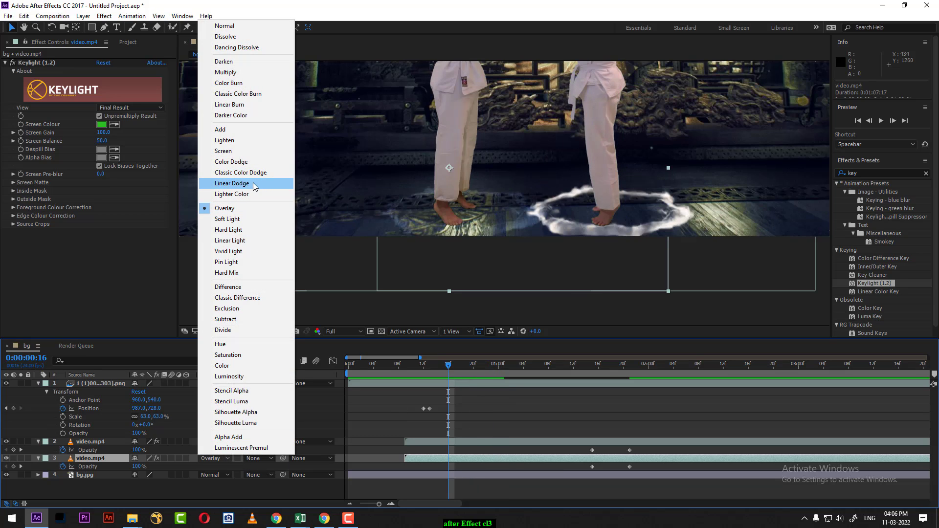
left_click(221, 129)
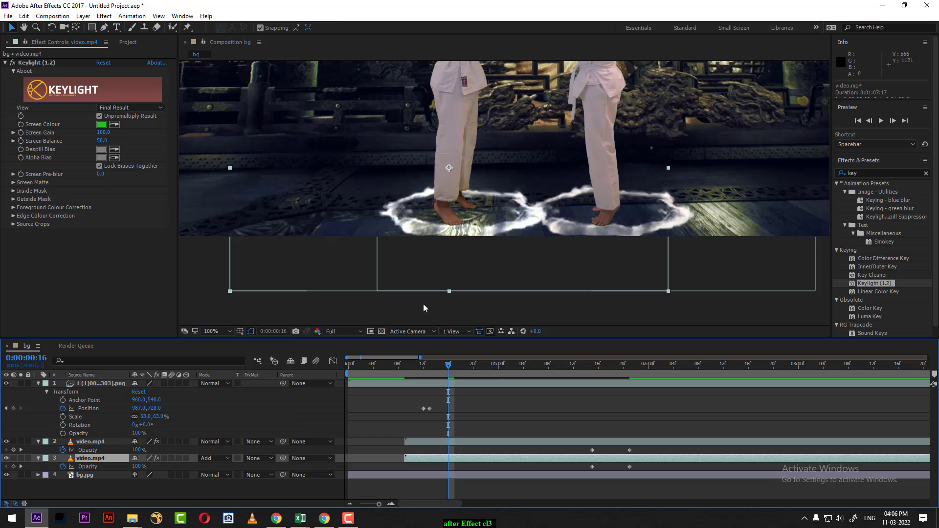
left_click_drag(450, 370, 461, 370)
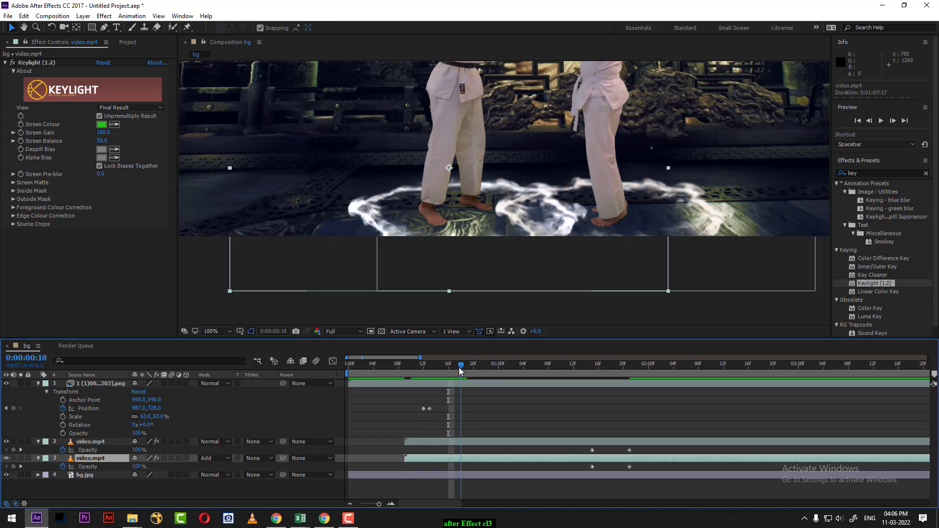
left_click(223, 456)
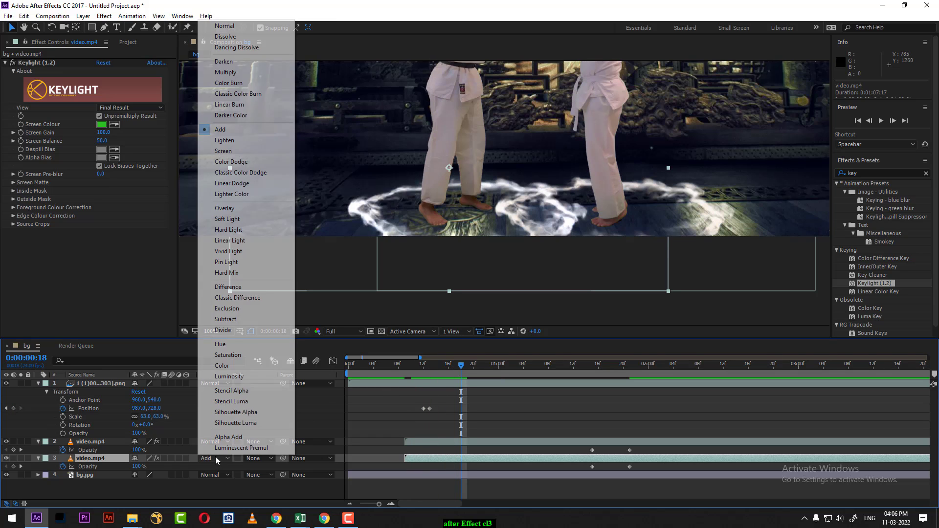
left_click(230, 74)
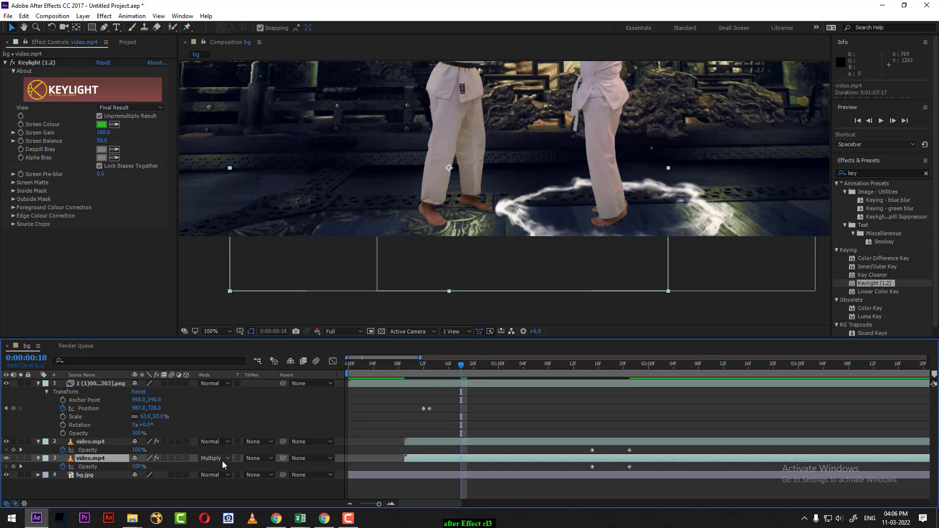
left_click(215, 458)
left_click(237, 25)
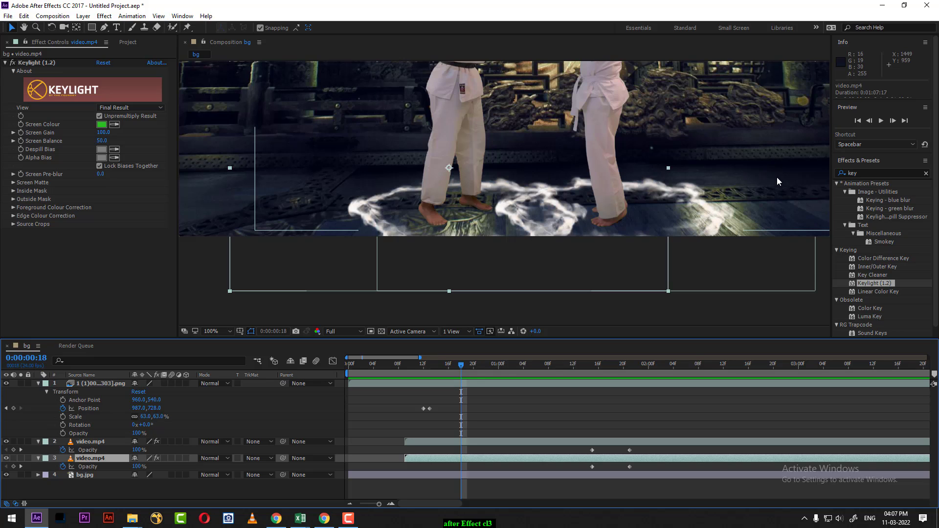
Apply the Hue/Saturation effect to the lower smoke layer.
left_click(103, 17)
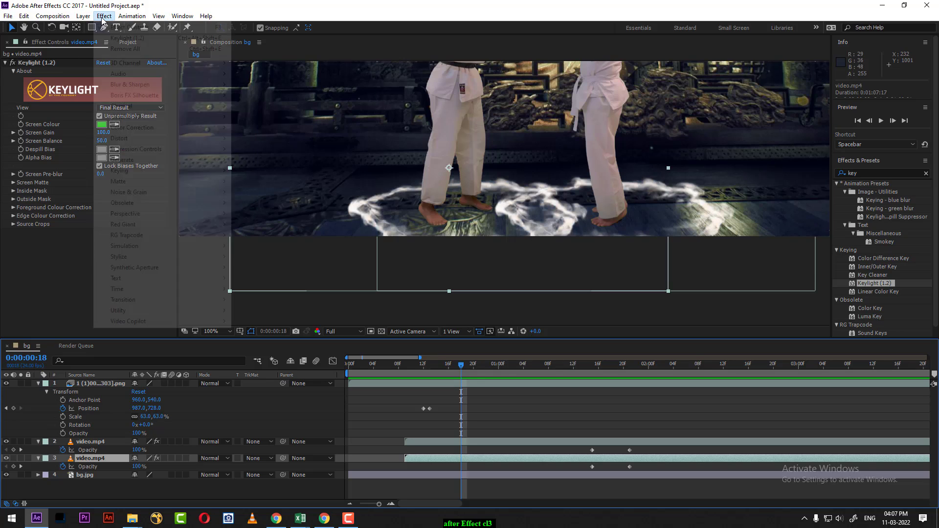
mouse_move(192, 170)
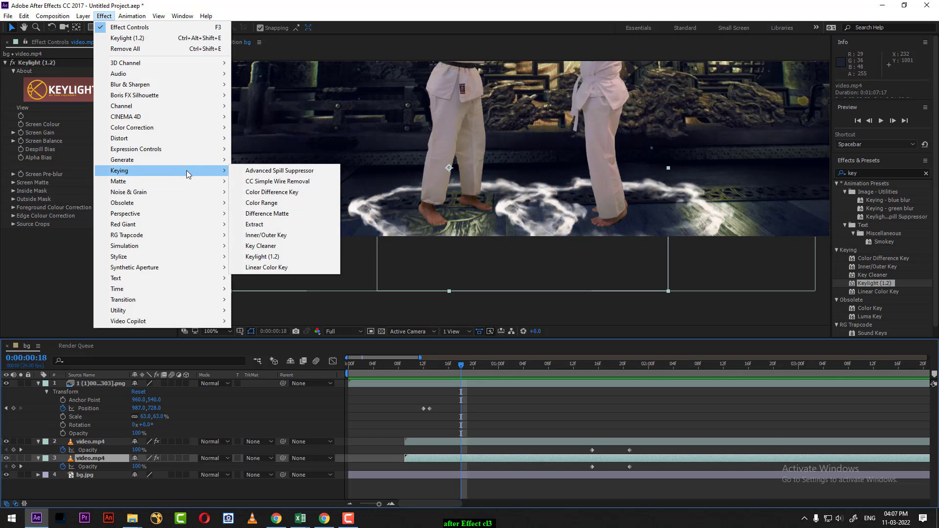
mouse_move(196, 128)
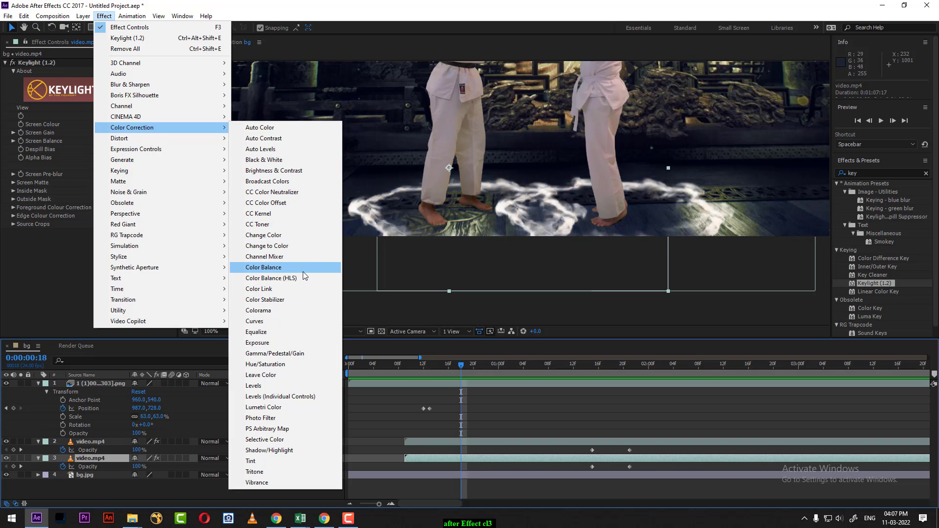
left_click(309, 363)
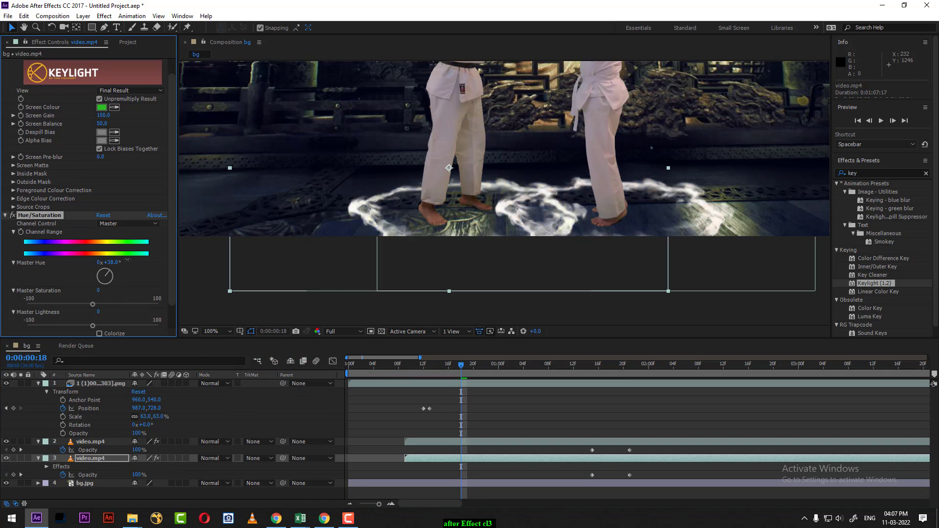
Try different Master Hue values for the smoke, settling around -3°.
mouse_move(112, 264)
left_mouse_down()
mouse_move(79, 268)
mouse_move(187, 262)
left_mouse_up()
left_click_drag(70, 273, 115, 286)
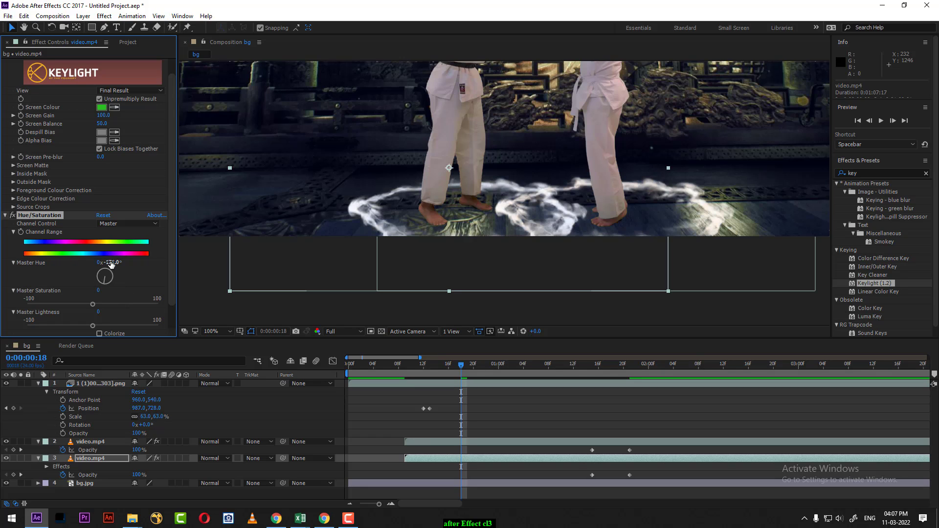
left_click_drag(110, 264, 48, 260)
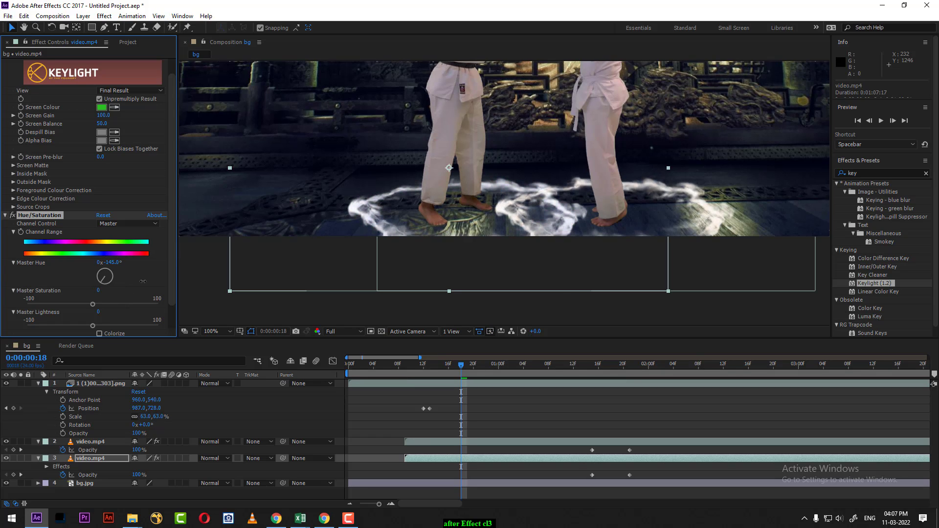
mouse_move(105, 262)
left_mouse_down()
mouse_move(136, 277)
mouse_move(36, 278)
left_mouse_up()
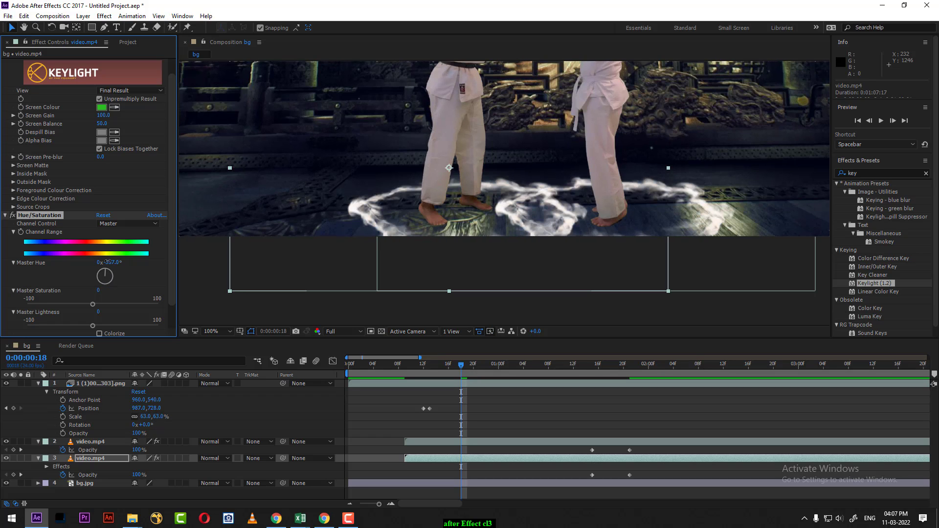
left_click_drag(111, 264, 99, 265)
scroll(114, 316, "down", 2)
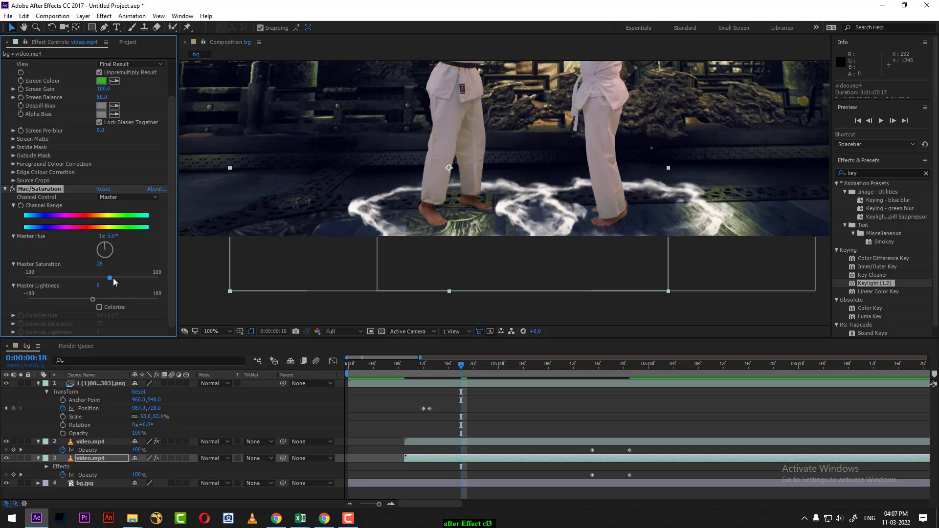
Set the smoke's Master Saturation to -53.
left_click_drag(112, 278, 82, 278)
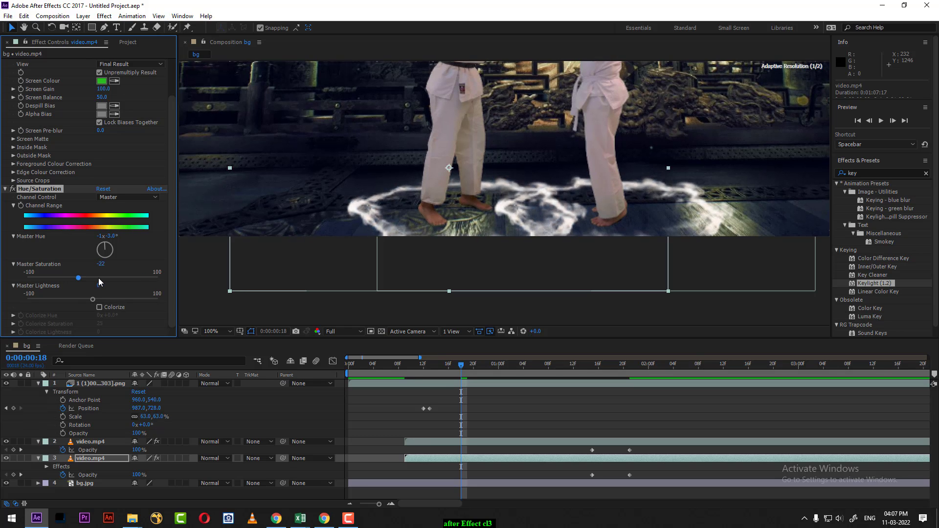
mouse_move(101, 265)
left_mouse_down()
mouse_move(142, 257)
mouse_move(2, 276)
left_mouse_up()
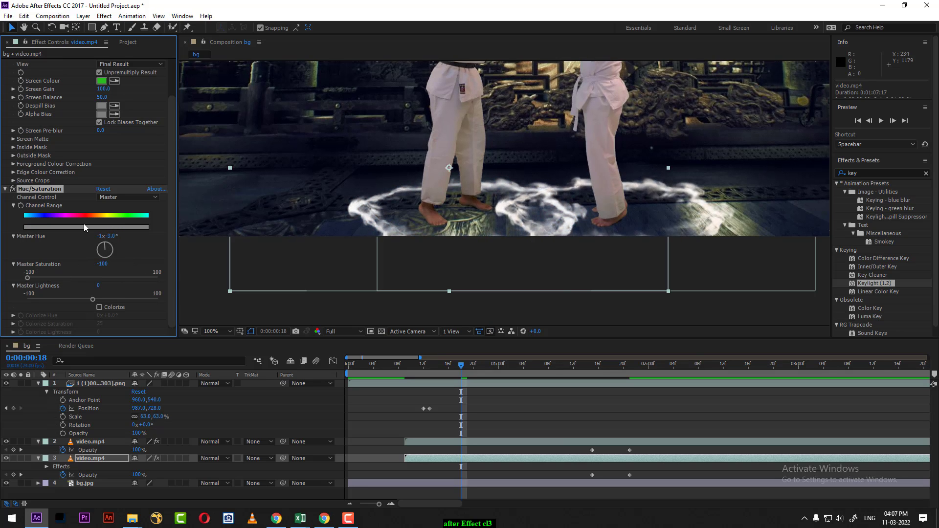
left_click(13, 237)
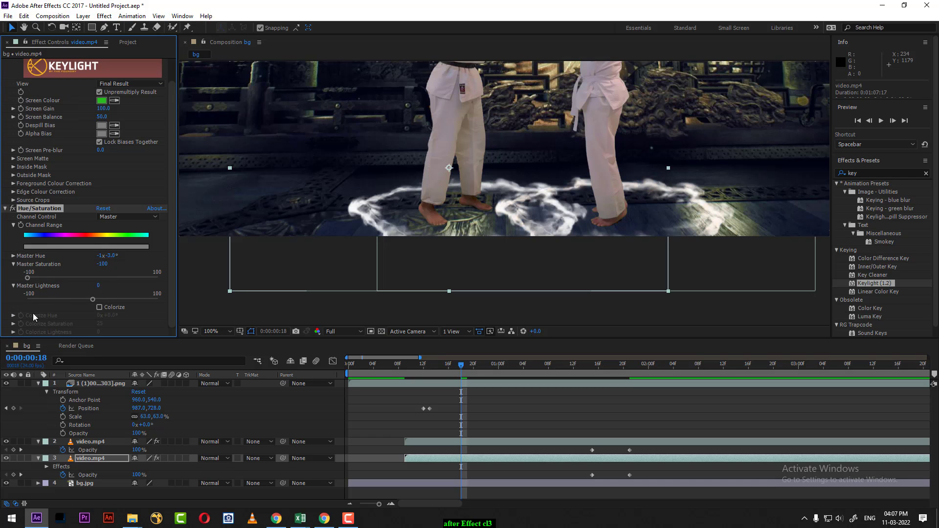
left_click_drag(28, 277, 98, 277)
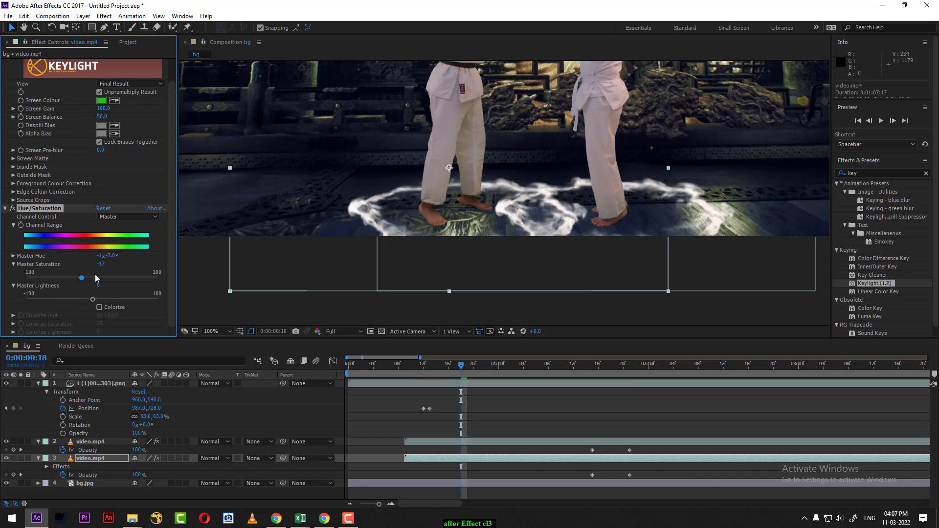
left_click(71, 277)
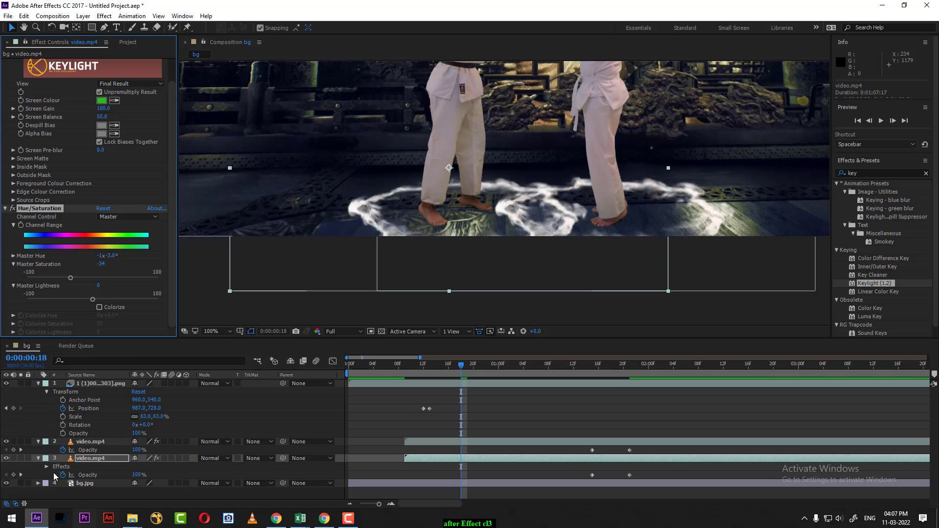
left_click(7, 442)
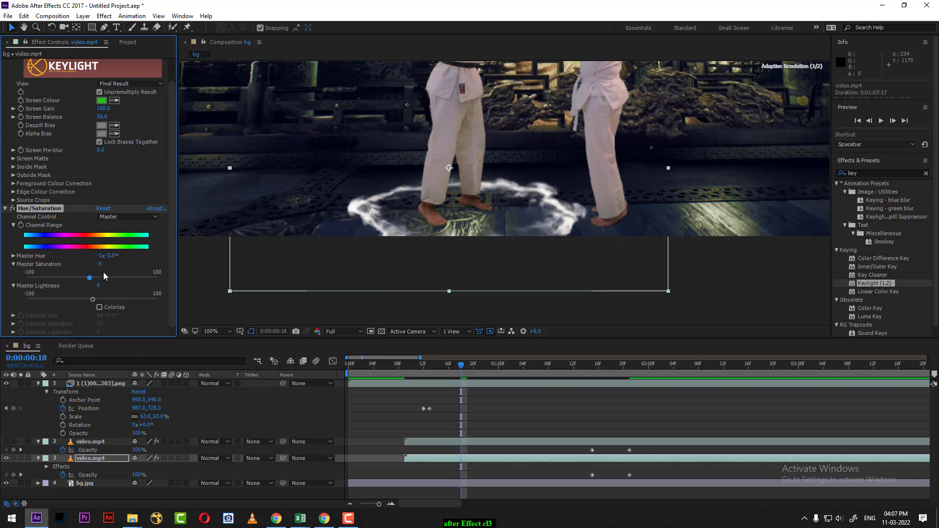
left_click_drag(73, 278, 57, 278)
Raise Master Lightness to 86, check frames 12 and 18, and nudge Master Hue again.
left_click_drag(112, 298, 148, 299)
mouse_move(108, 255)
left_mouse_down()
mouse_move(147, 254)
mouse_move(98, 254)
left_mouse_up()
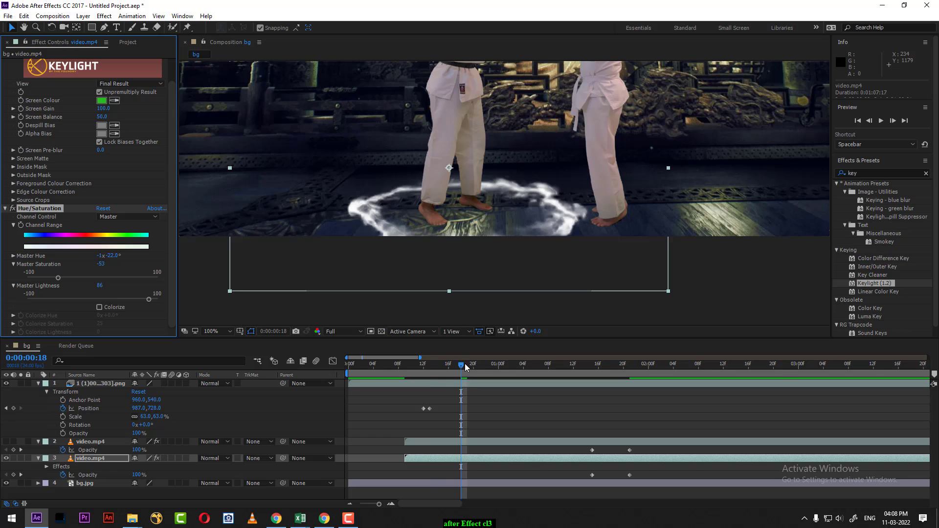
left_click_drag(462, 365, 424, 366)
key("Return")
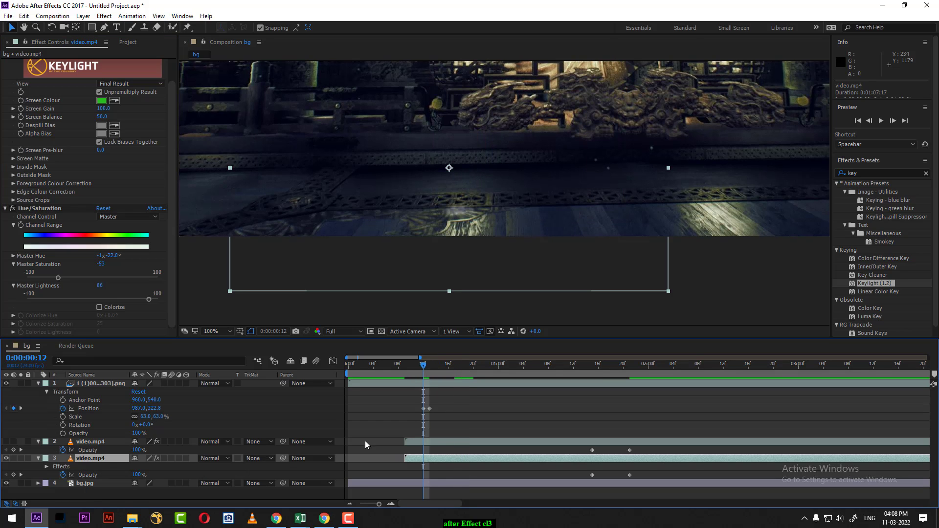
left_click_drag(440, 364, 461, 364)
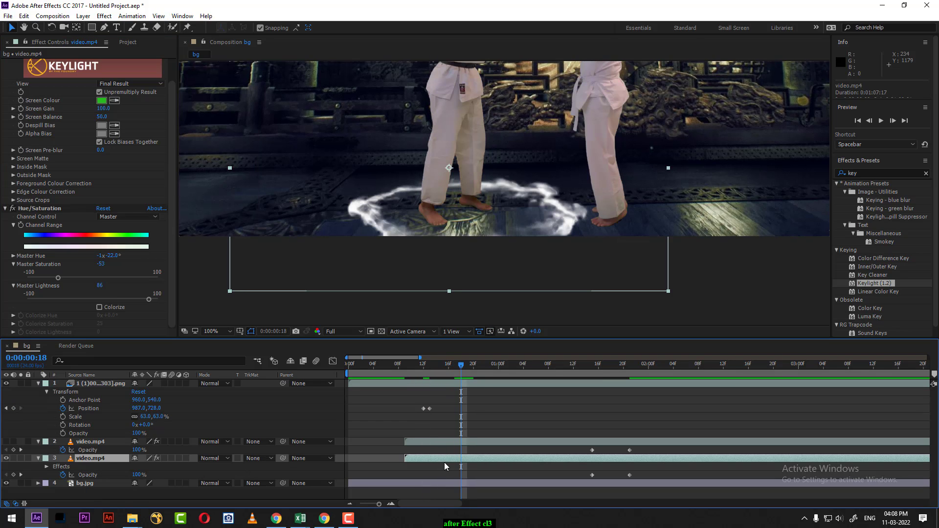
mouse_move(109, 255)
left_mouse_down()
mouse_move(150, 255)
mouse_move(96, 256)
left_mouse_up()
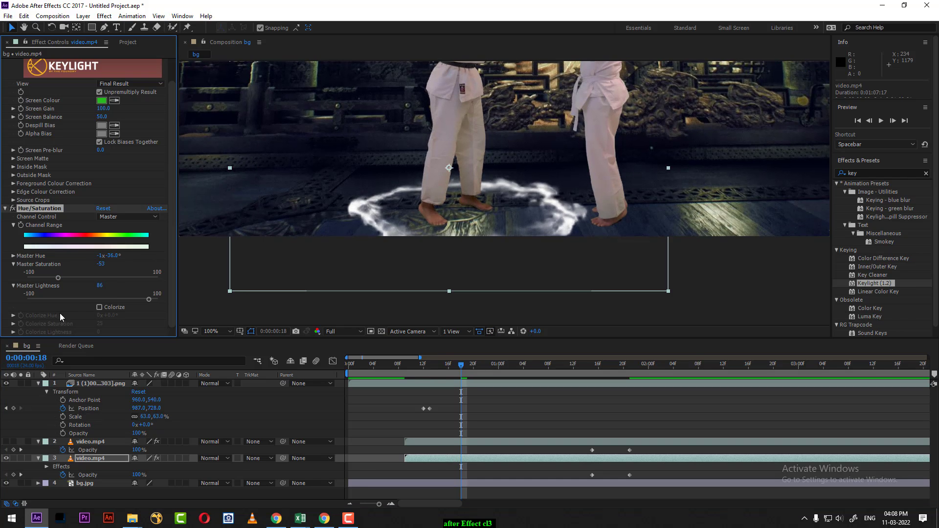
Set Channel Control to Blues and turn on Colorize, raising its hue.
left_click(126, 216)
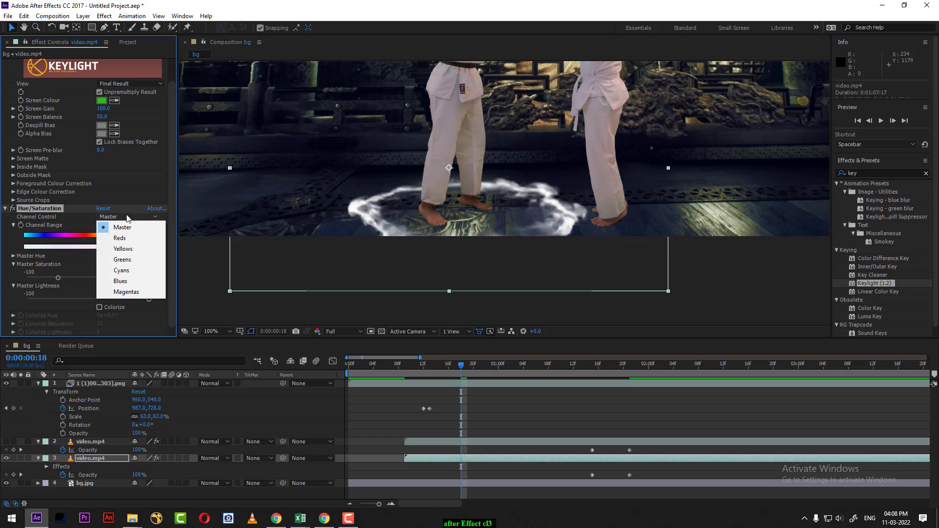
left_click(120, 280)
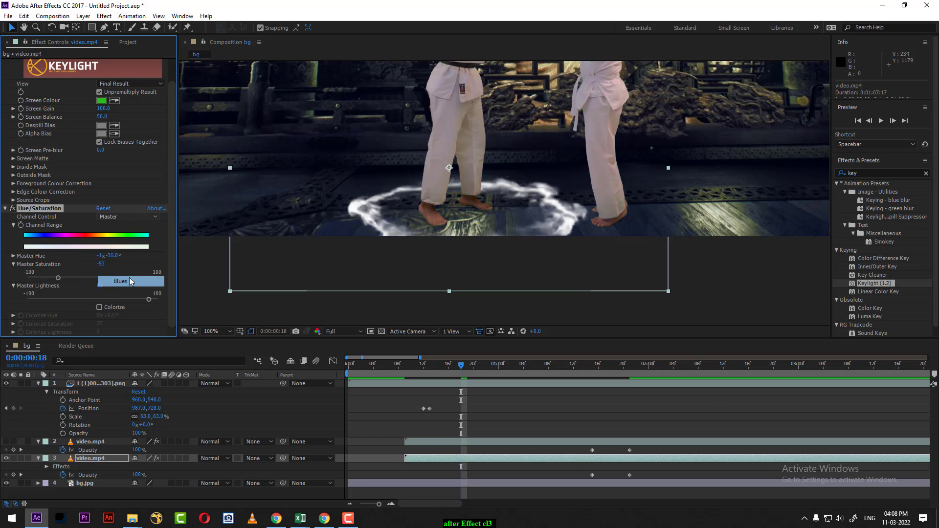
mouse_move(105, 255)
left_mouse_down()
mouse_move(112, 263)
mouse_move(98, 292)
mouse_move(123, 278)
left_mouse_up()
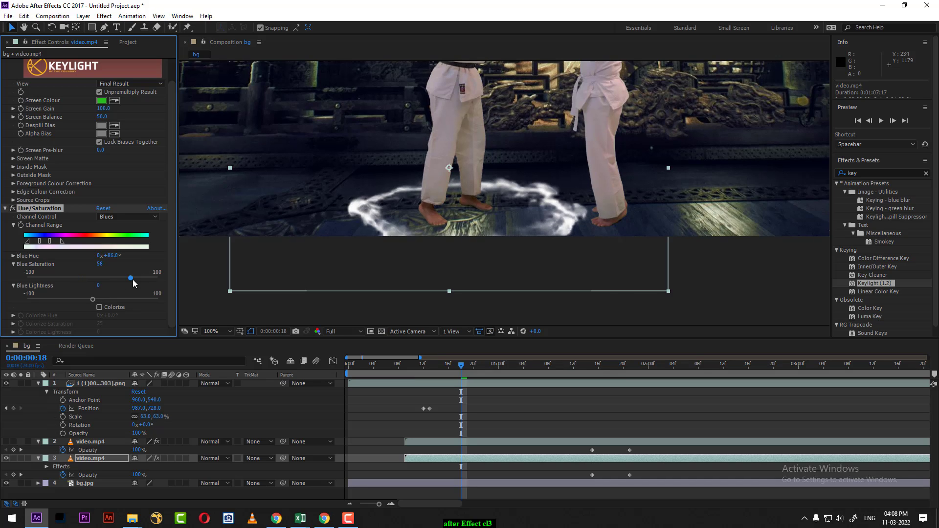
left_click(99, 307)
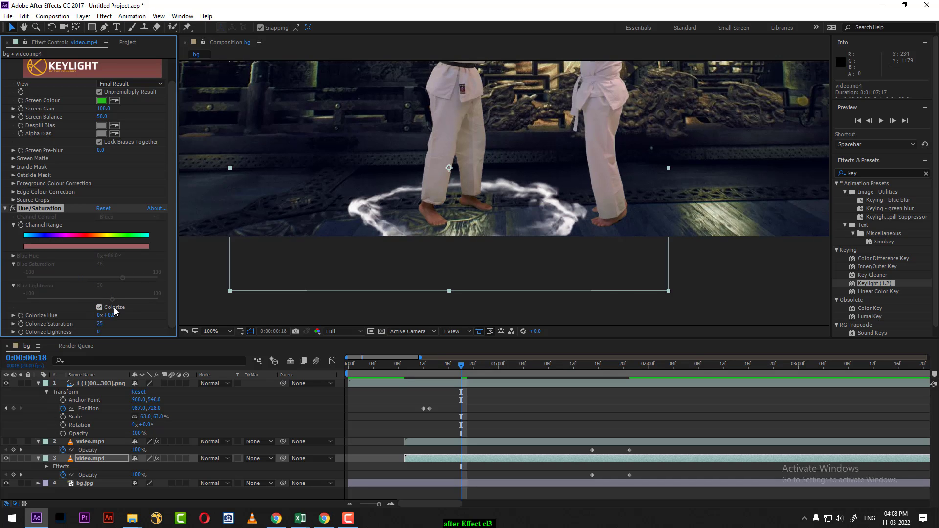
left_click_drag(116, 316, 181, 307)
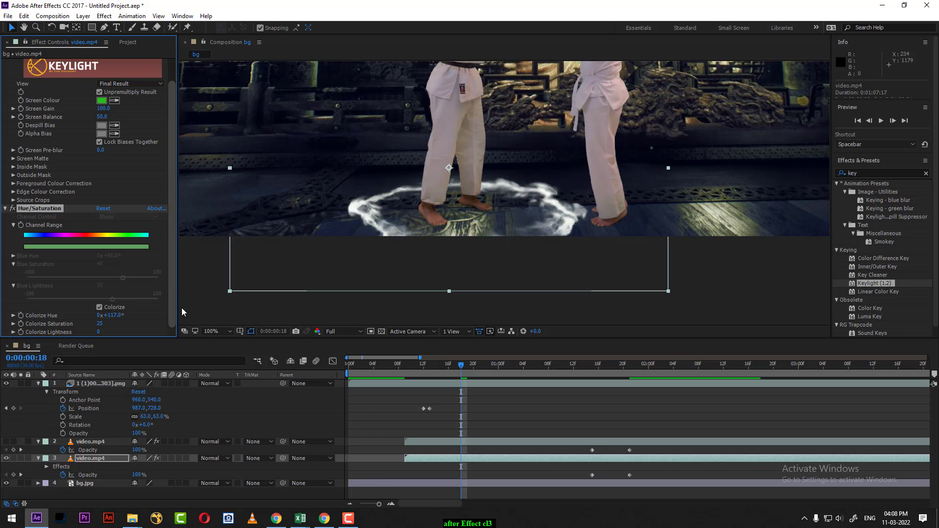
Drop the preview resolution to Half and push Colorize Hue to 213°.
left_click(350, 331)
left_click(350, 370)
scroll(456, 219, "up", 2)
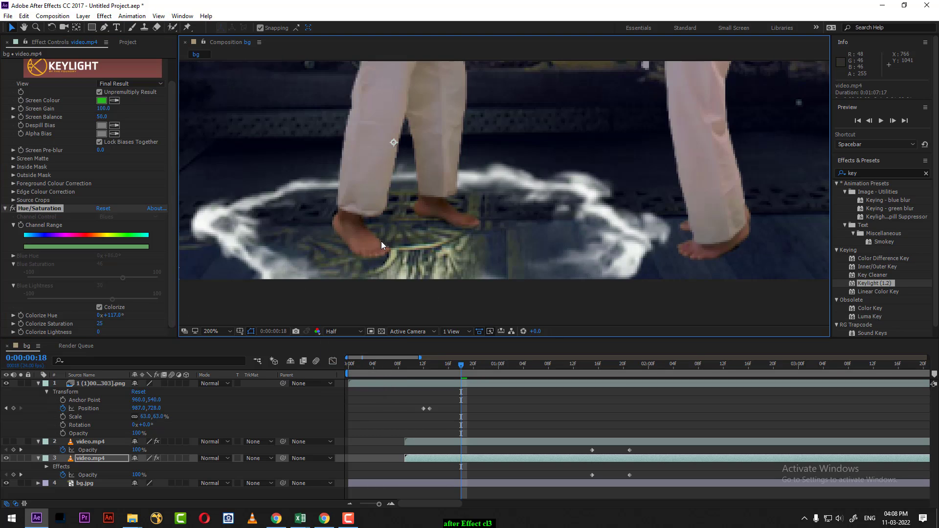
left_click_drag(110, 316, 143, 311)
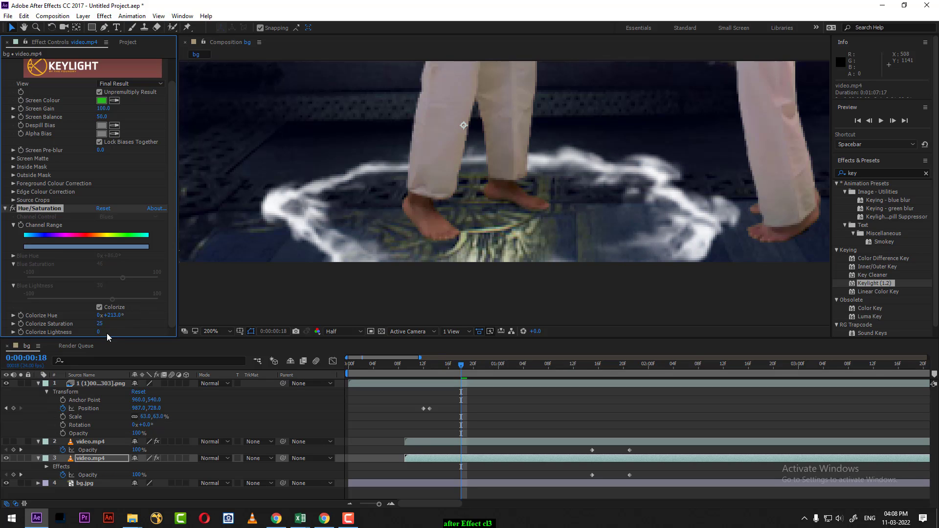
Set Colorize Saturation to 100 and Colorize Lightness to -35.
left_click(16, 324)
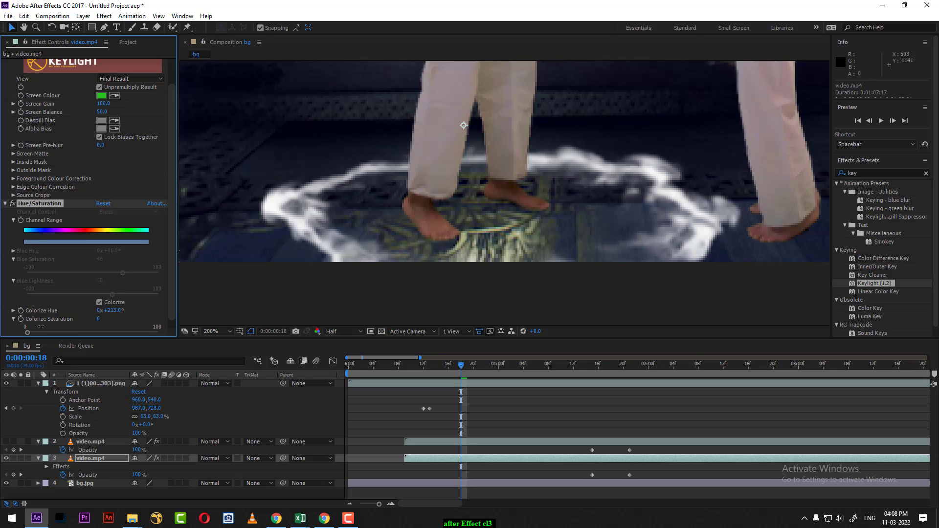
left_click_drag(41, 327, 216, 313)
left_click_drag(149, 324, 207, 320)
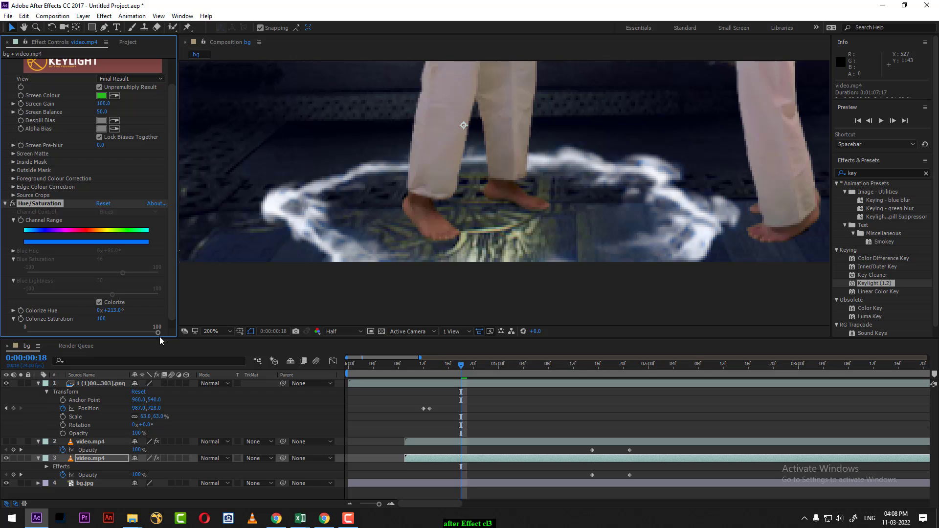
scroll(116, 290, "down", 1)
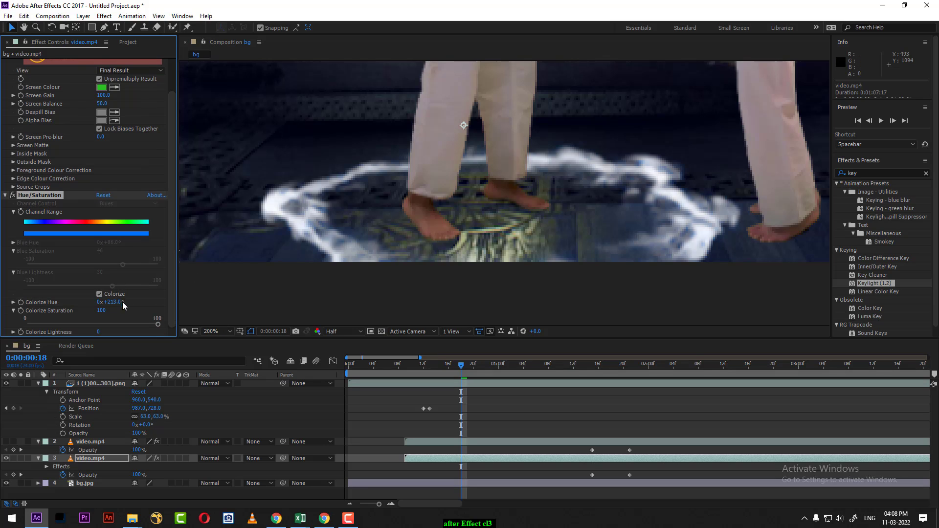
mouse_move(97, 333)
left_mouse_down()
mouse_move(147, 330)
mouse_move(110, 334)
left_mouse_up()
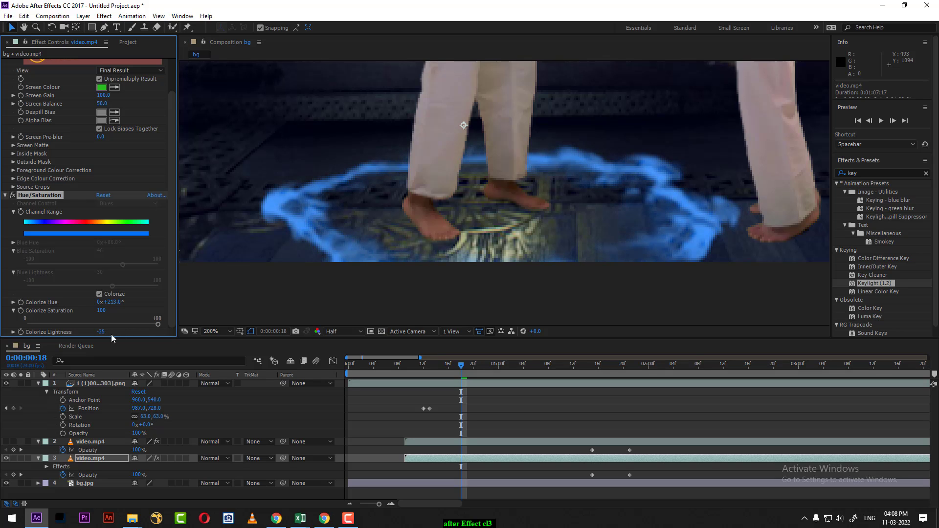
scroll(460, 186, "down", 4)
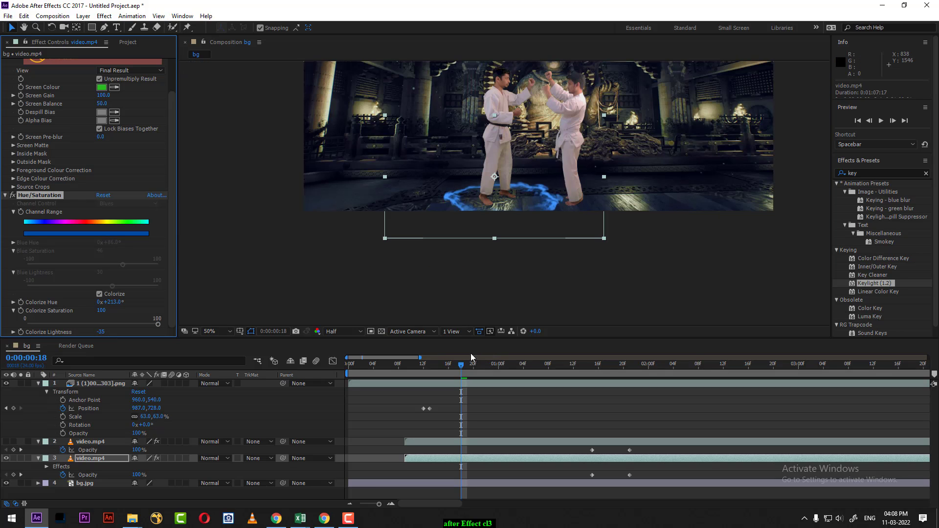
Scrub through the frames, then lighten Colorize Lightness to -16 for a paler blue glow.
mouse_move(459, 363)
left_mouse_down()
mouse_move(517, 381)
mouse_move(461, 393)
left_mouse_up()
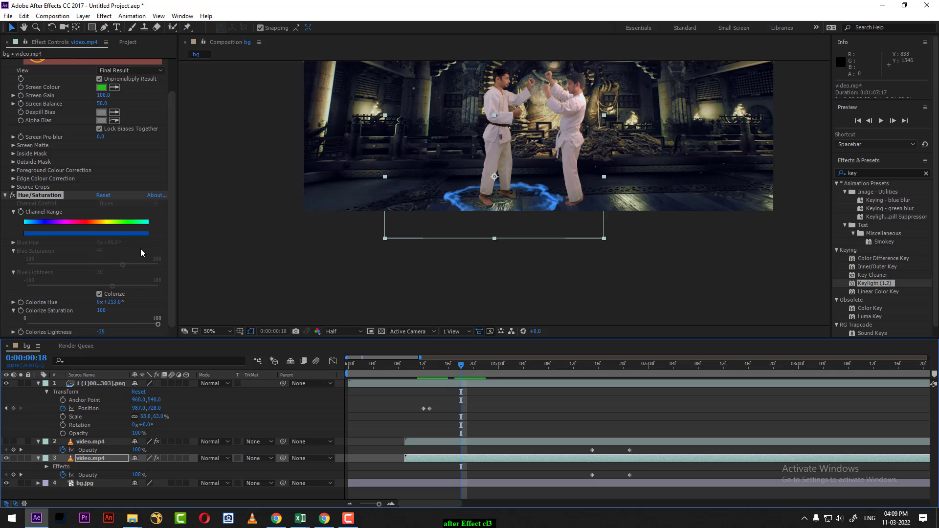
mouse_move(102, 332)
left_mouse_down()
mouse_move(113, 330)
mouse_move(94, 300)
mouse_move(116, 301)
mouse_move(104, 315)
mouse_move(118, 315)
left_mouse_up()
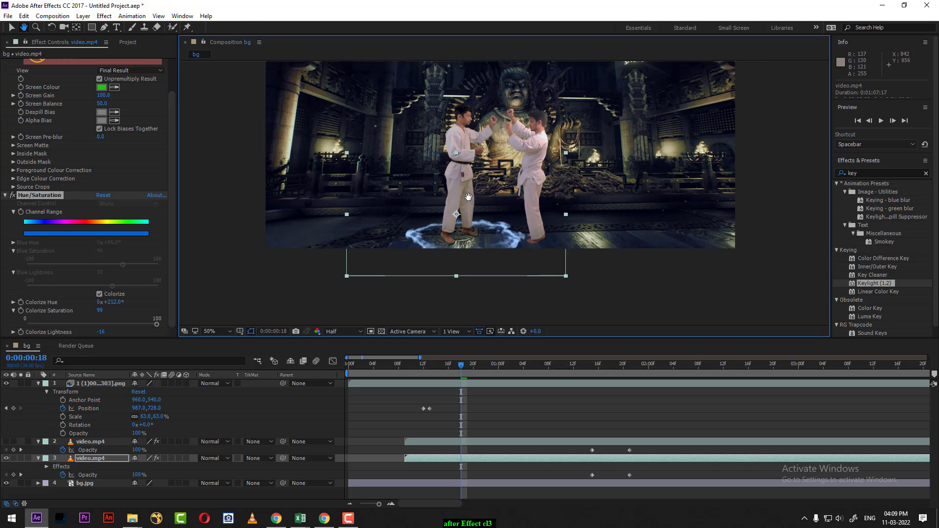
left_click_drag(485, 184, 444, 225)
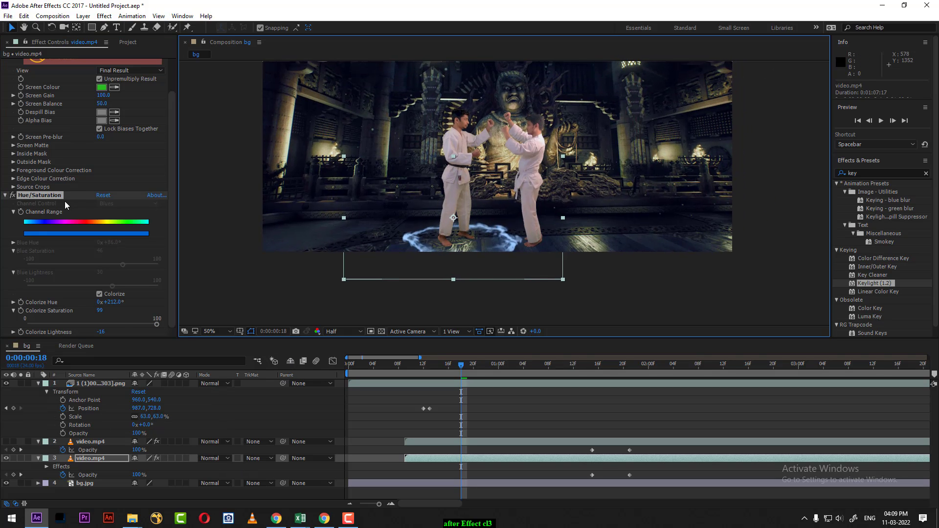
Fold the effect controls, then unhide layer 2 video.mp4 and paste Hue/Saturation onto it.
right_click(33, 194)
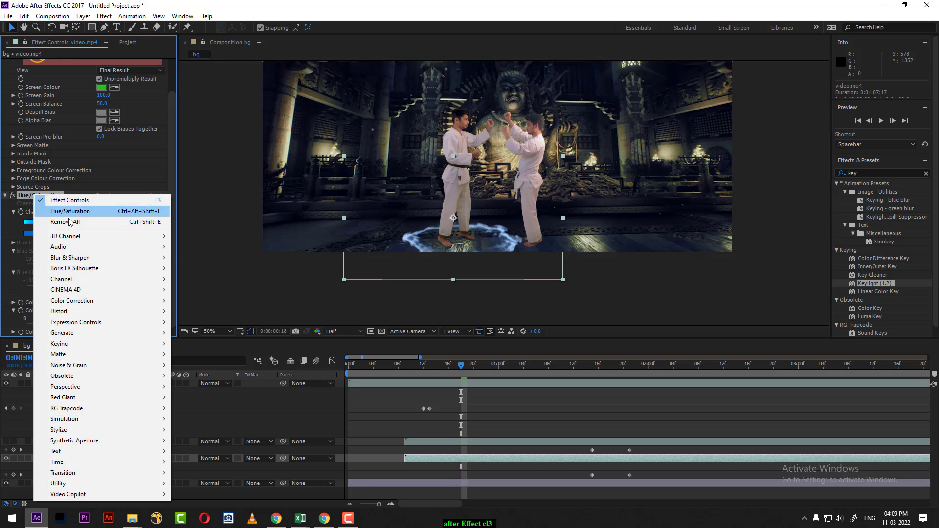
left_click(5, 195)
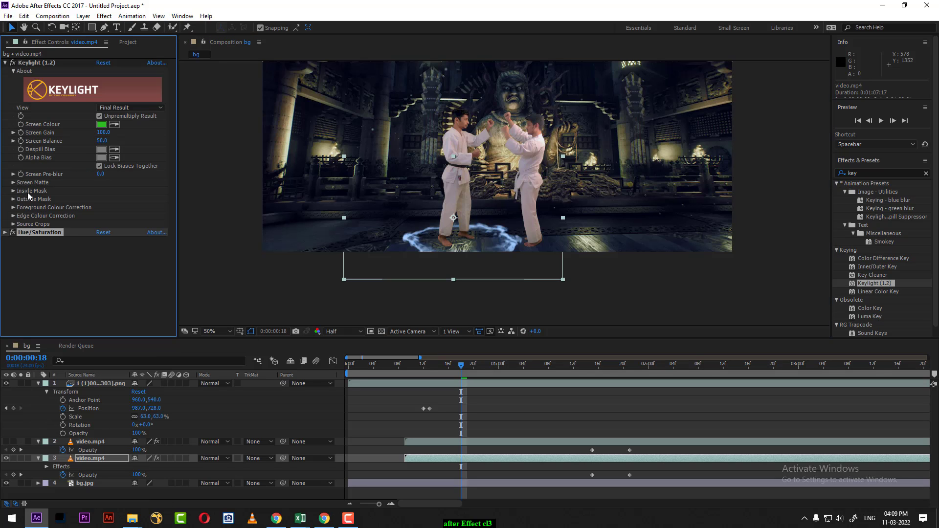
left_click(5, 63)
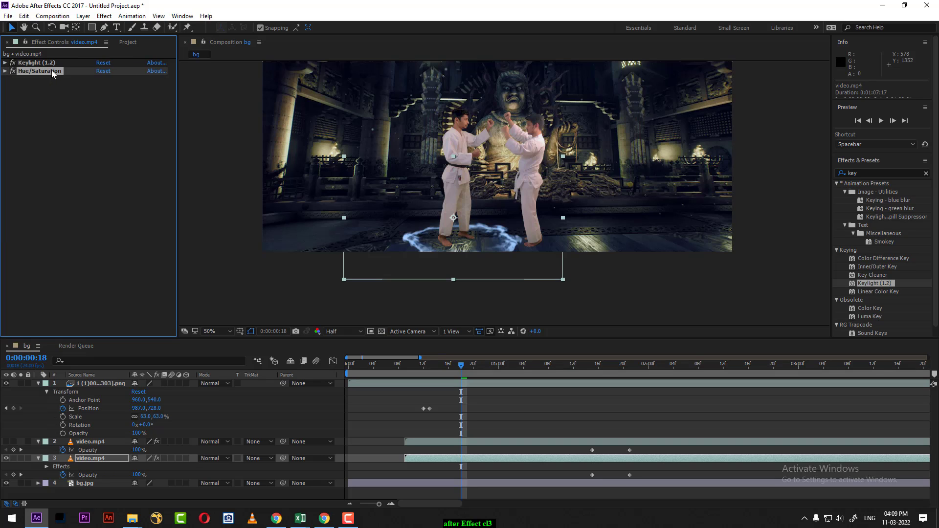
left_click(103, 442)
left_click(6, 442)
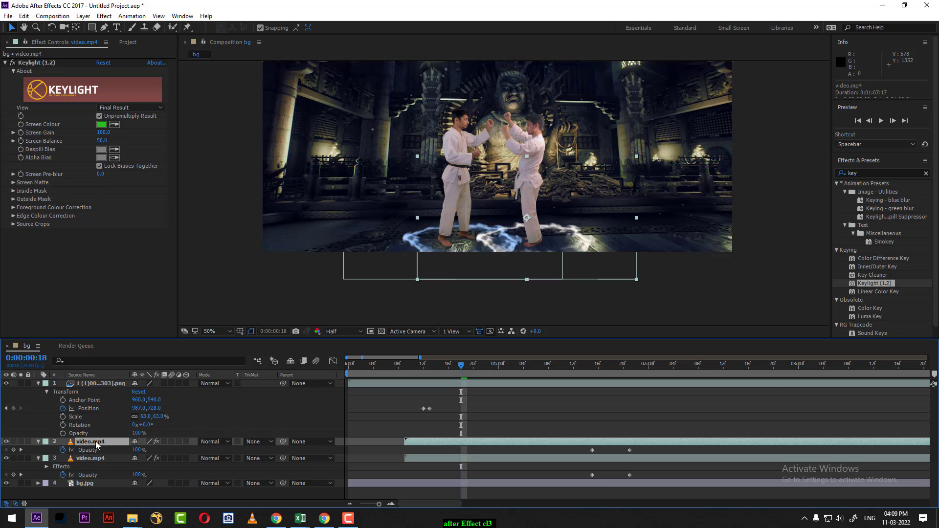
key("ctrl+v")
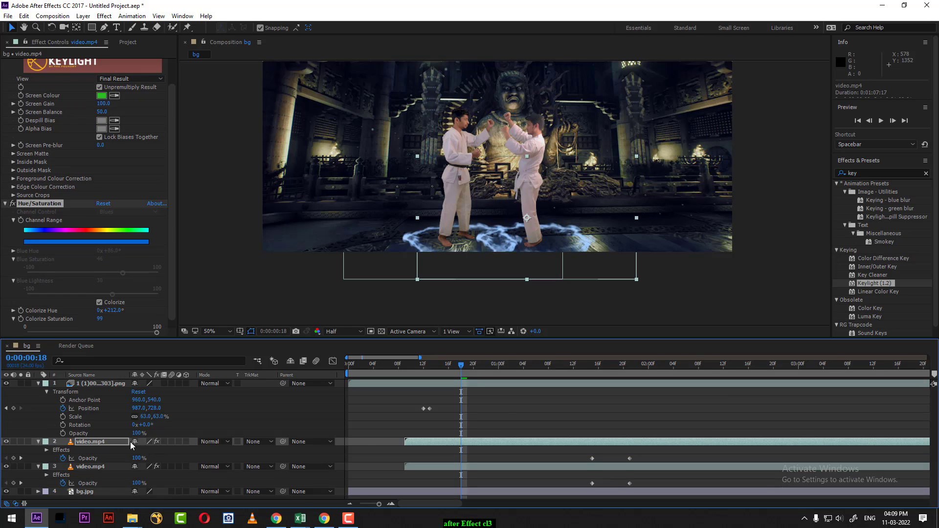
Preview the composition, then collapse the properties of layers 1 to 3.
left_click_drag(441, 367, 402, 375)
key("space")
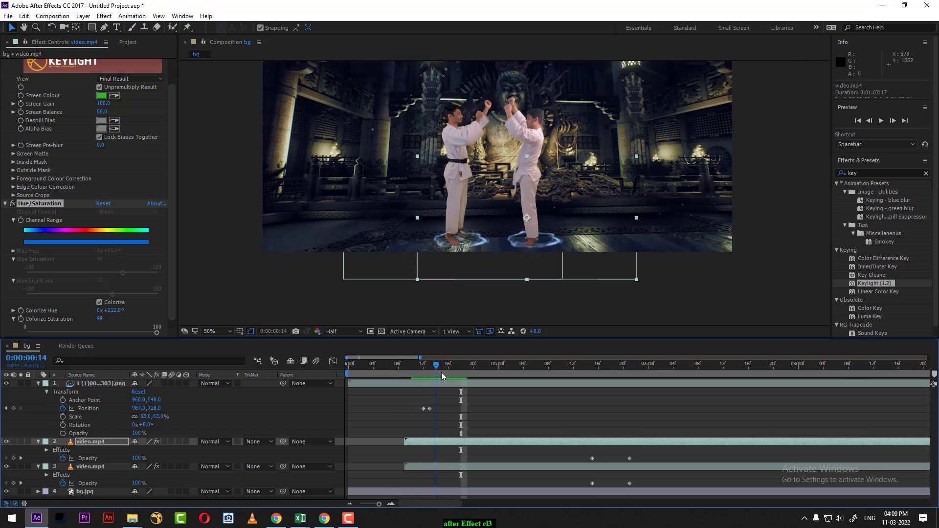
left_click_drag(495, 377, 485, 381)
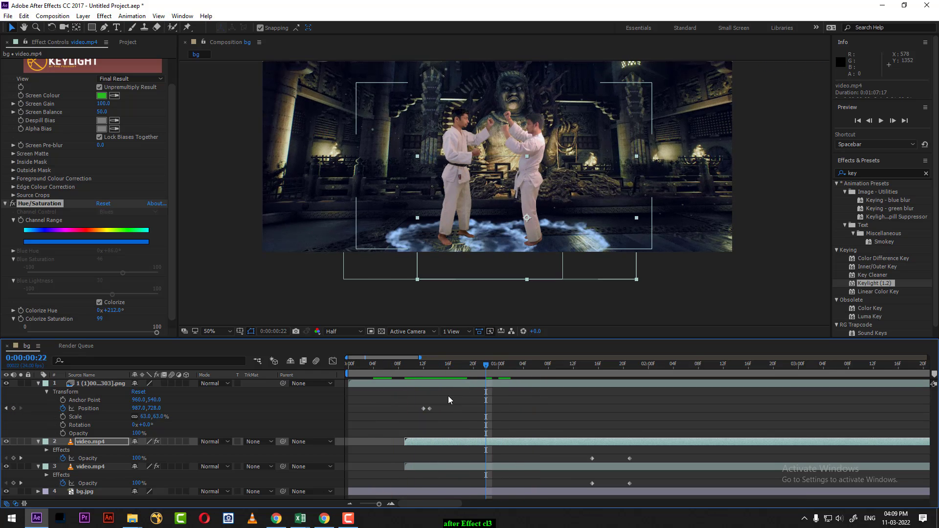
left_click(38, 385)
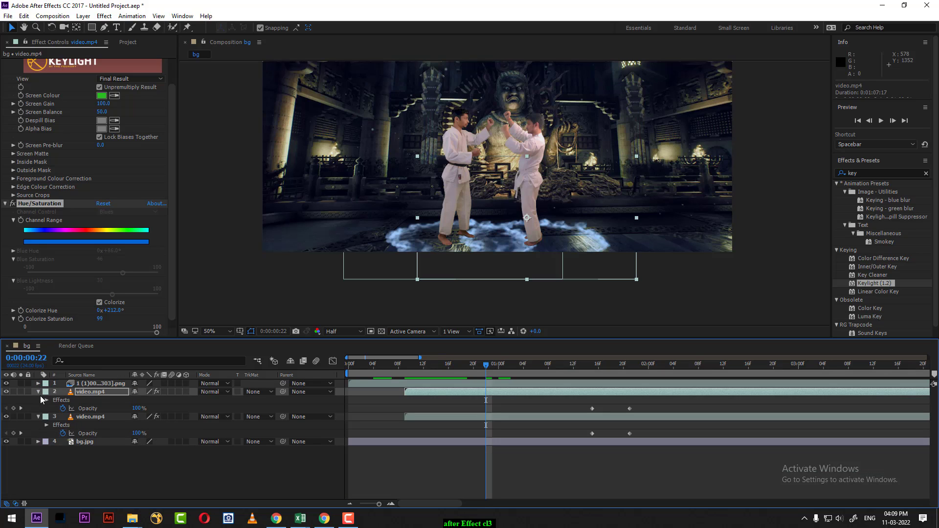
left_click(38, 392)
left_click(90, 400)
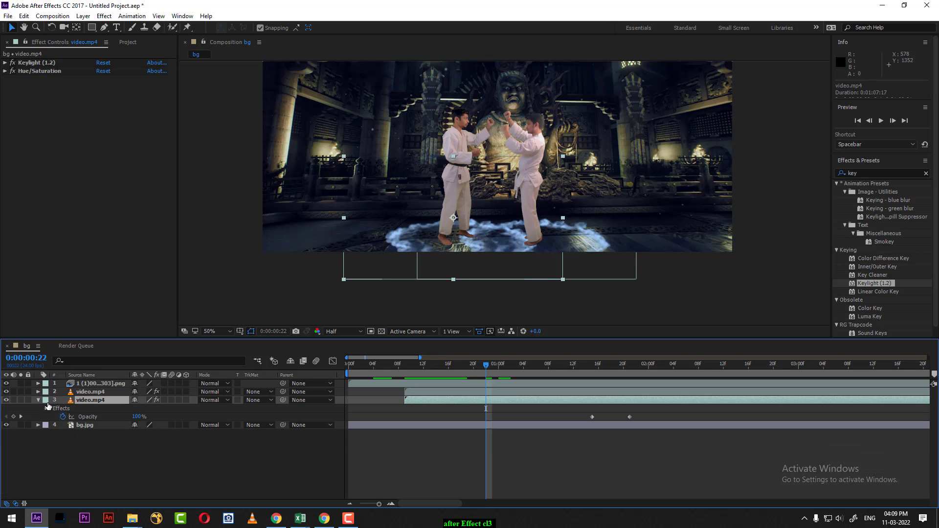
left_click(39, 400)
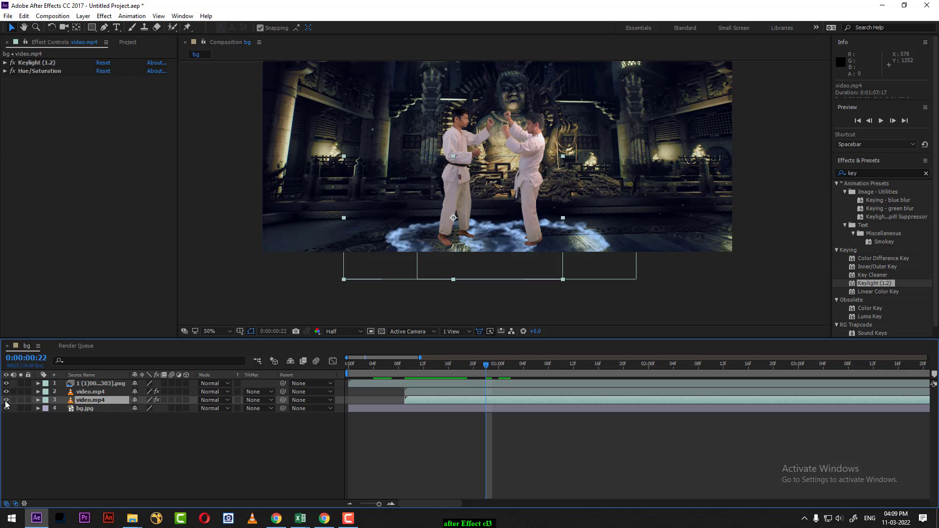
Hide and reshow the fighters layer to compare the blue smoke.
left_click(92, 384)
left_click(6, 383)
left_click(7, 383)
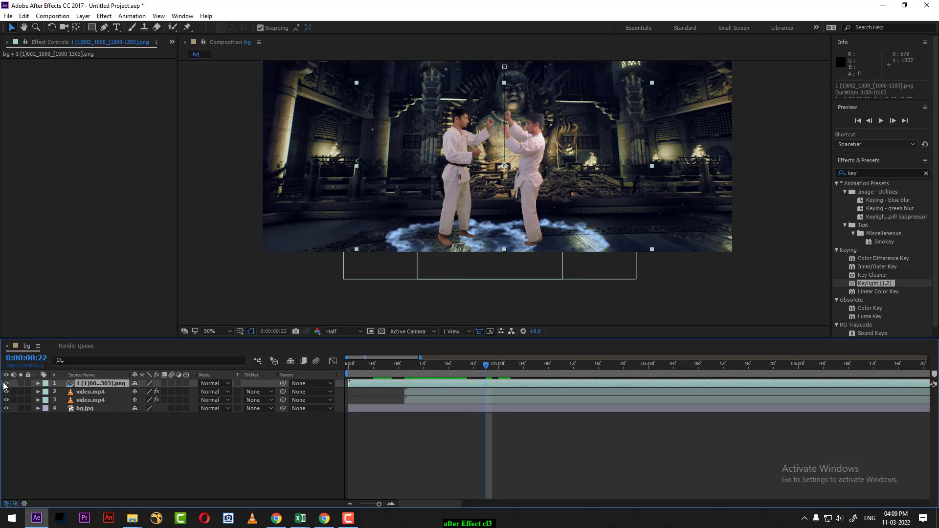